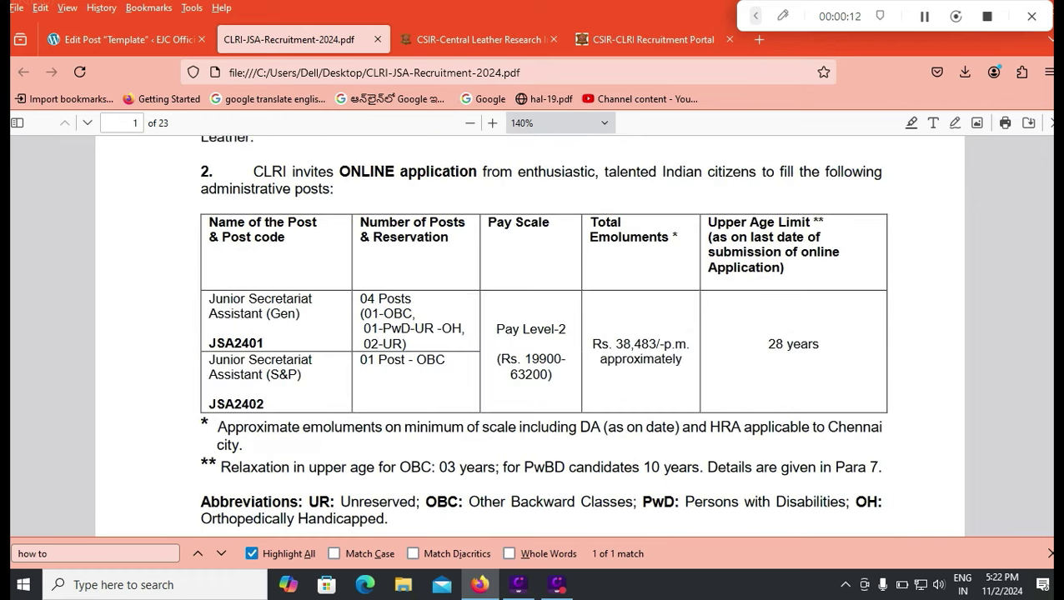
- Mark the online application start date and last date in the JSA notice's date table
scroll(530, 333, up, 6)
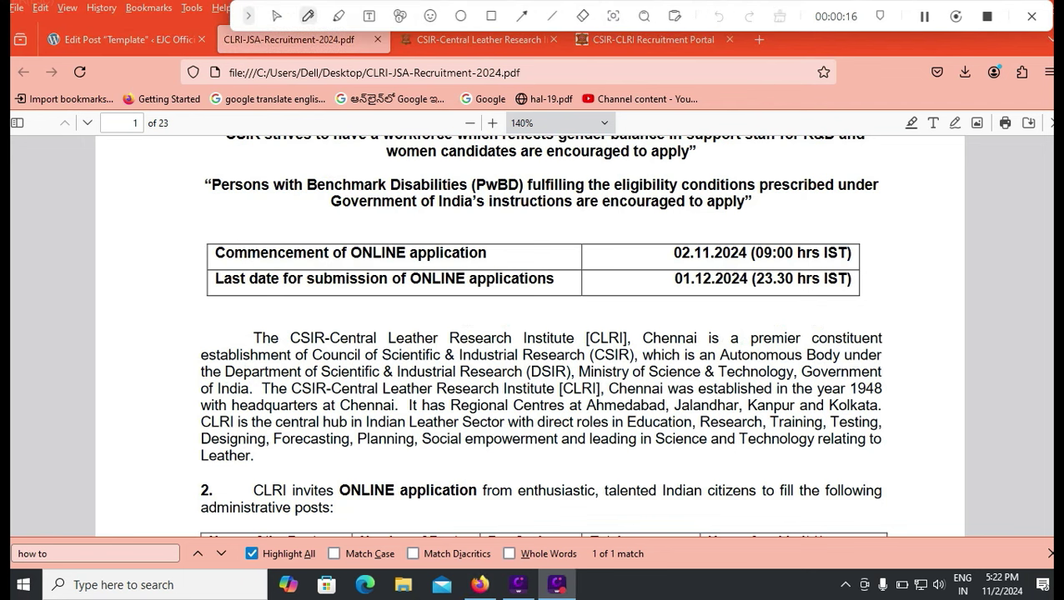
drag(655, 260, 694, 236)
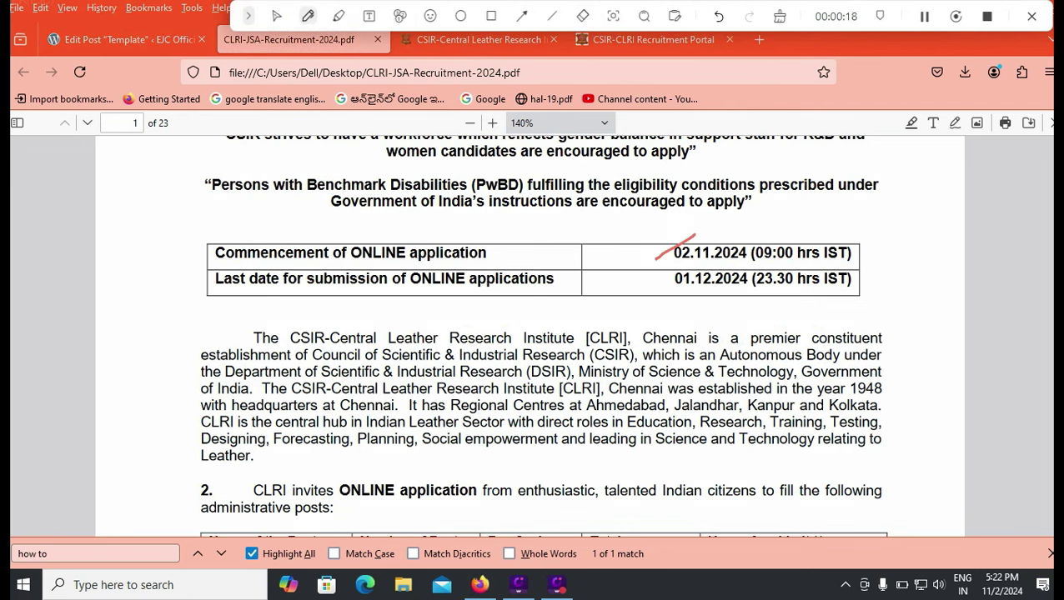
drag(636, 297, 677, 281)
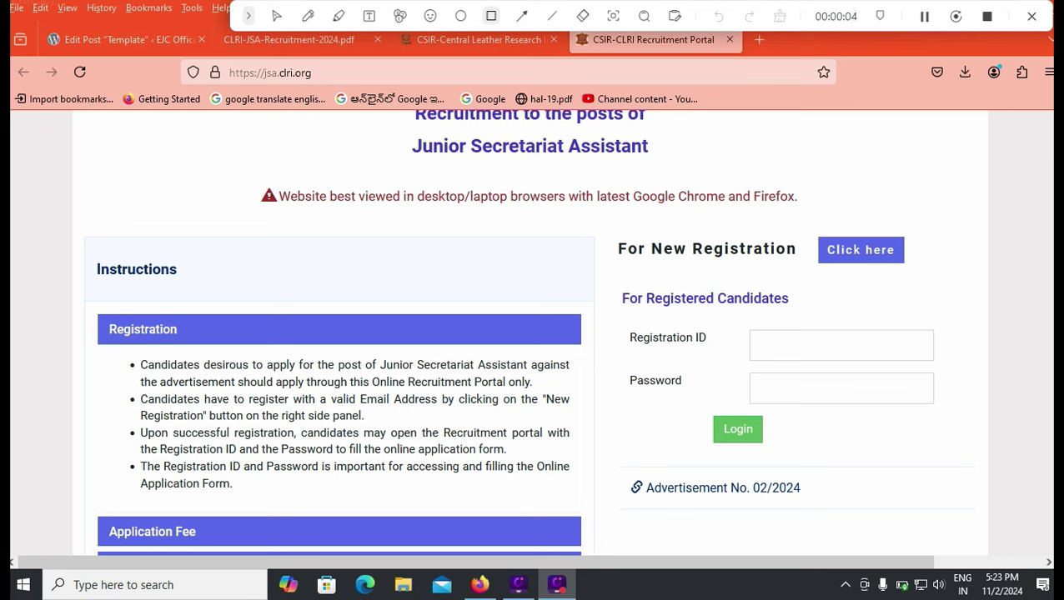
- Start a new registration and select Junior Secretariat Assistant (Gen) - JSA2401 as the post
mouse_move(803, 228)
mouse_down()
mouse_move(819, 269)
mouse_move(916, 273)
mouse_up()
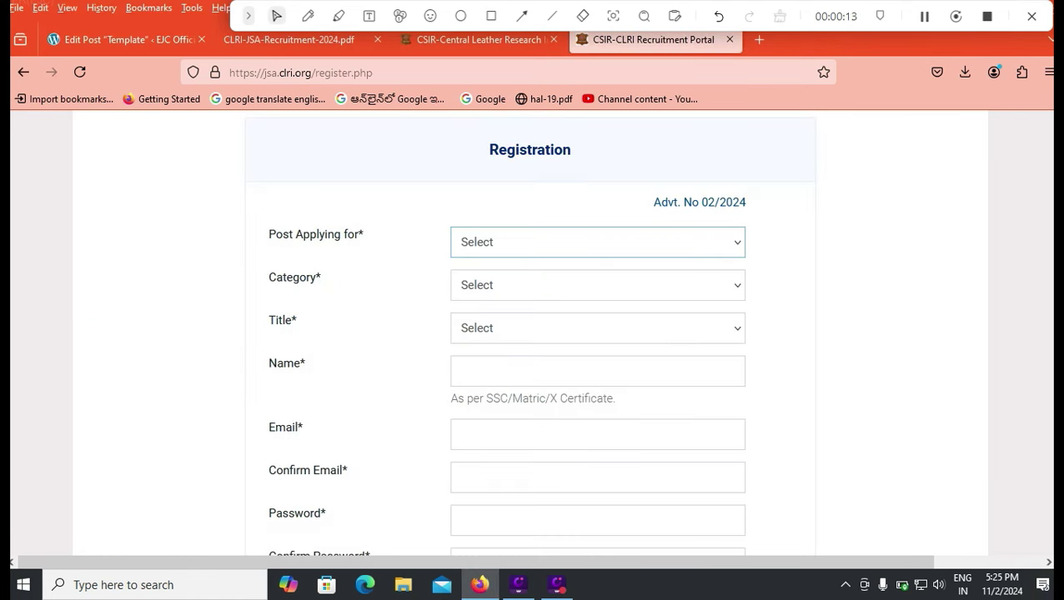
key(alt+Down)
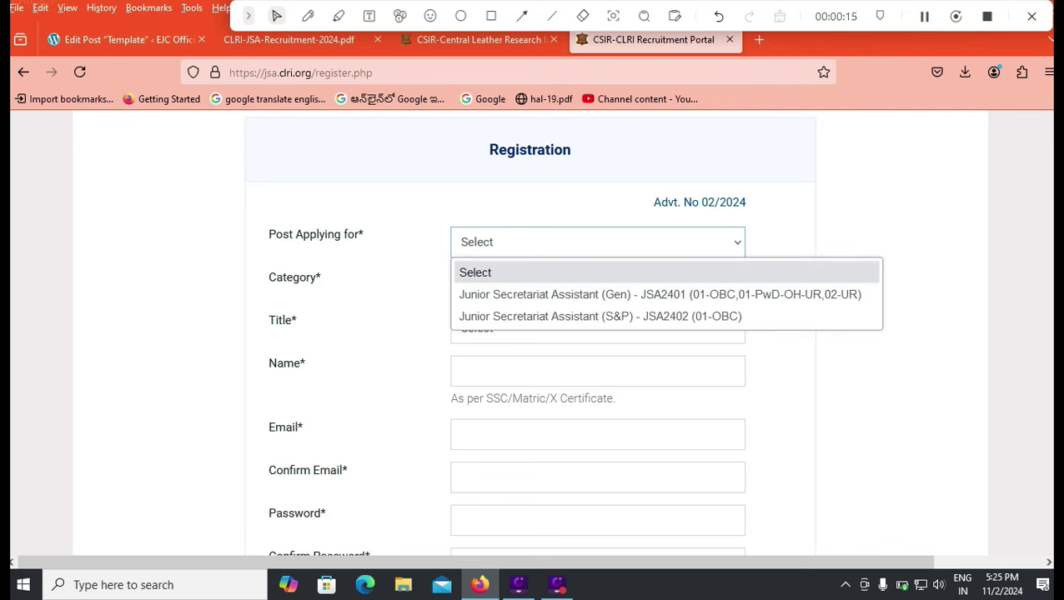
key(Down)
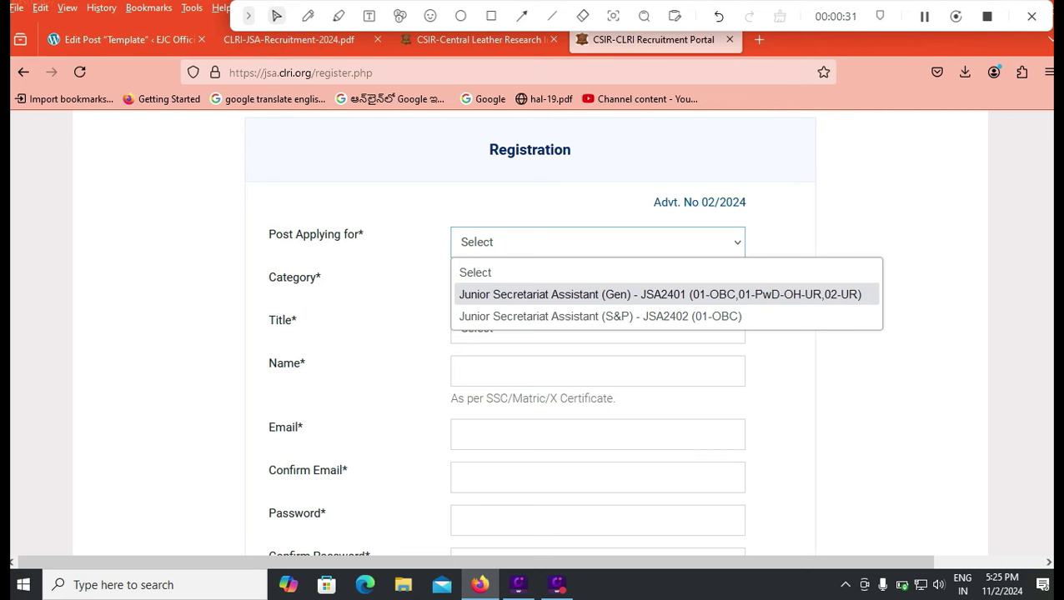
key(Down)
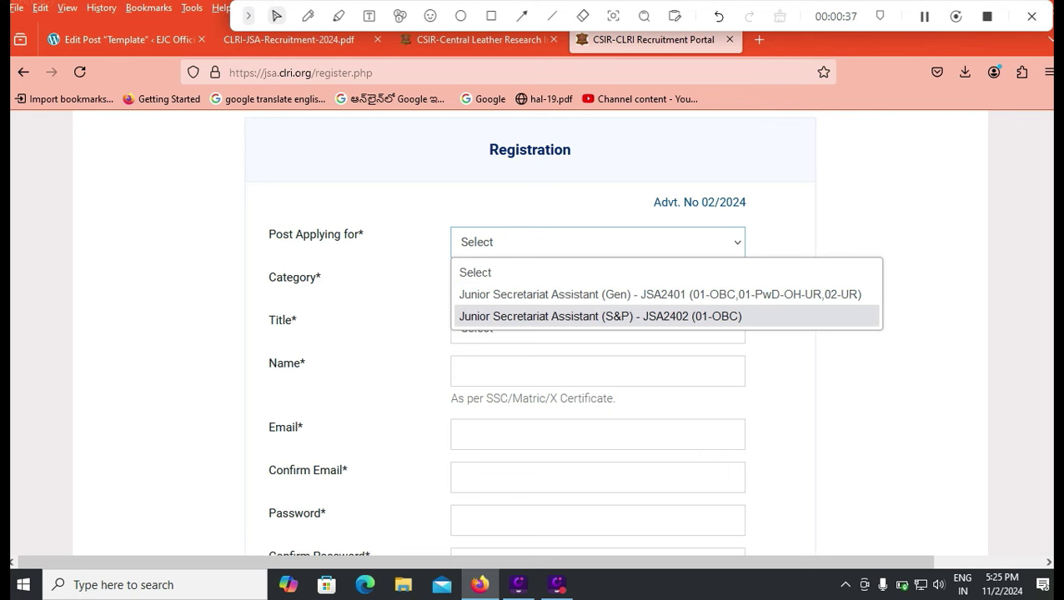
key(Up)
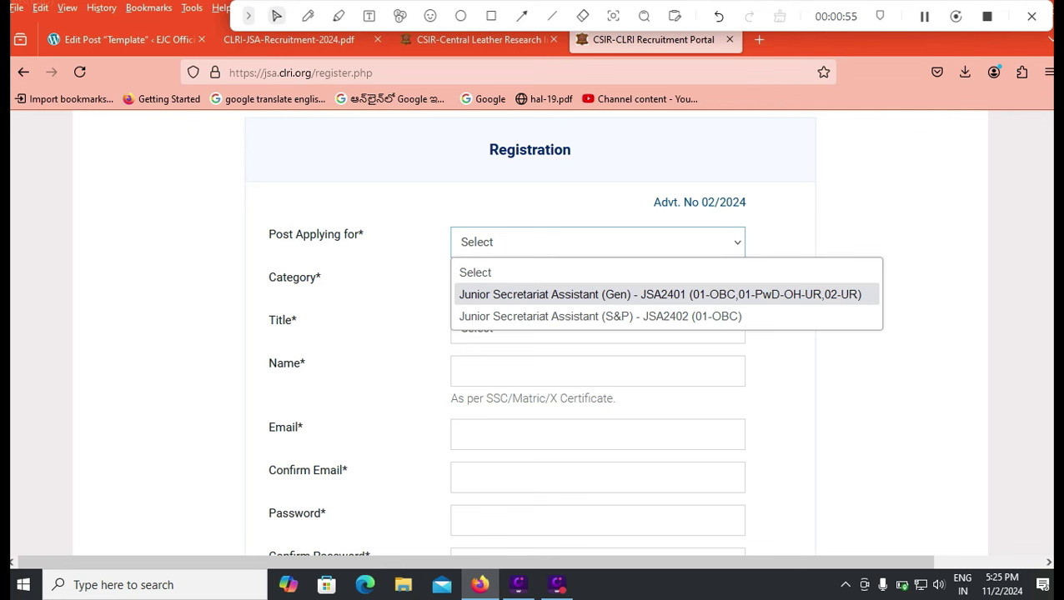
key(Return)
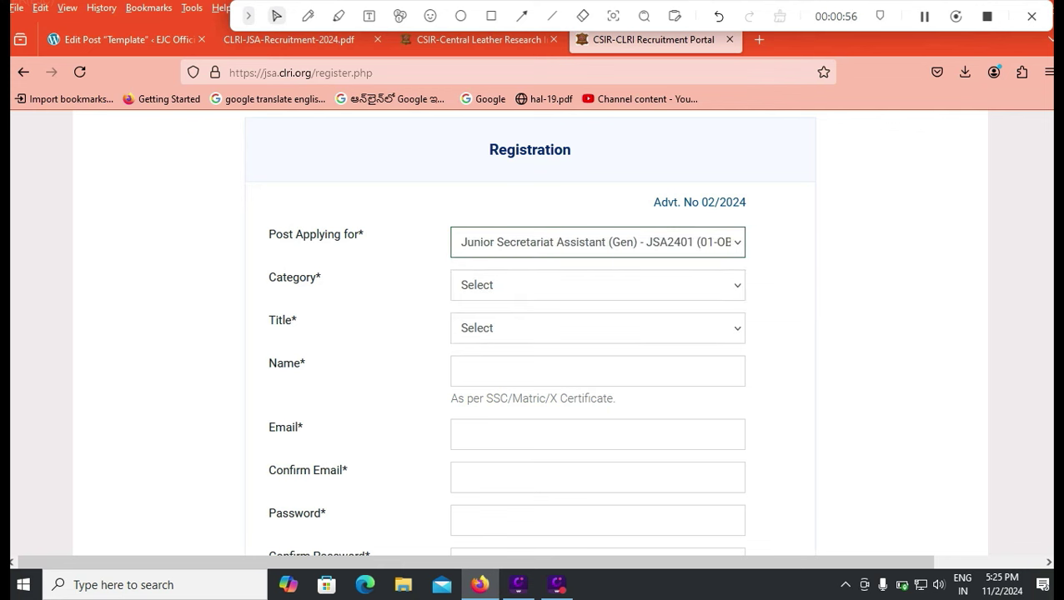
- Set the category to General and the title to Mr
key(Tab)
key(alt+Down)
key(Down)
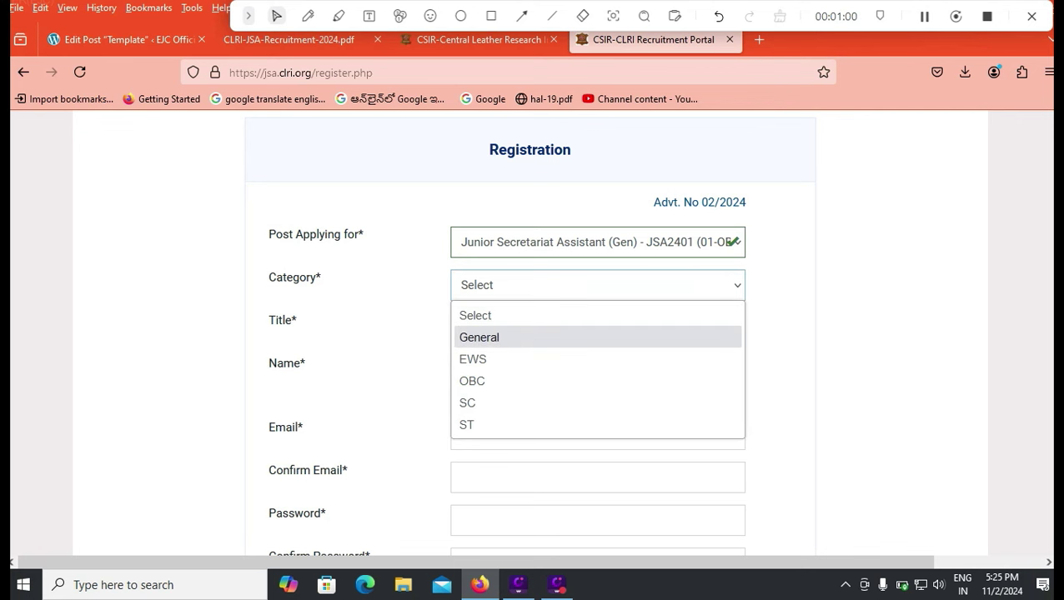
click(467, 402)
key(alt+Down)
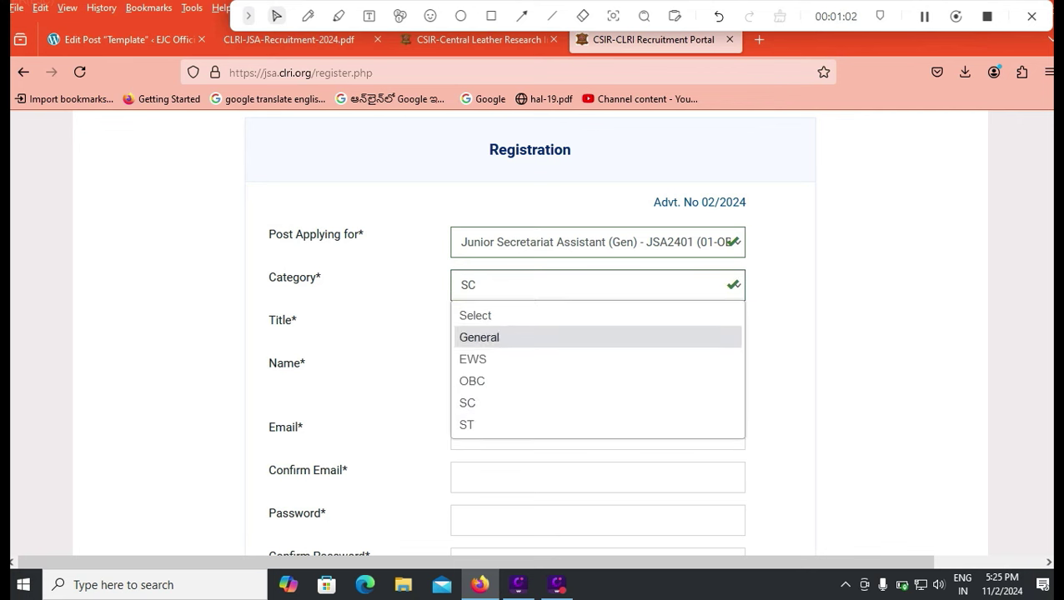
key(Return)
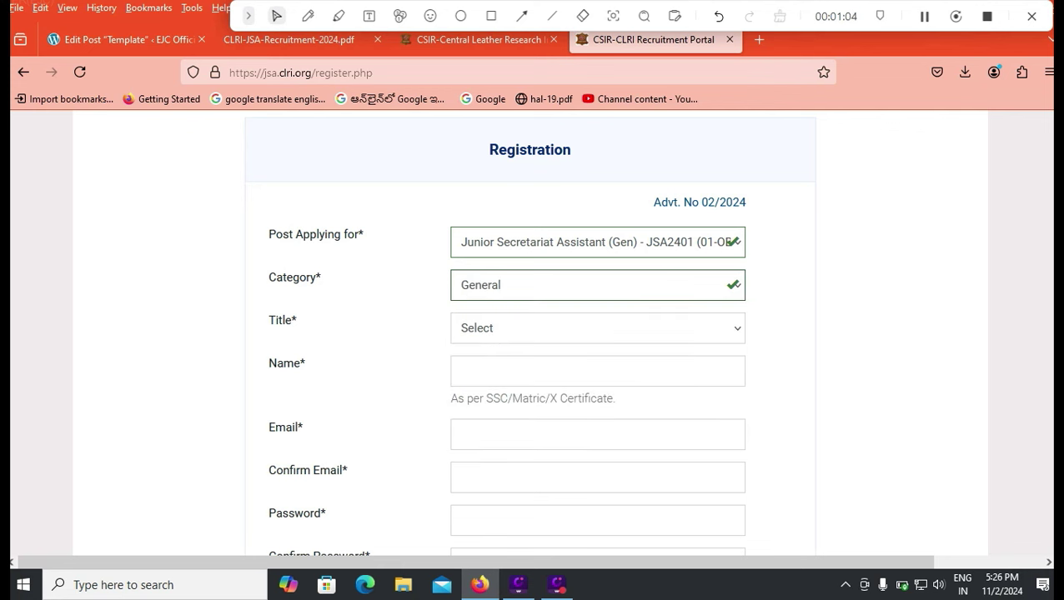
key(Tab)
key(alt+Down)
key(Down)
key(Return)
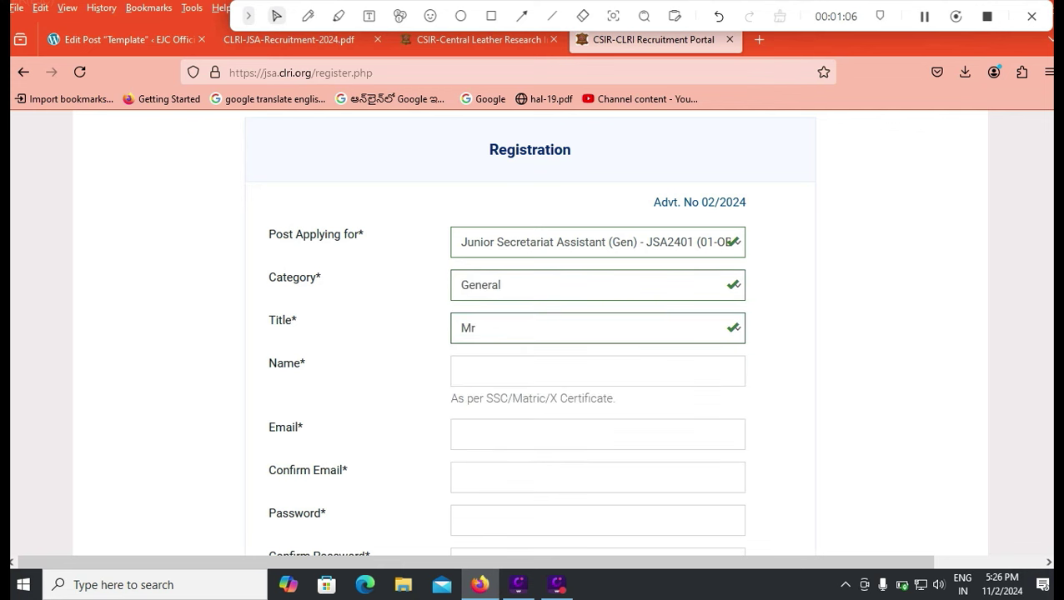
- Enter the candidate's full name in the name field
key(Tab)
text(SA)
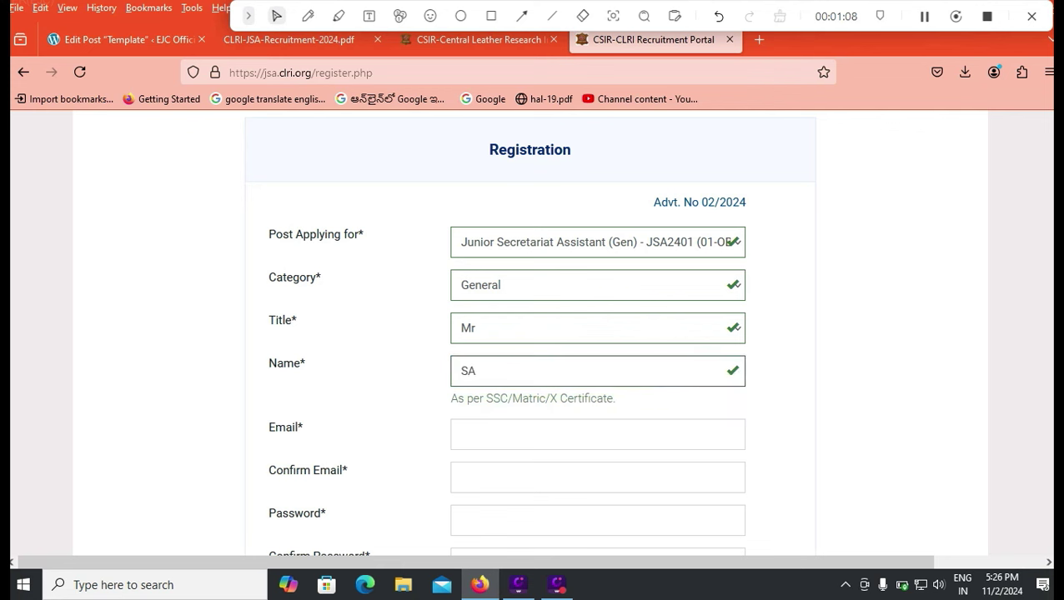
key(BackSpace)
key(BackSpace)
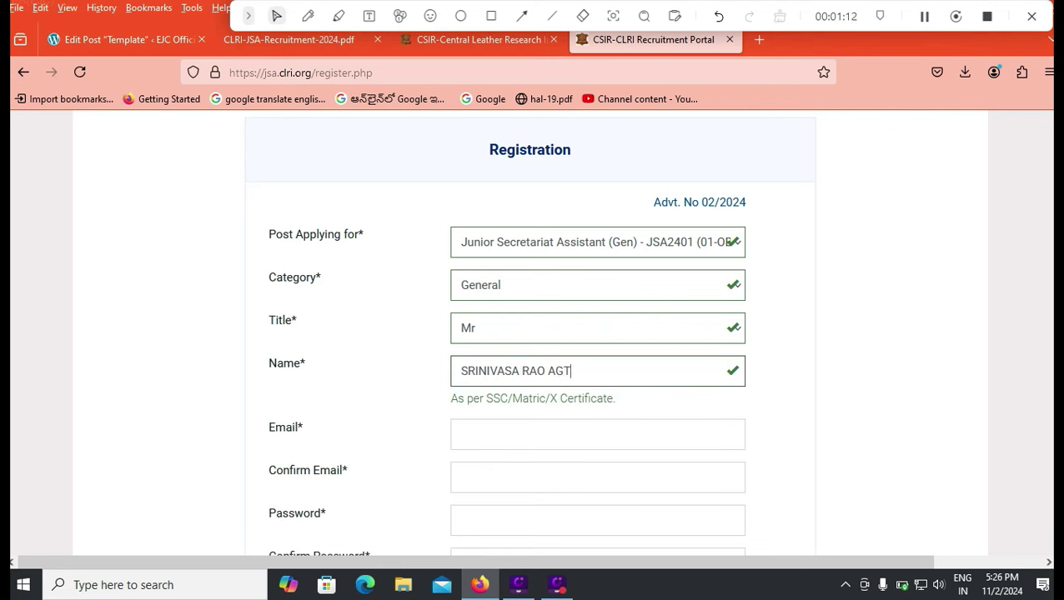
- Enter the candidate's e-mail address in both Email and Confirm Email
click(460, 434)
text(E)
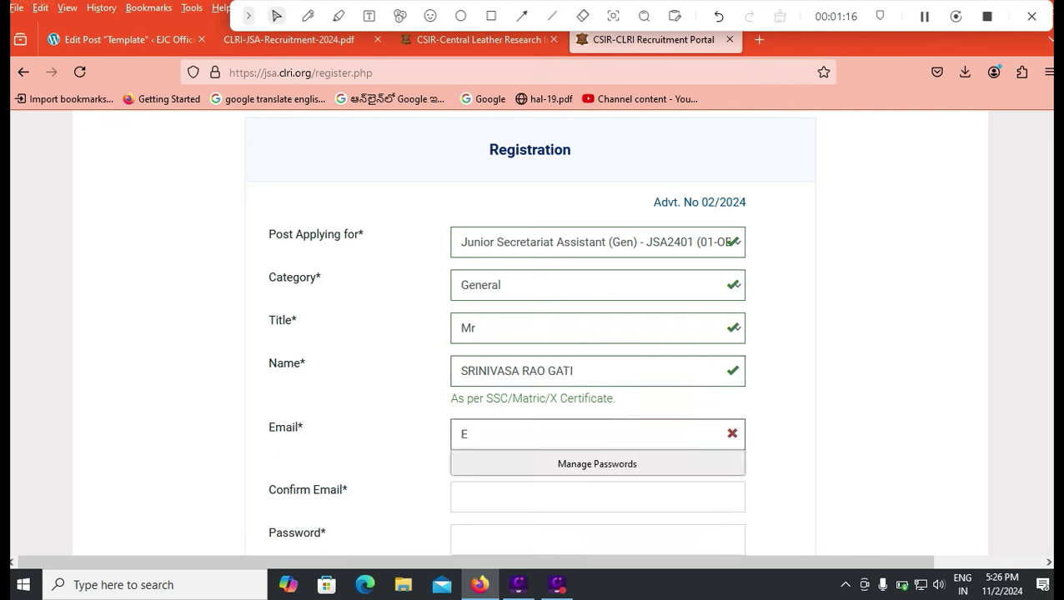
text(JO)
key(BackSpace)
key(BackSpace)
key(BackSpace)
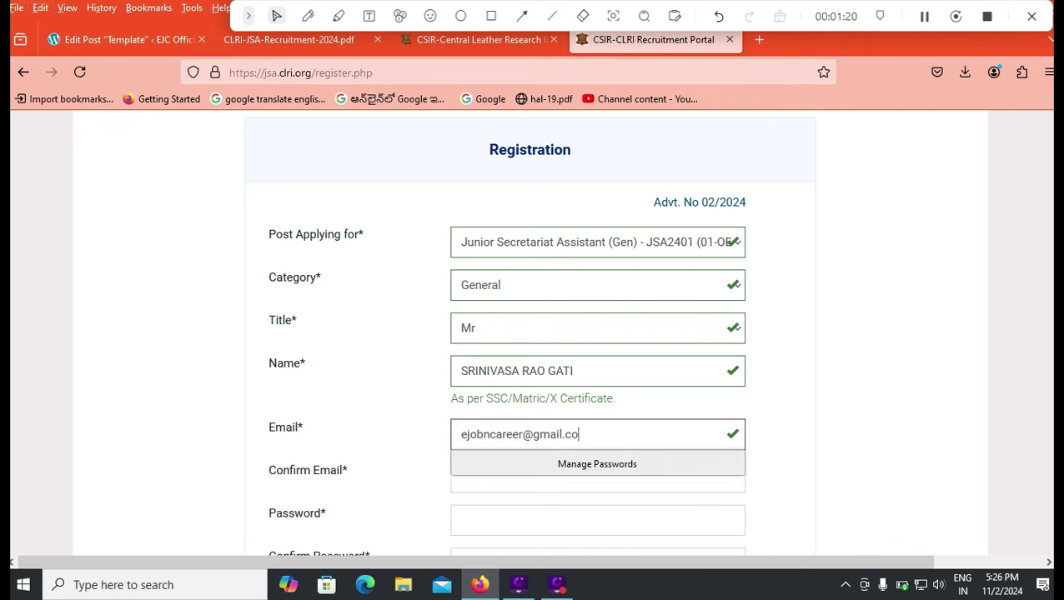
key(Tab)
text(q)
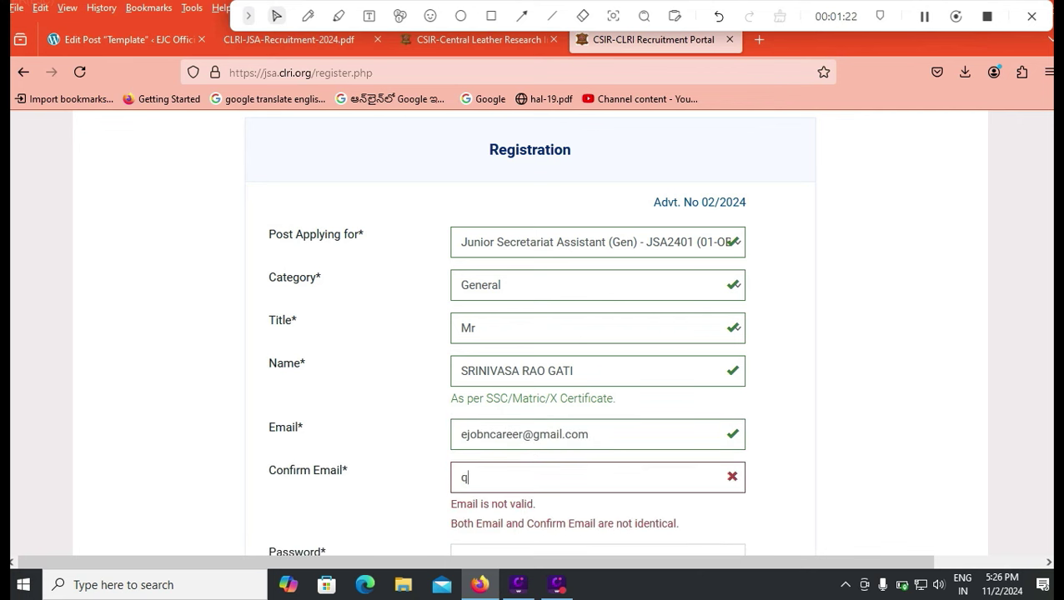
key(BackSpace)
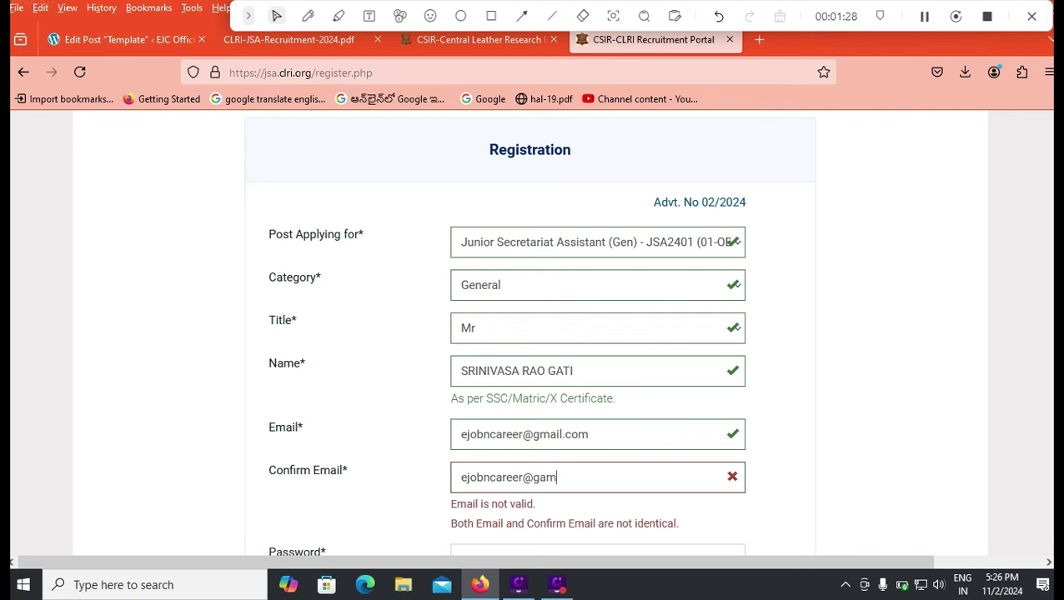
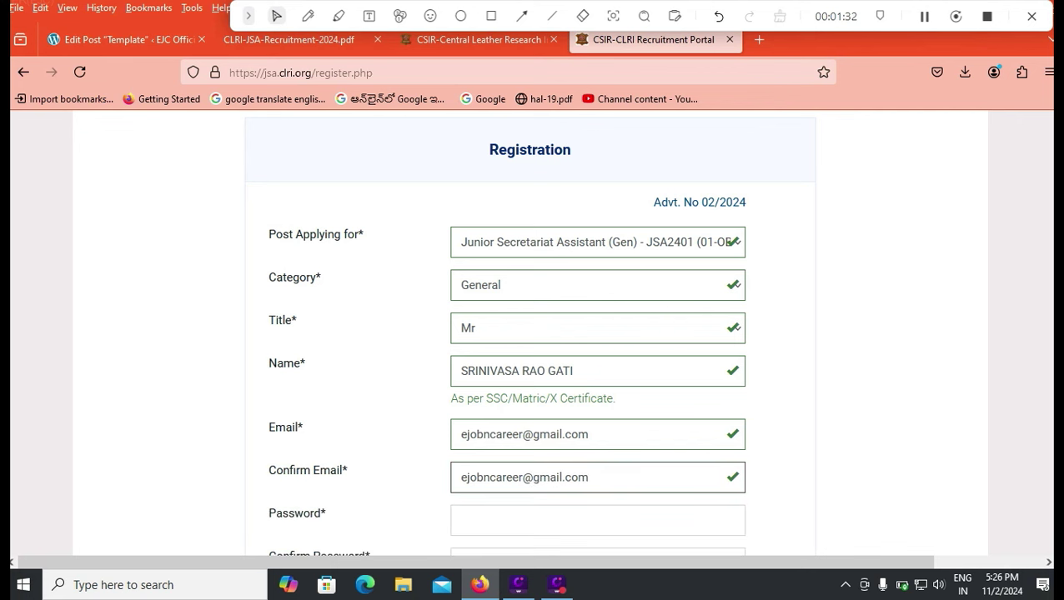
scroll(531, 334, down, 3)
- Enter the account password and highlight the REGISTER button that submits the registration
click(597, 361)
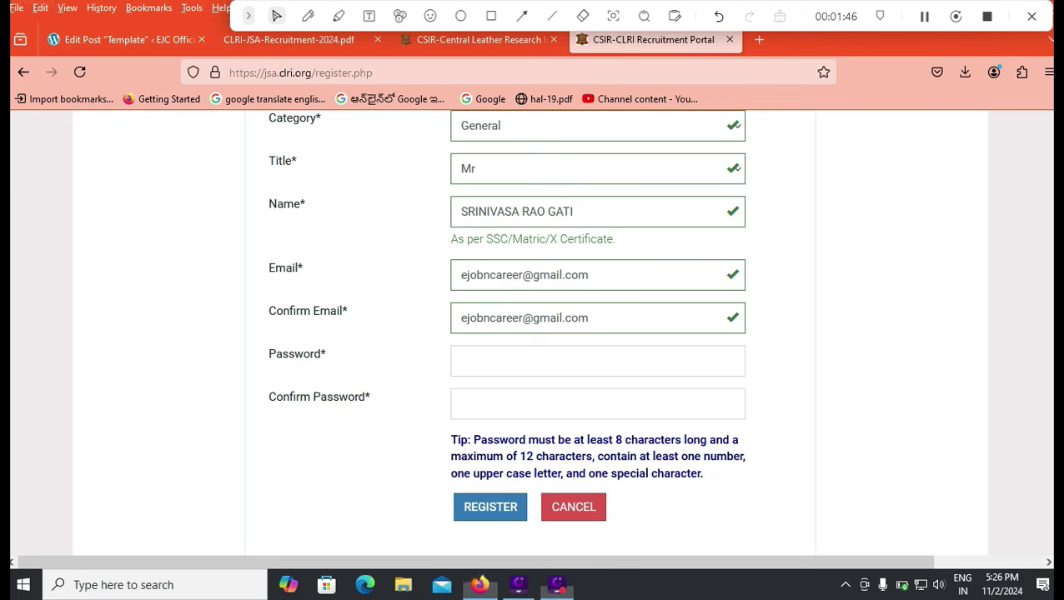
click(491, 16)
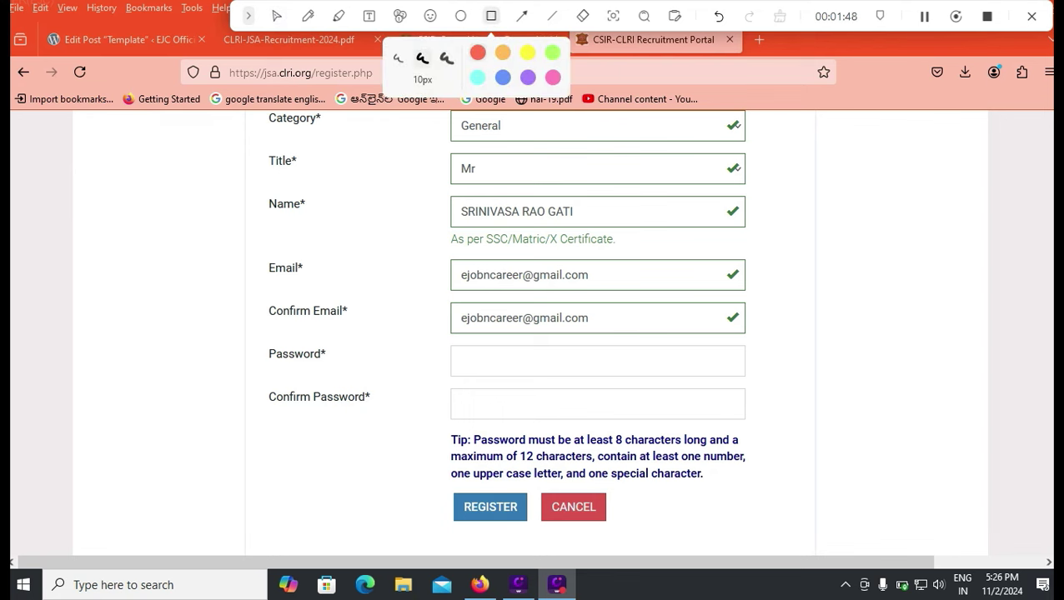
drag(422, 480, 541, 527)
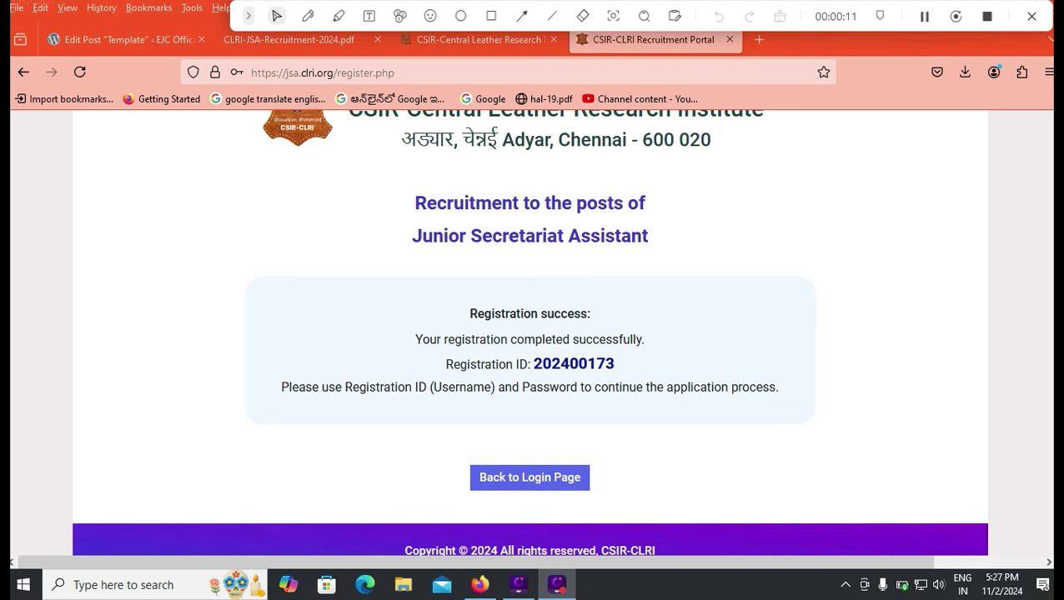
- Return to the login page and begin entering the new registration ID
click(529, 477)
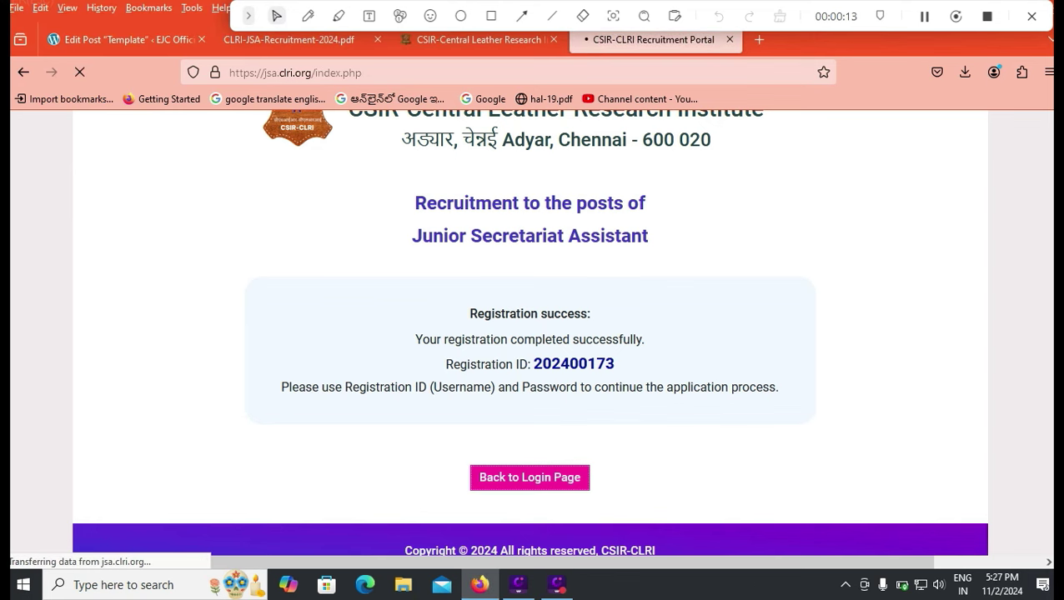
scroll(508, 344, down, 3)
click(757, 354)
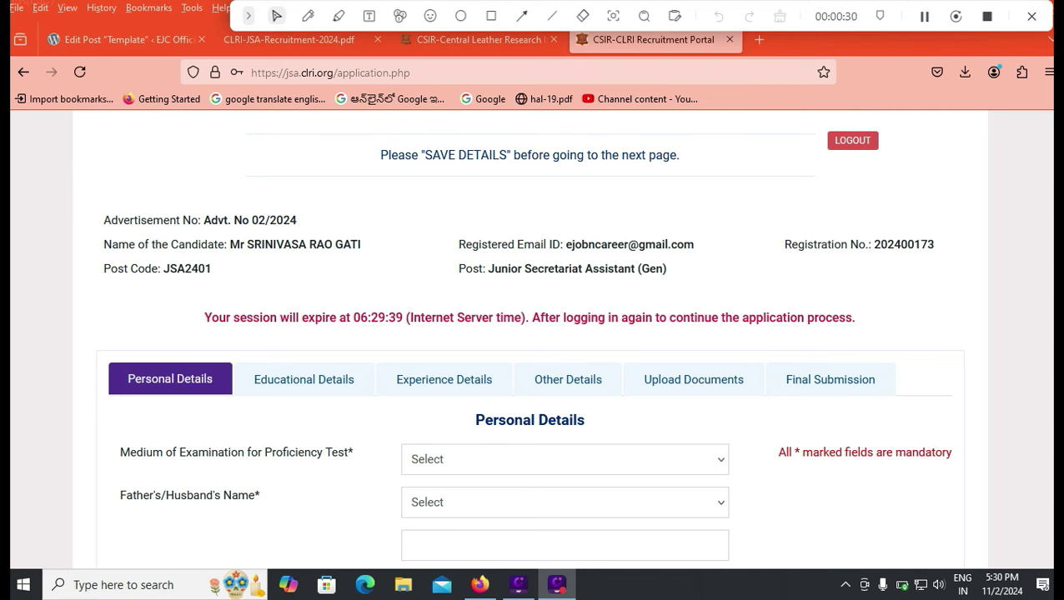
- Choose English as the proficiency test medium
scroll(534, 333, down, 2)
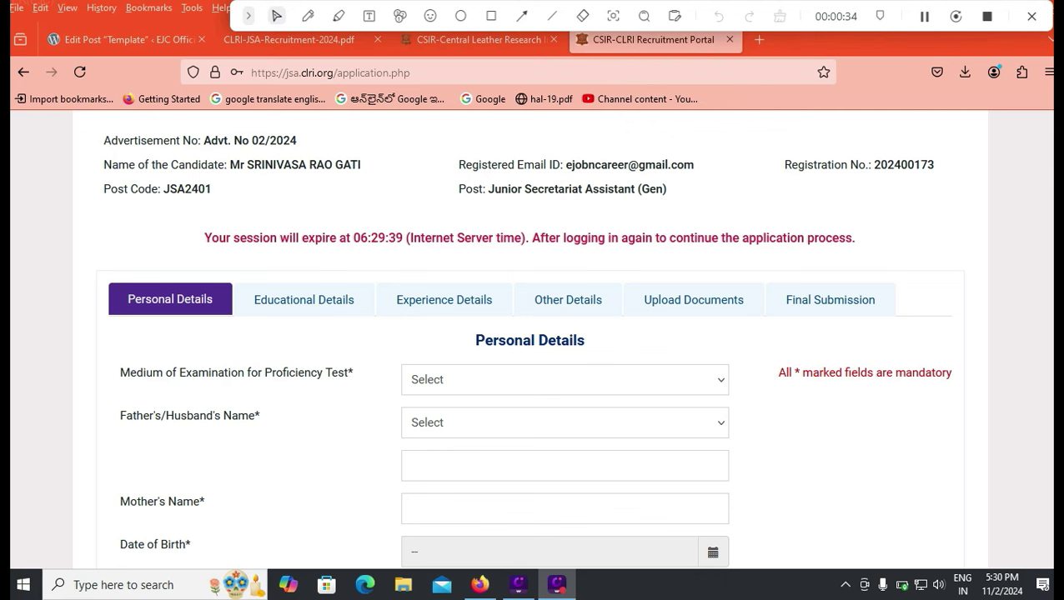
click(564, 379)
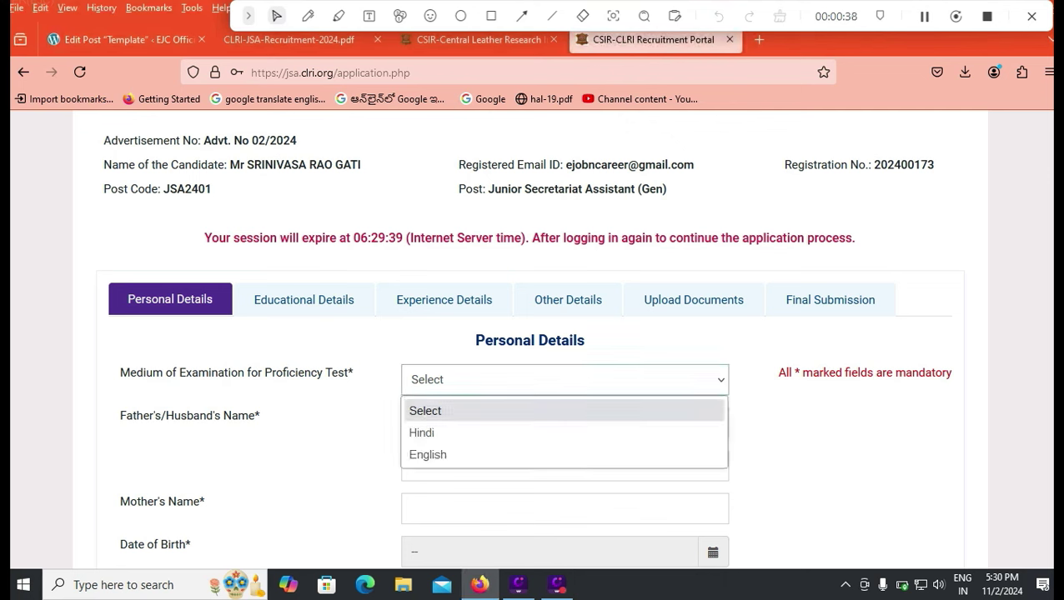
key(Down)
key(Down)
key(Return)
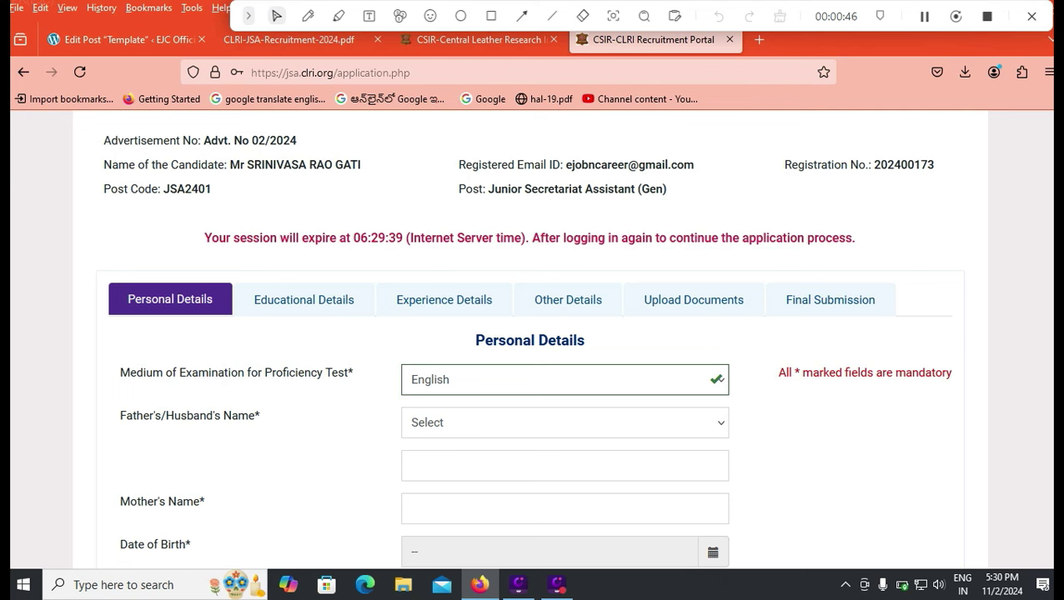
- Select Father's Name as the parent relation and enter the father's name
click(565, 423)
key(Down)
key(Return)
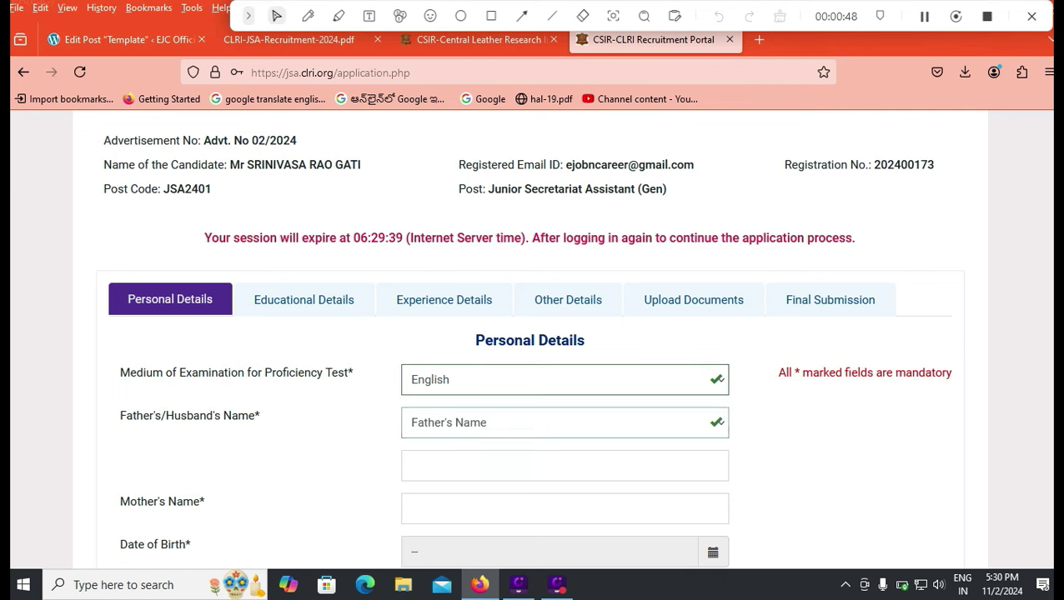
key(Tab)
click(564, 508)
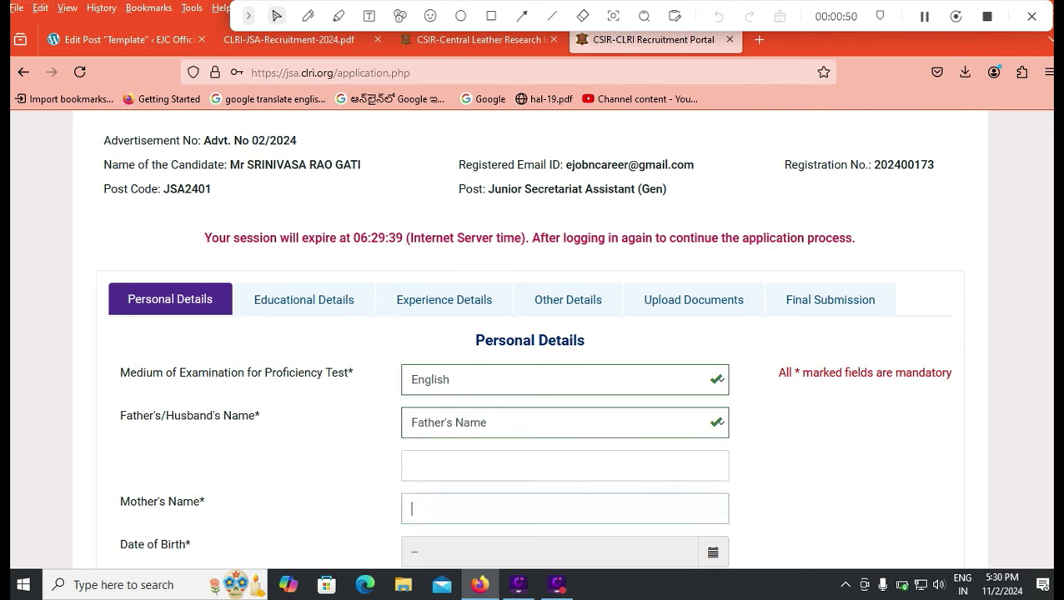
click(565, 465)
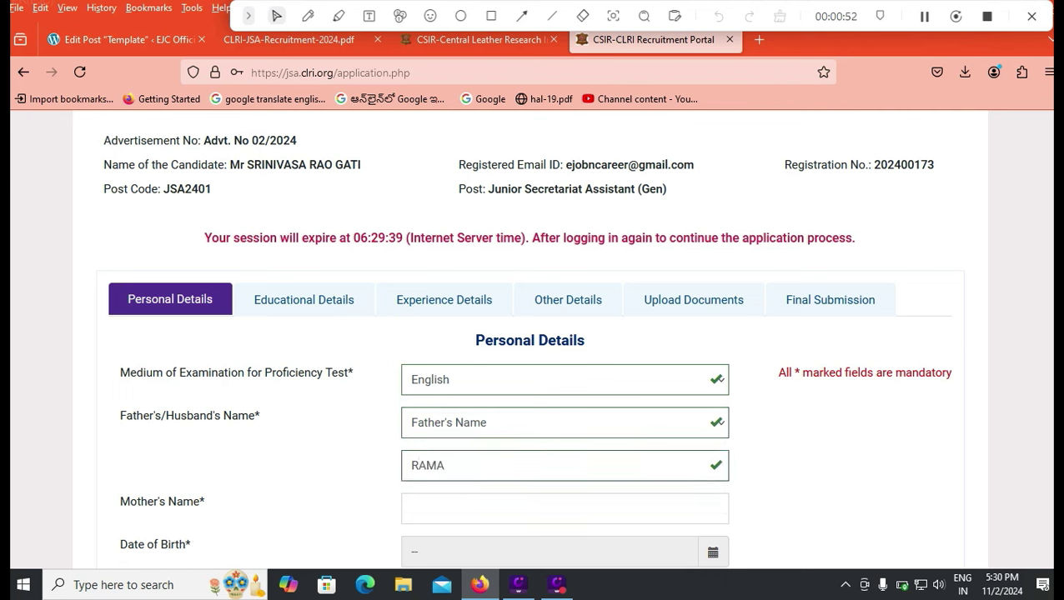
- Enter the mother's name
click(412, 508)
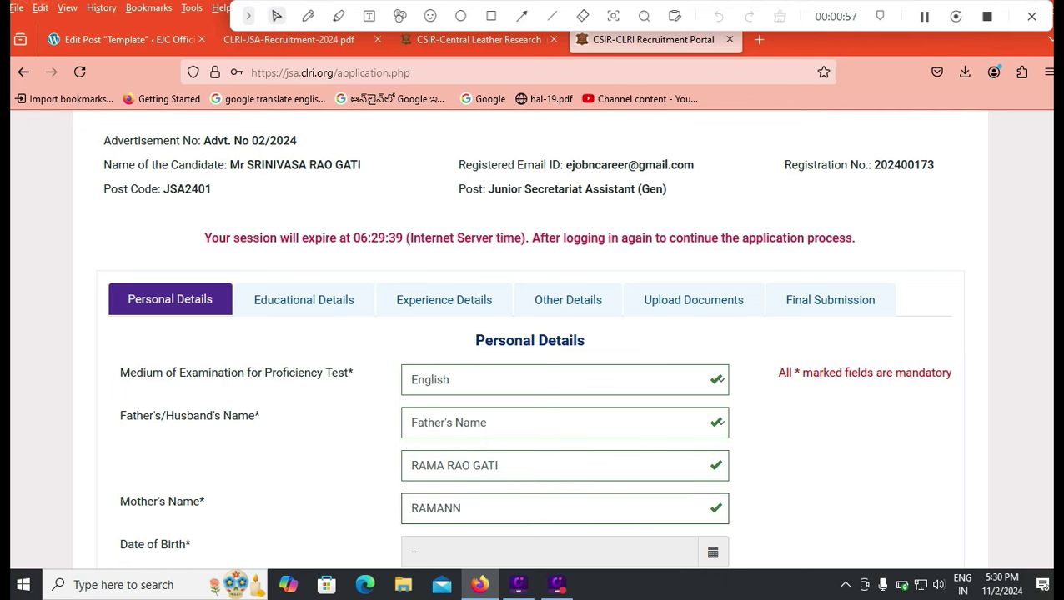
key(Tab)
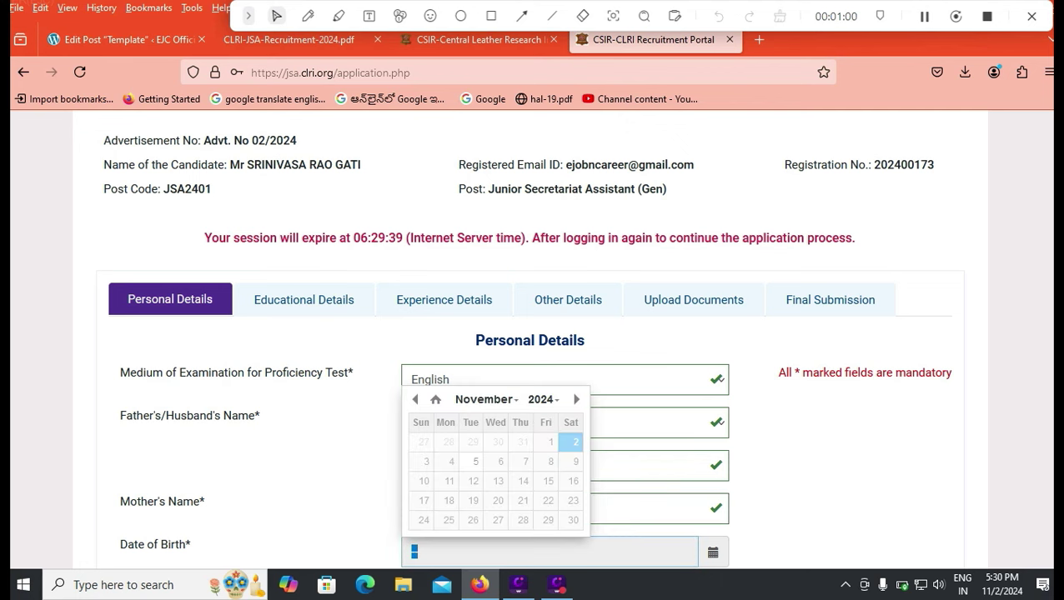
- Pick 01-07-2000 as the date of birth from the calendar
click(543, 400)
scroll(540, 475, down, 1)
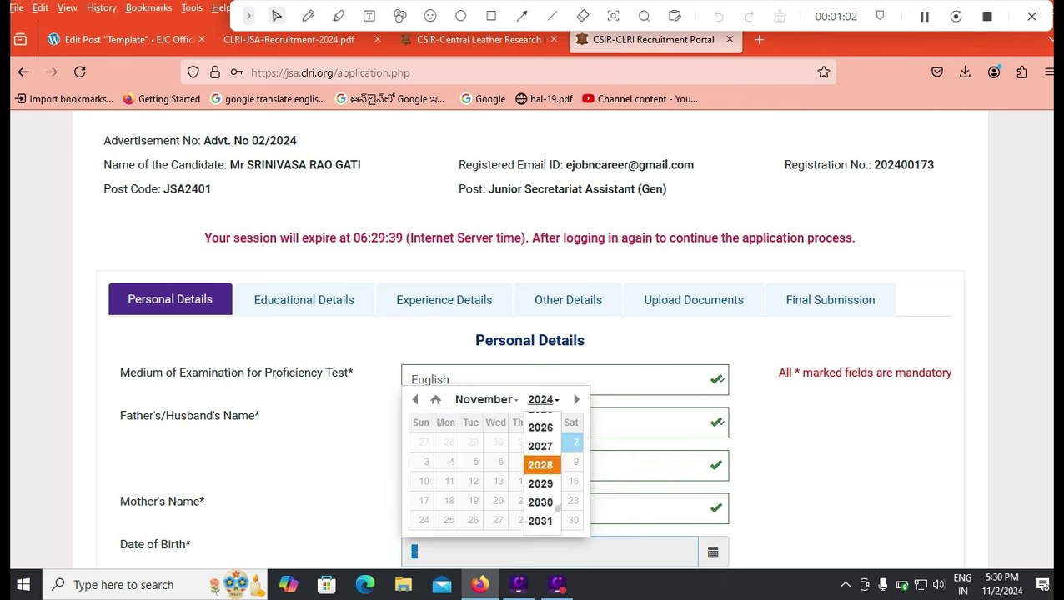
scroll(541, 475, up, 3)
scroll(540, 476, up, 4)
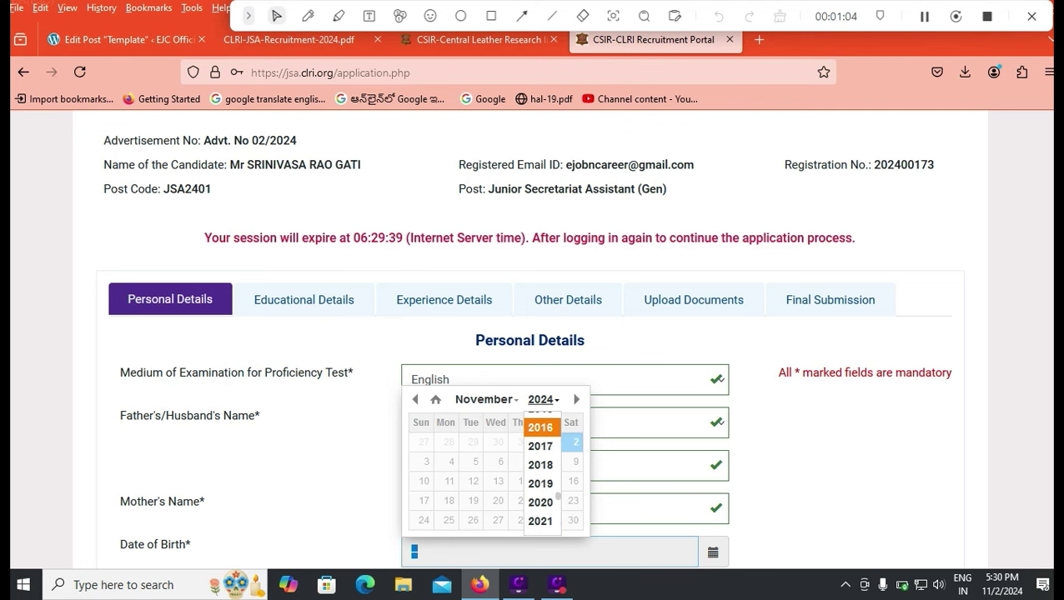
scroll(541, 475, up, 3)
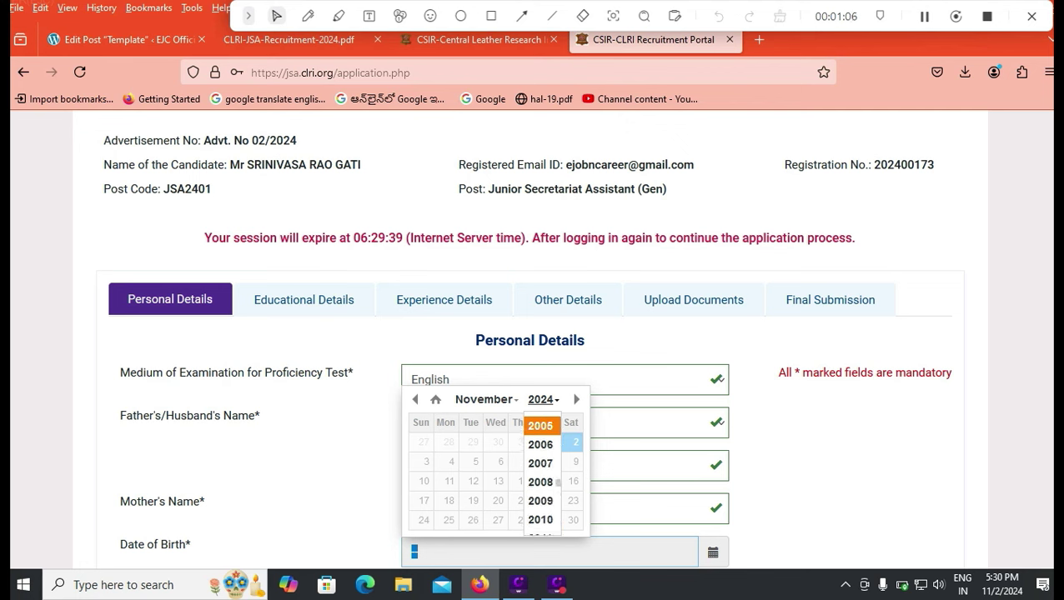
scroll(540, 438, up, 1)
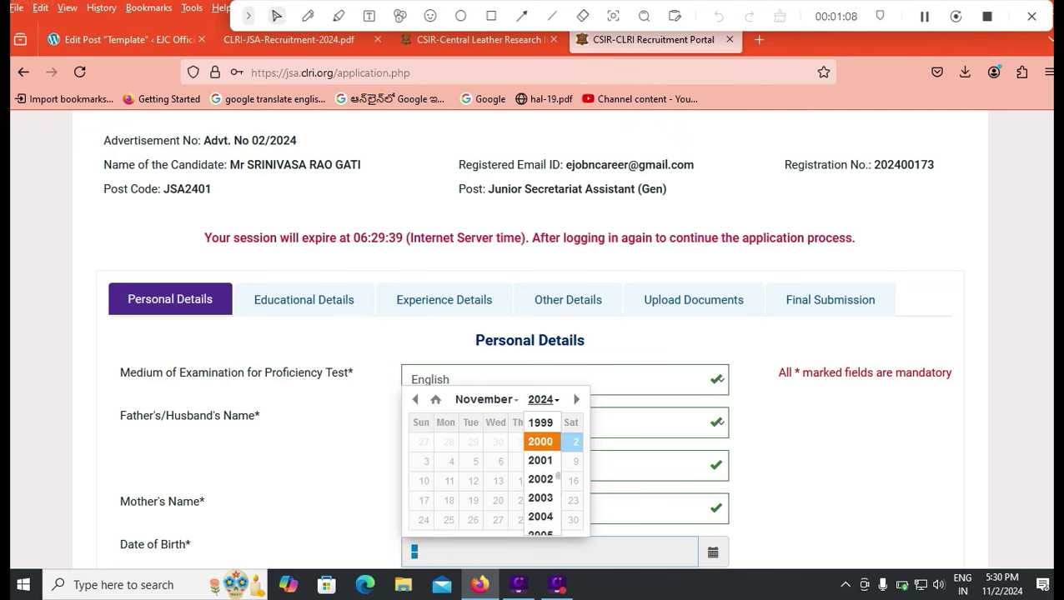
click(540, 441)
click(486, 399)
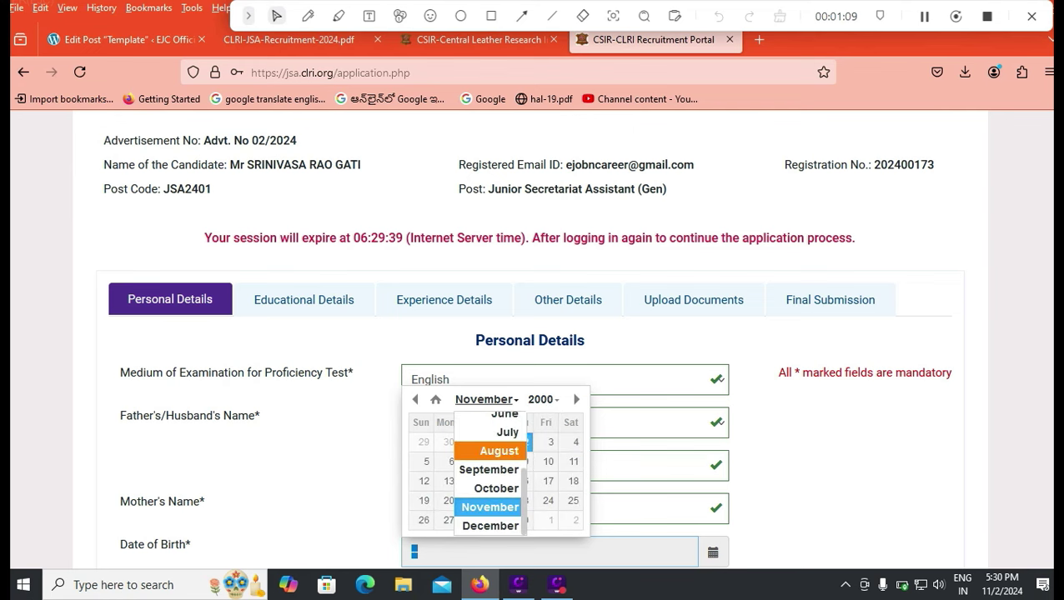
click(499, 432)
click(575, 442)
- Set gender Male, marital status Single, and phone country code India (+91)
scroll(576, 442, down, 4)
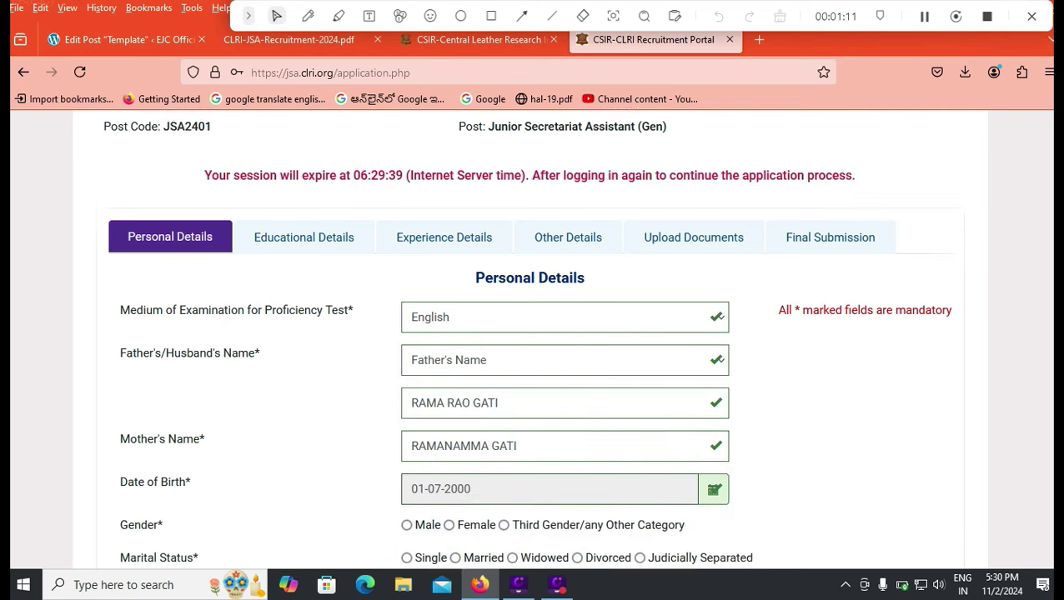
click(406, 427)
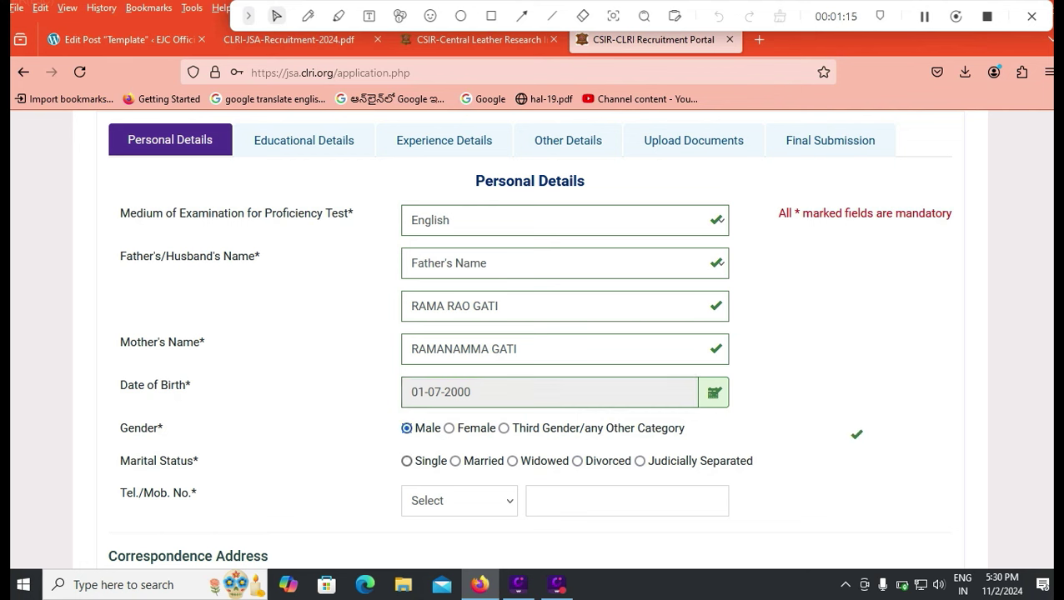
click(407, 461)
click(459, 500)
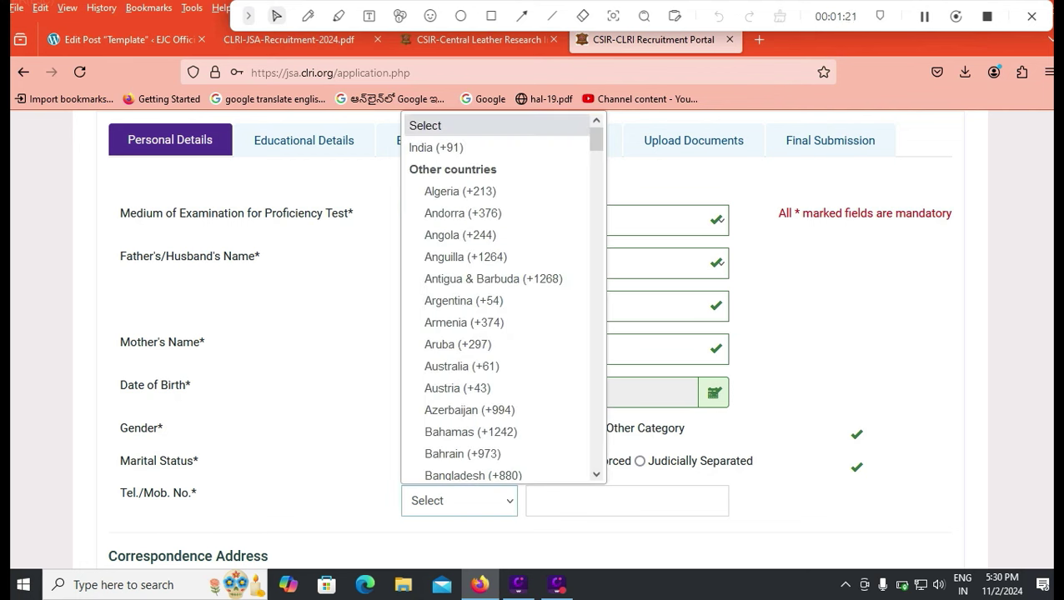
click(439, 145)
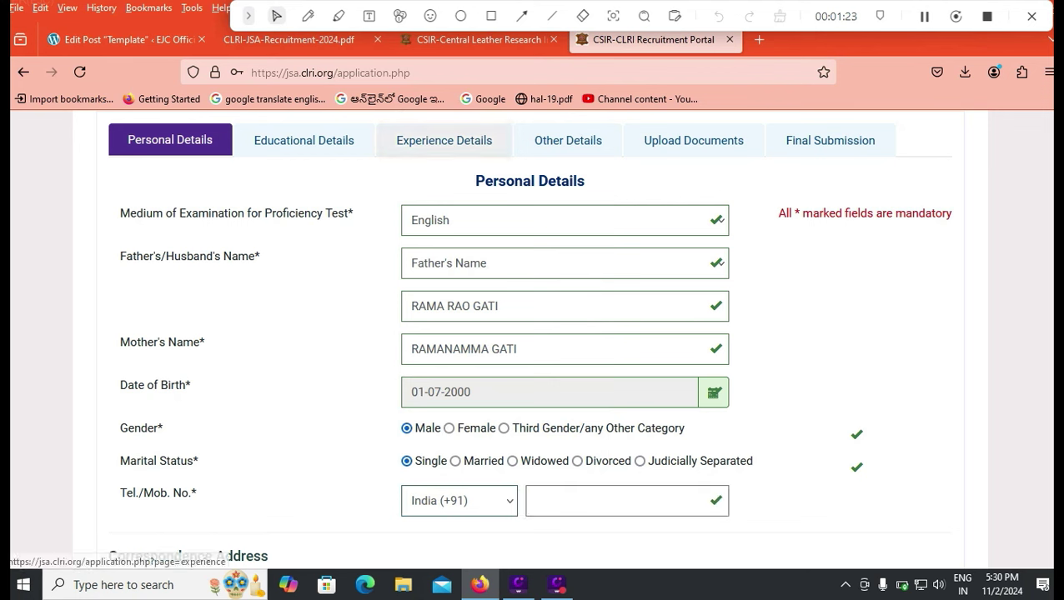
click(550, 500)
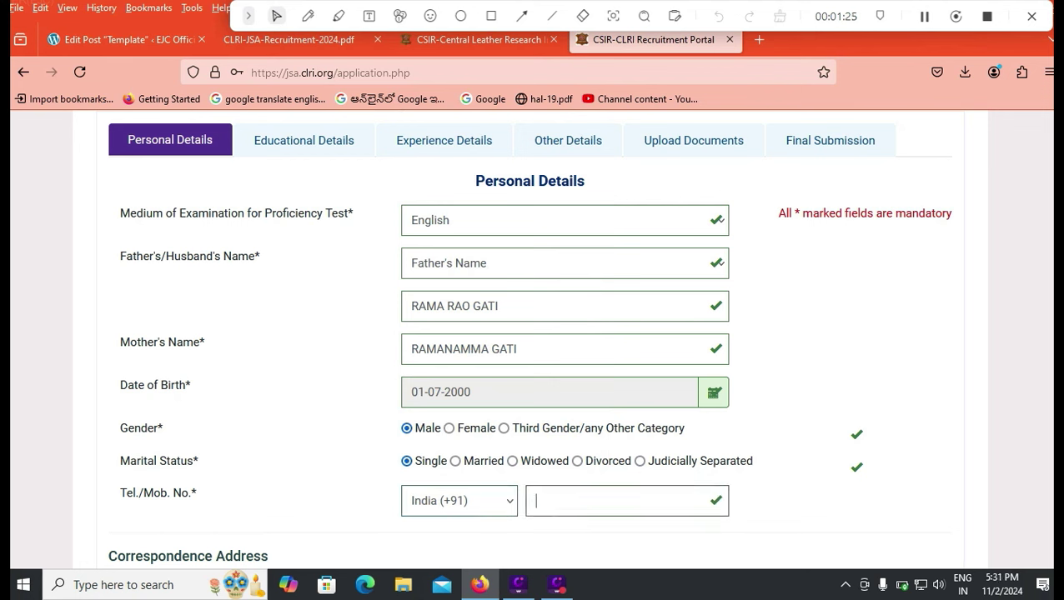
- Enter the mobile number and trim it to a valid length
text(9999999999999999)
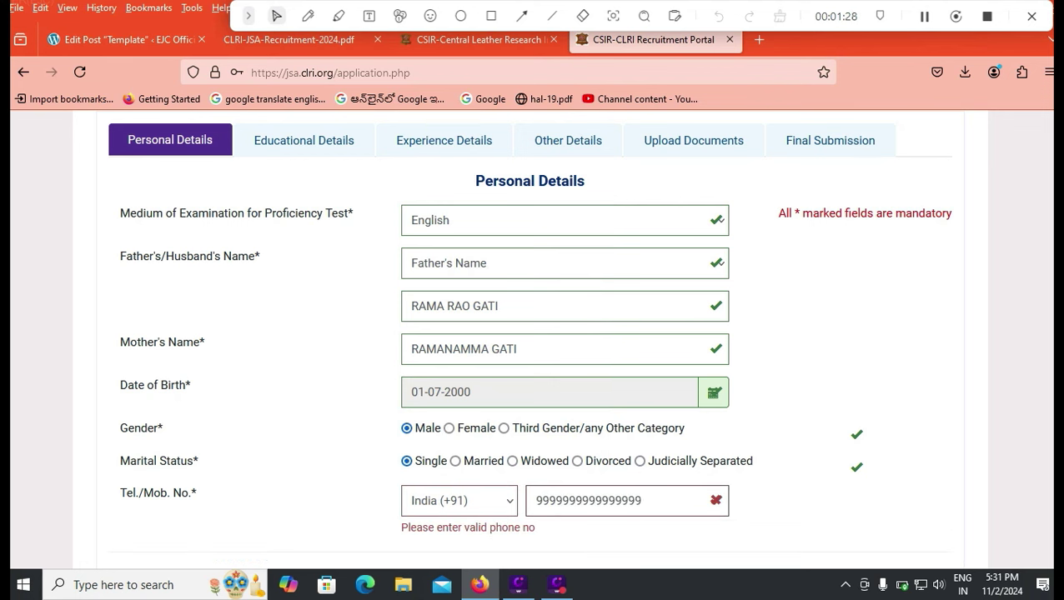
key(BackSpace)
key(BackSpace)
key(BackSpace)
key(BackSpace)
key(BackSpace)
key(BackSpace)
scroll(534, 333, down, 5)
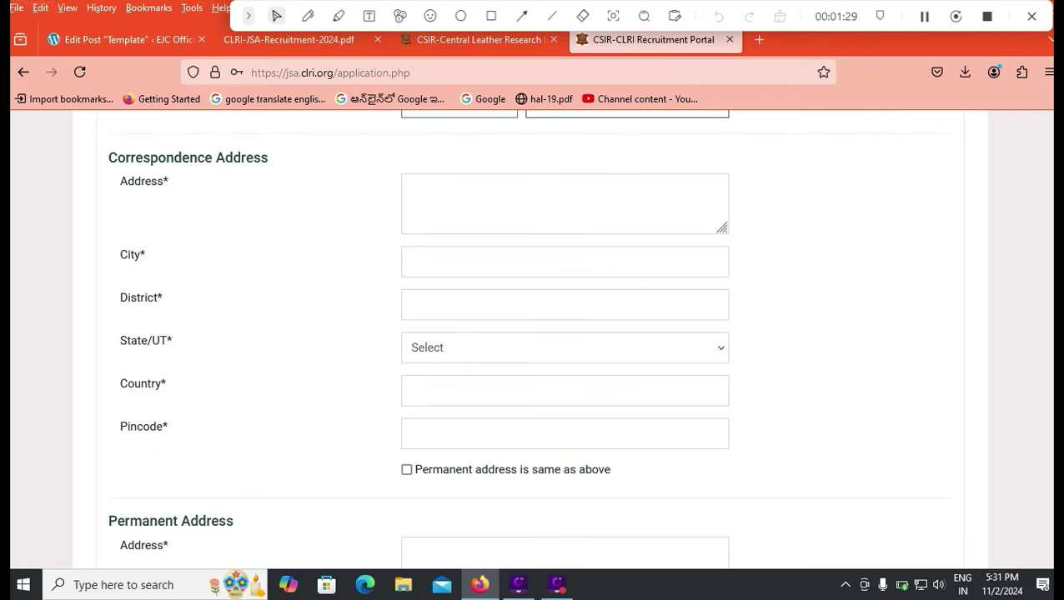
scroll(521, 339, up, 2)
- Enter the correspondence street address, city and district
click(411, 266)
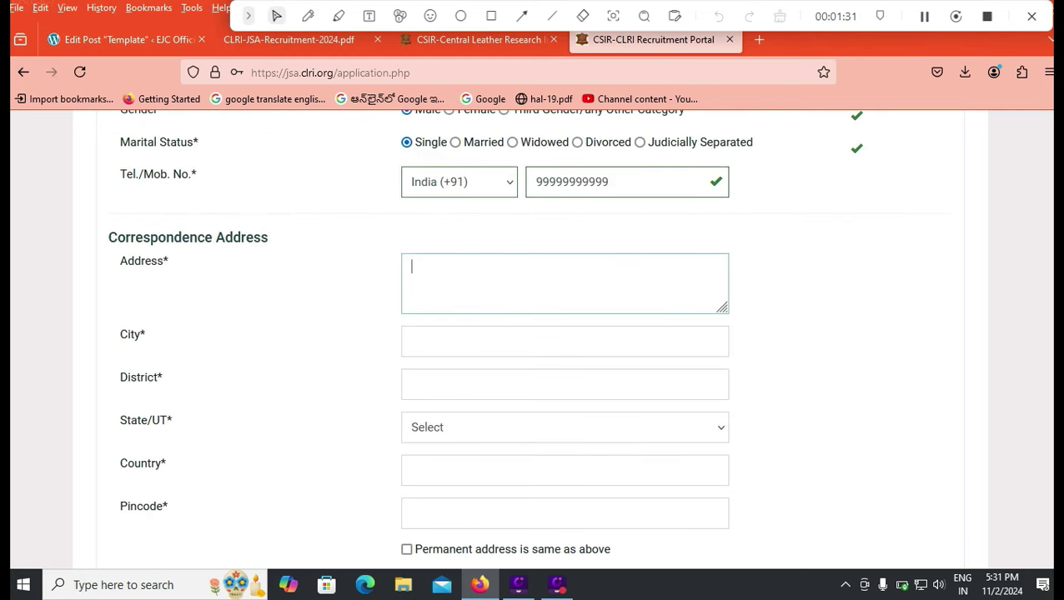
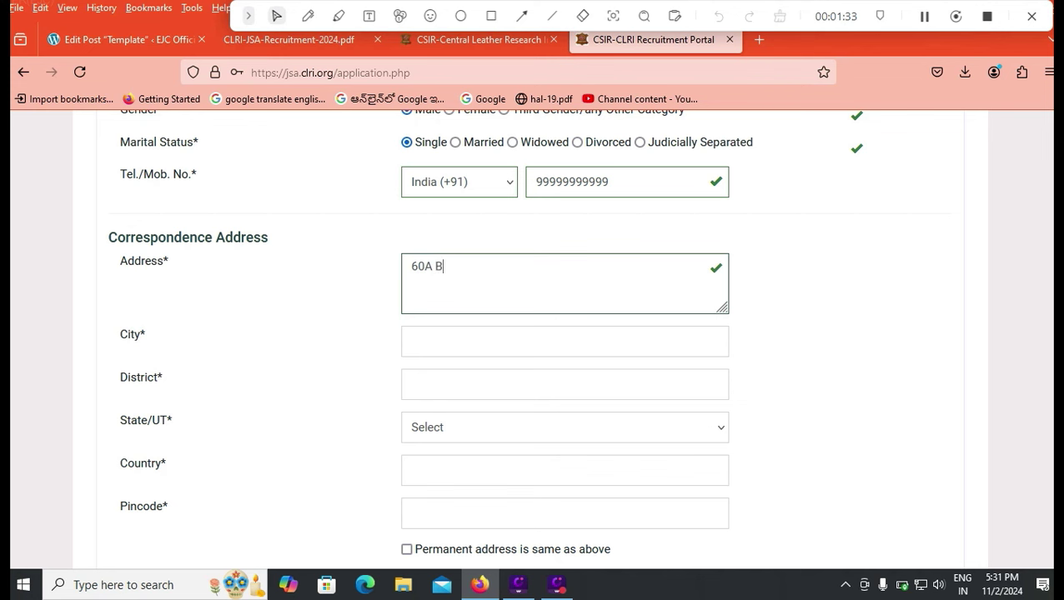
click(411, 341)
text(TIRU)
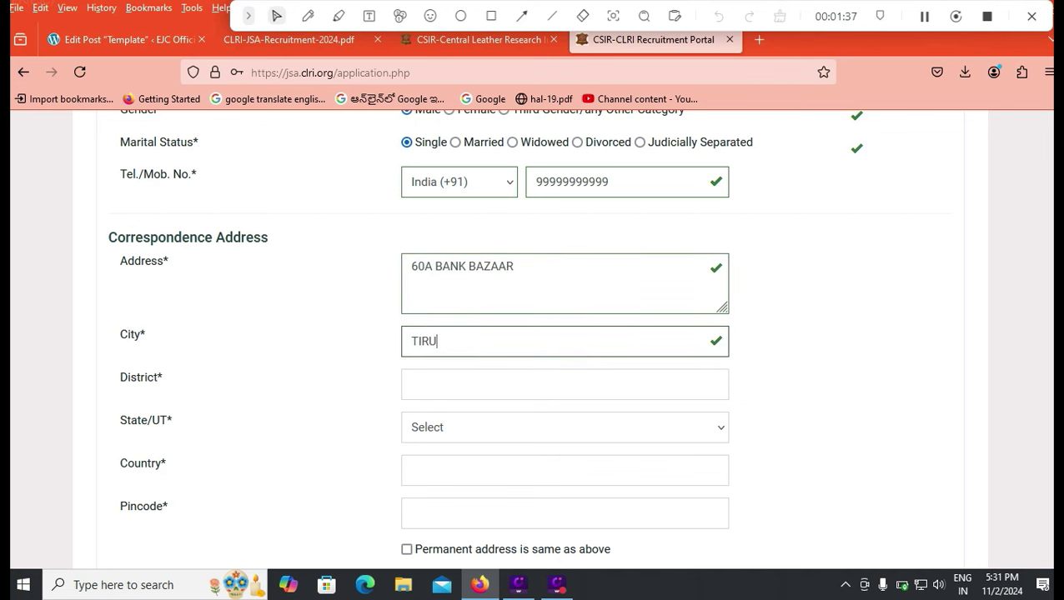
text(PATI)
click(411, 384)
text(TIR)
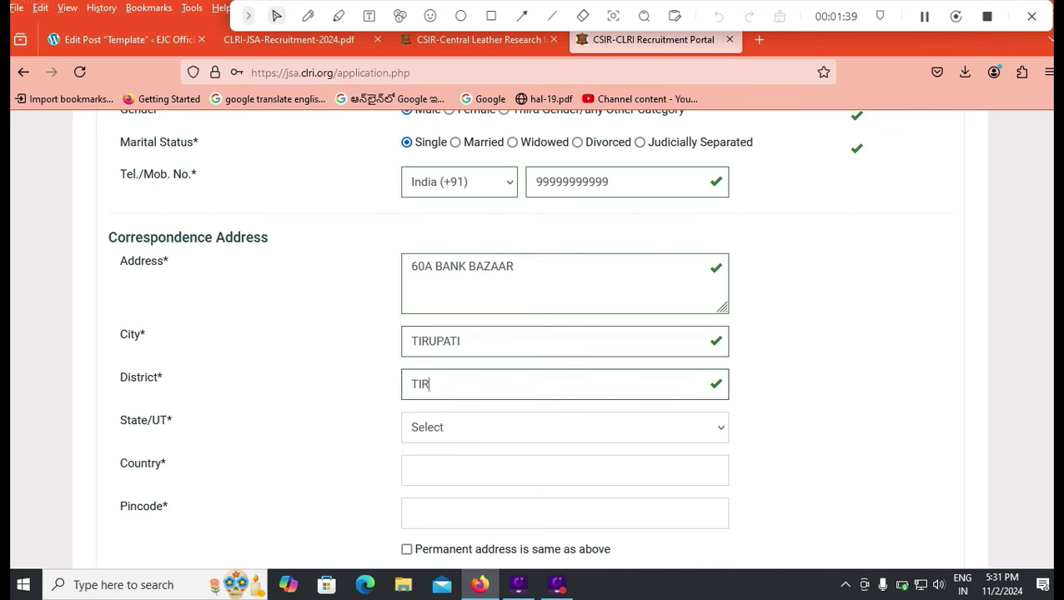
text(UPATI)
- Set state Andhra Pradesh, country INDIA, the pincode, and copy it to the permanent address
key(Tab)
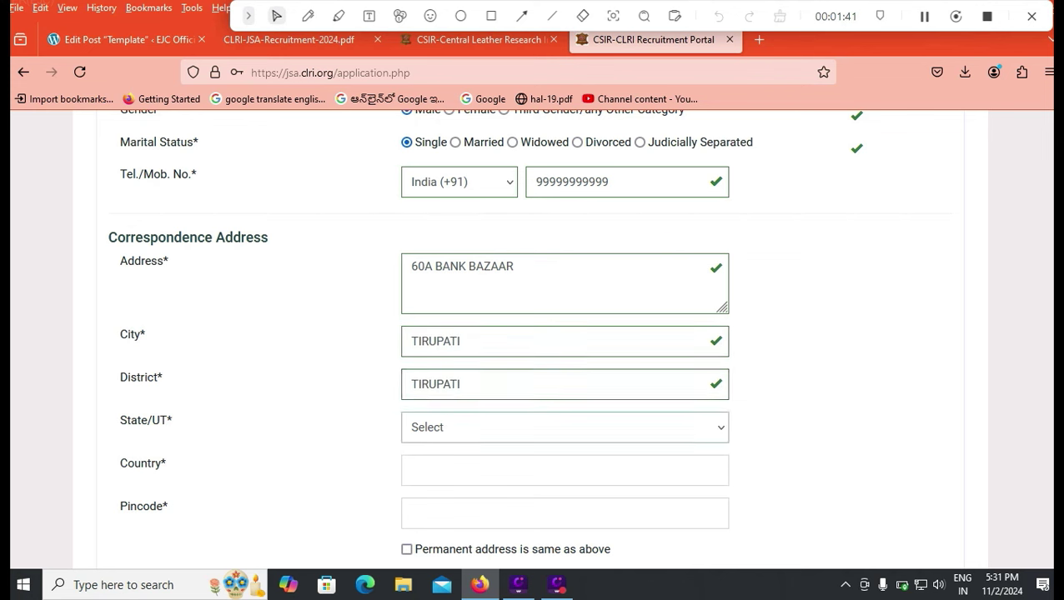
key(alt+Down)
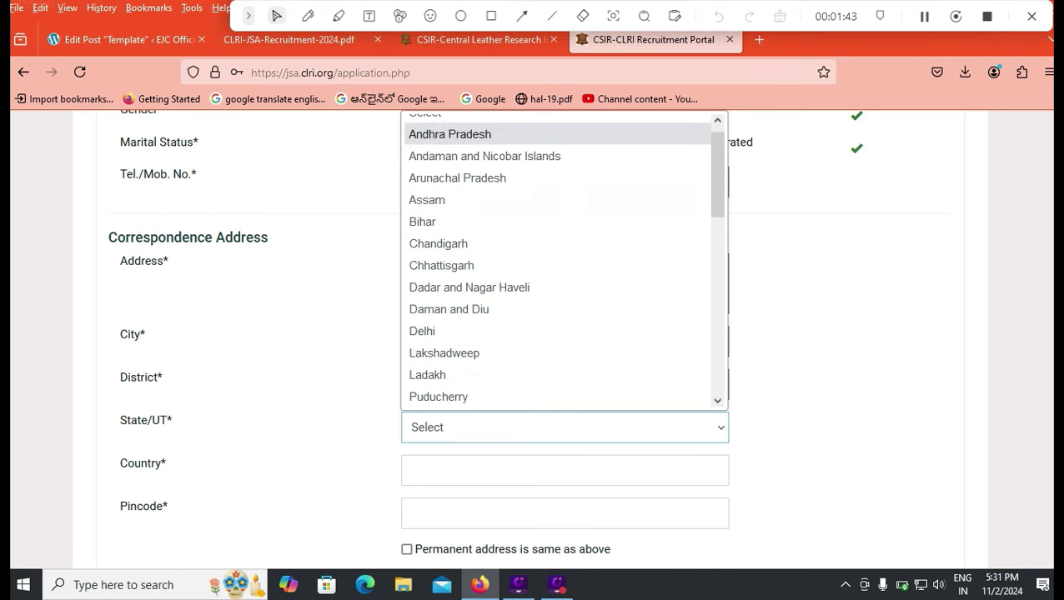
key(Return)
key(Tab)
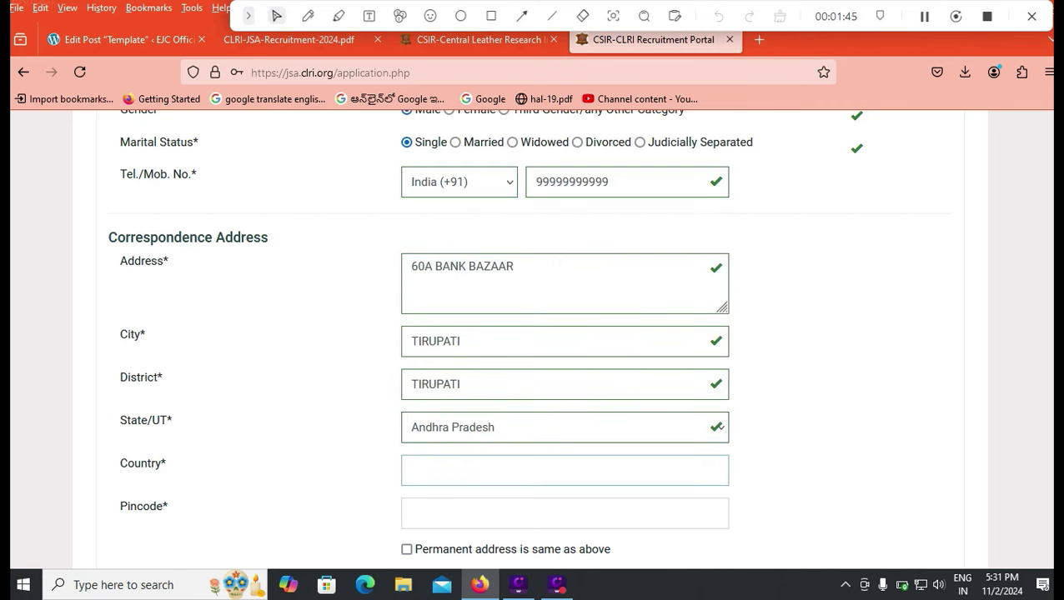
text(INDIA)
key(Tab)
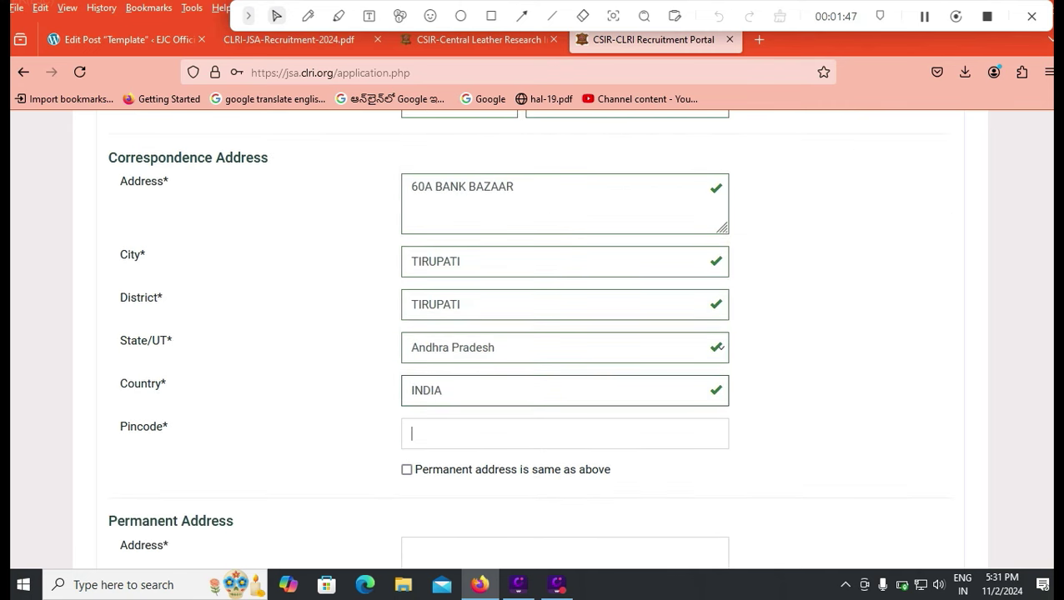
text(524011)
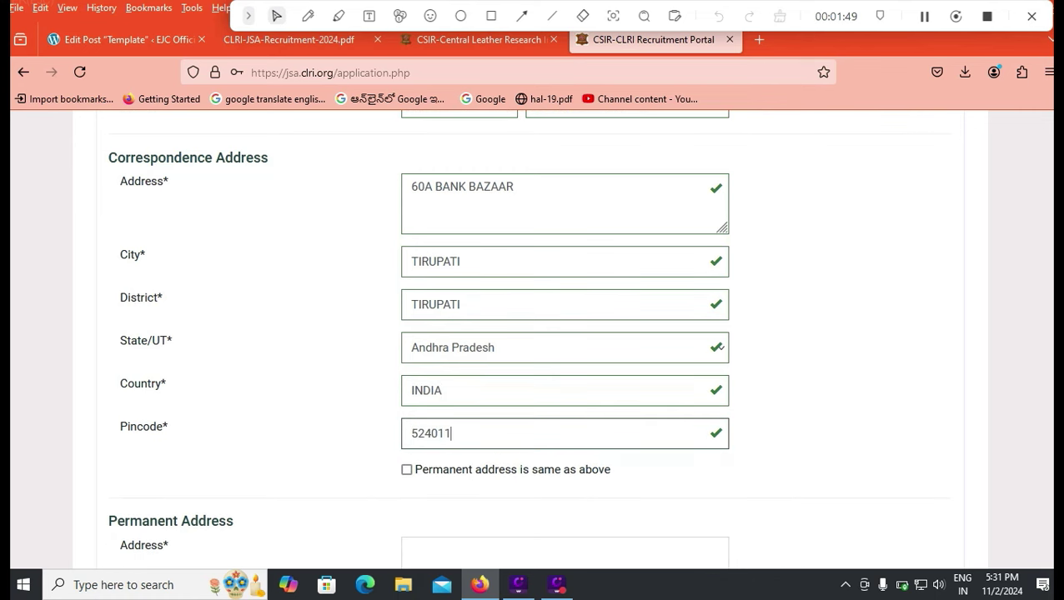
key(Tab)
key(space)
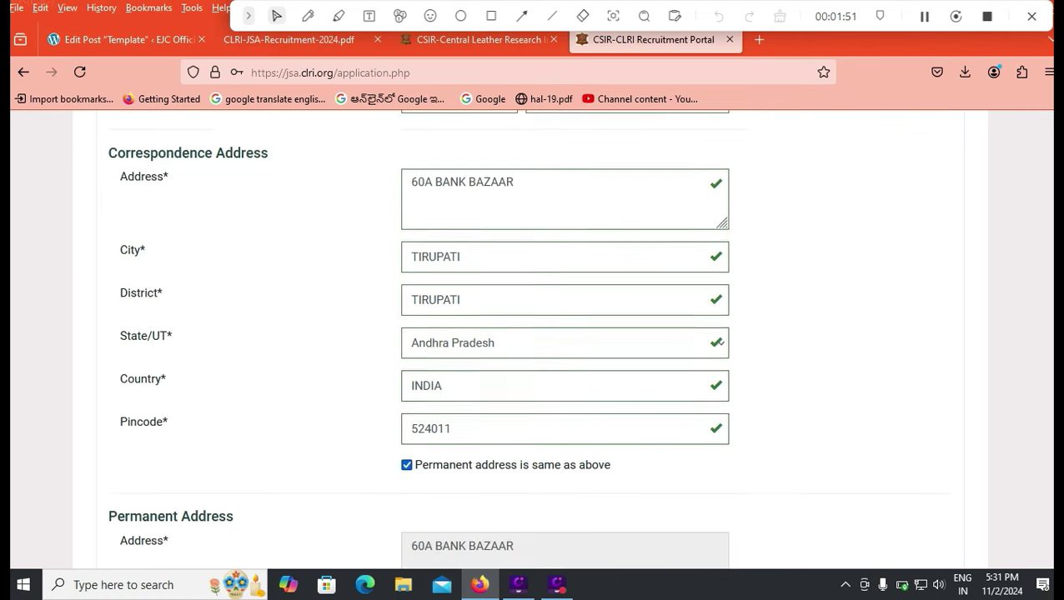
scroll(533, 333, down, 5)
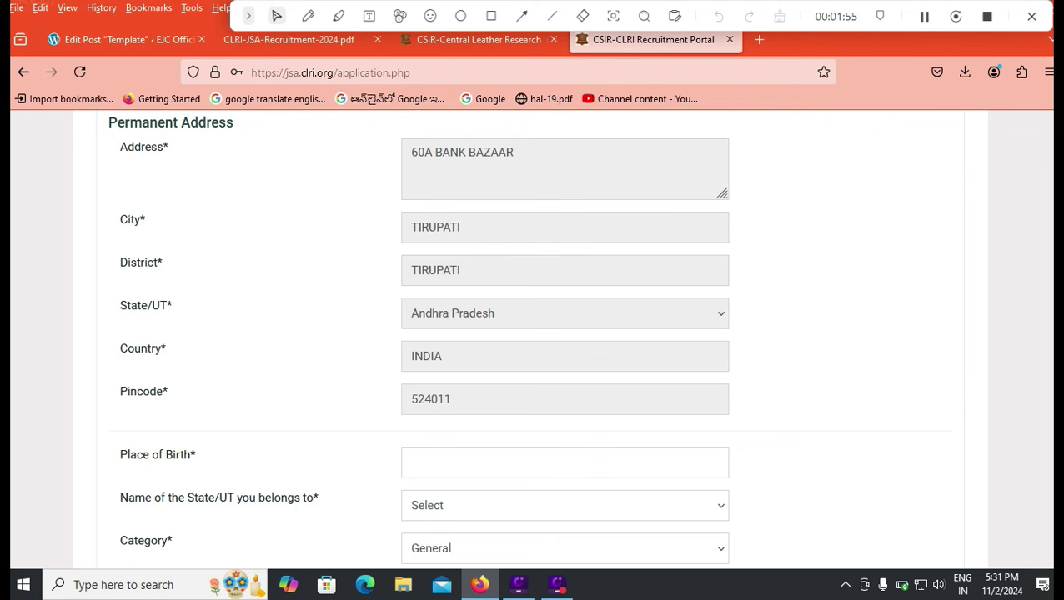
- Set place of birth TIRUPATI and home state Andhra Pradesh
click(564, 462)
text(TIR)
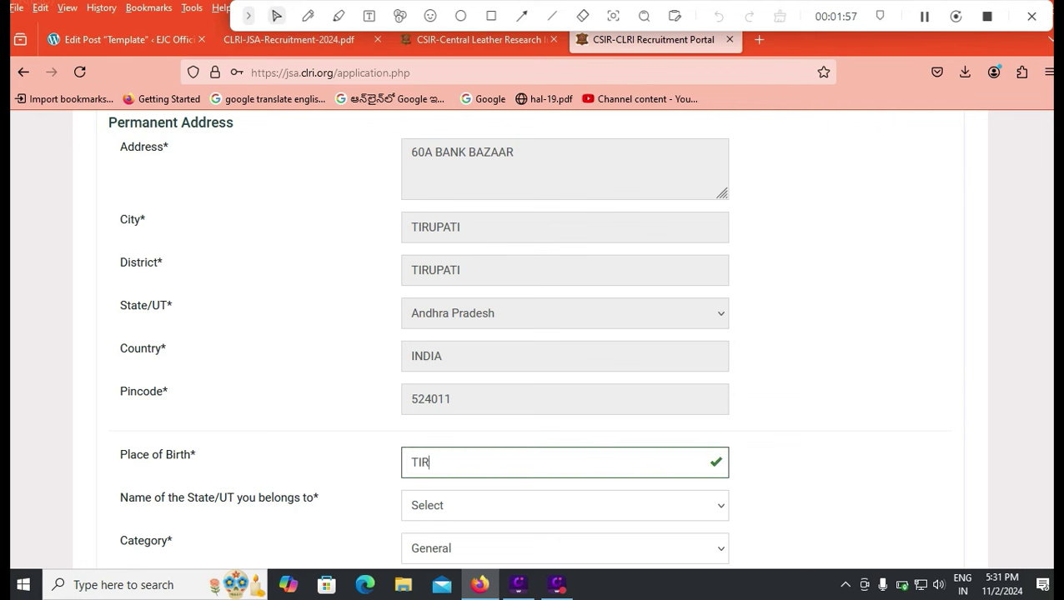
text(UPATI)
click(565, 505)
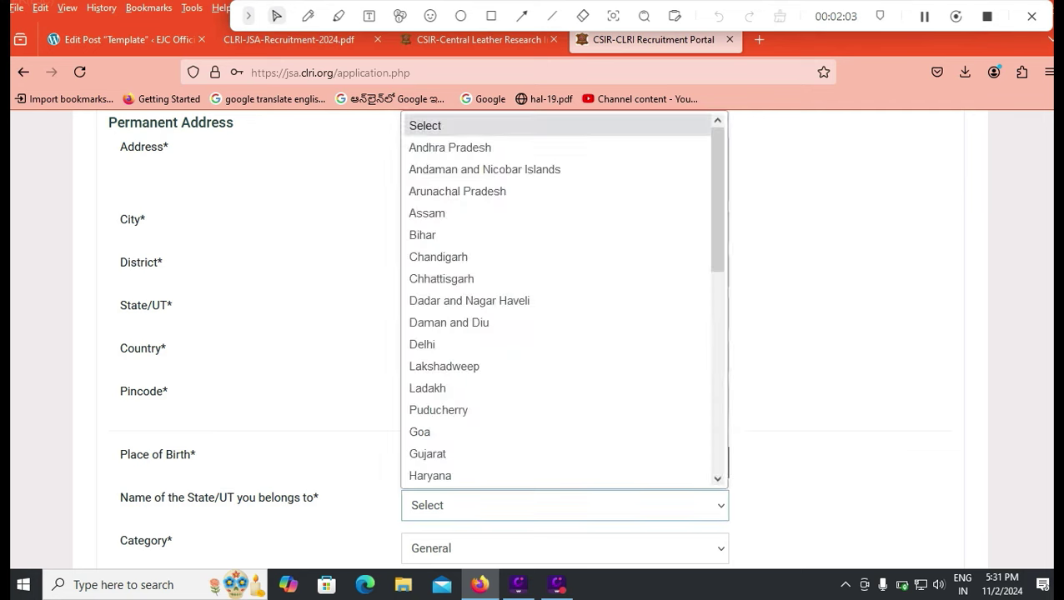
click(450, 147)
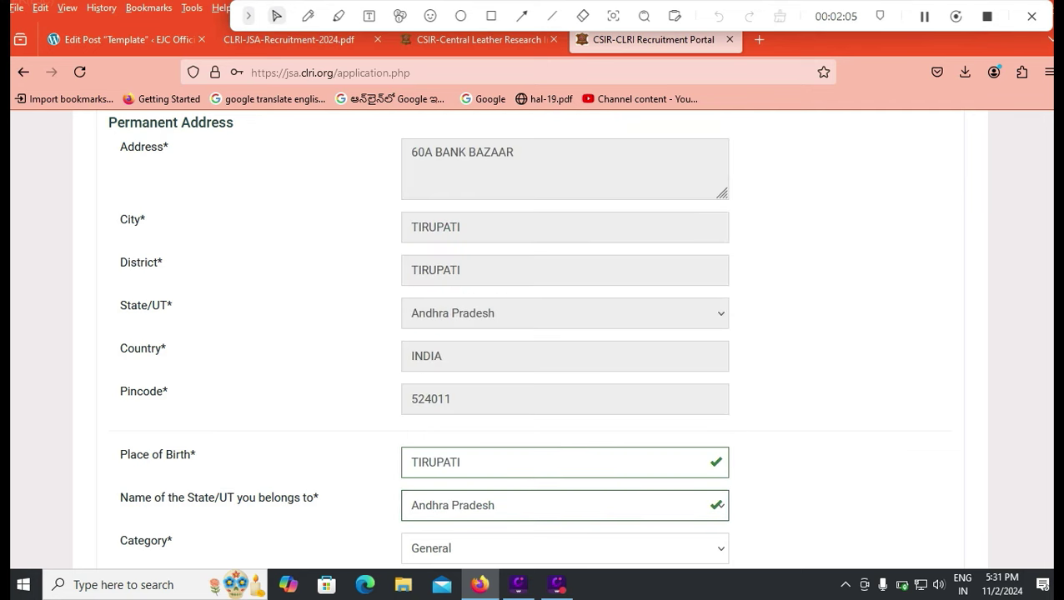
scroll(533, 333, down, 3)
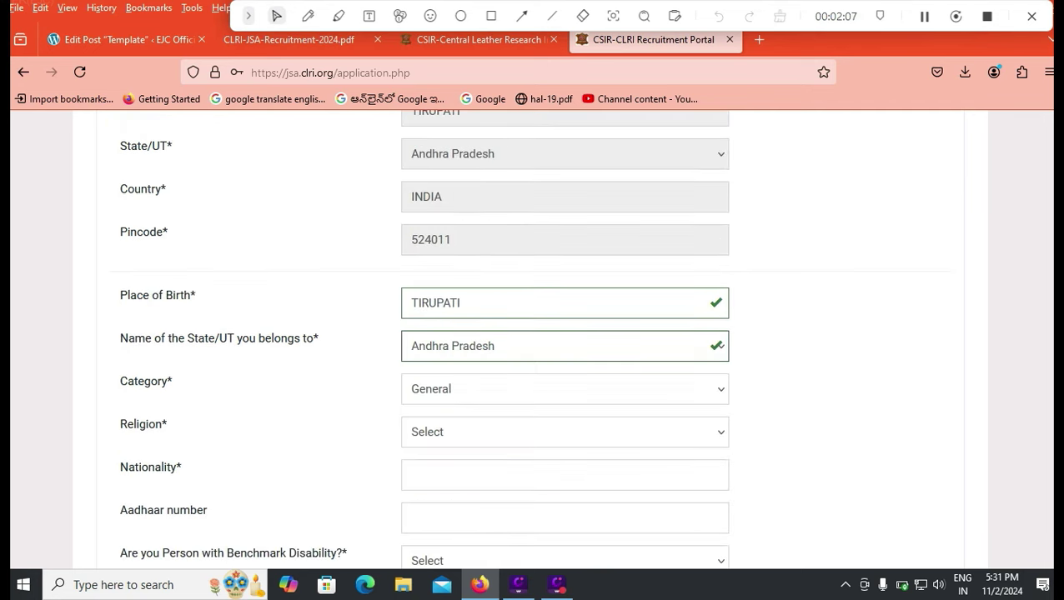
- Keep category General, choose religion Hindu, and enter nationality INDIAN
click(564, 389)
key(Return)
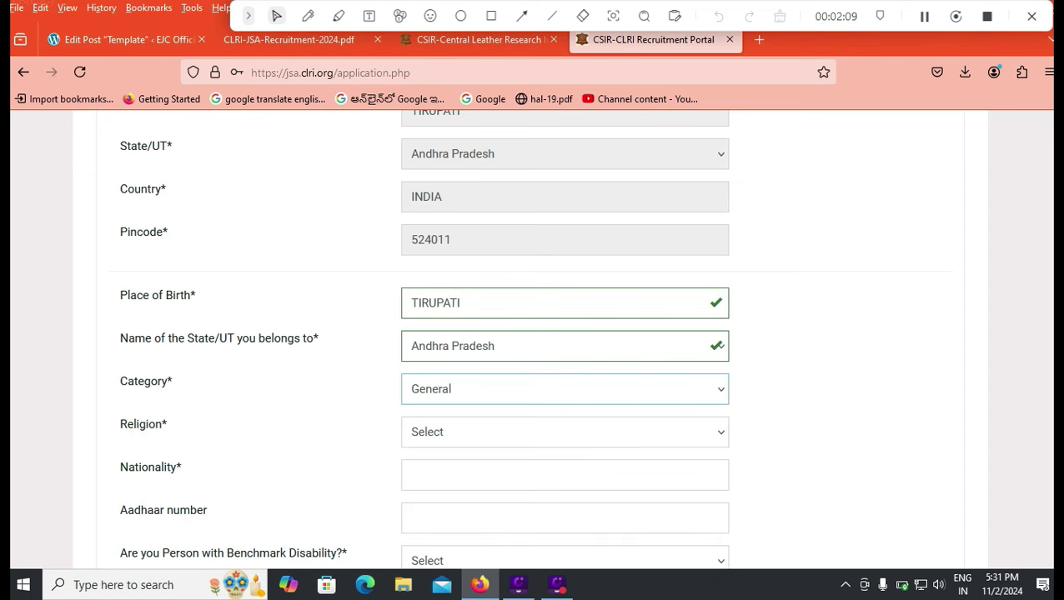
key(Tab)
key(alt+Down)
key(Escape)
key(Down)
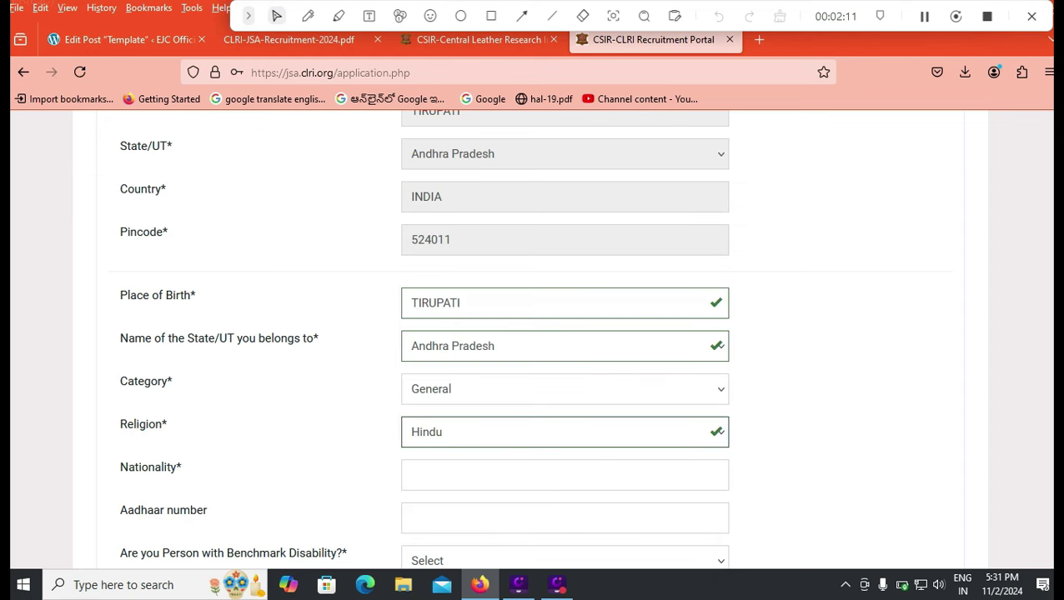
scroll(424, 339, down, 2)
key(Tab)
text(IN)
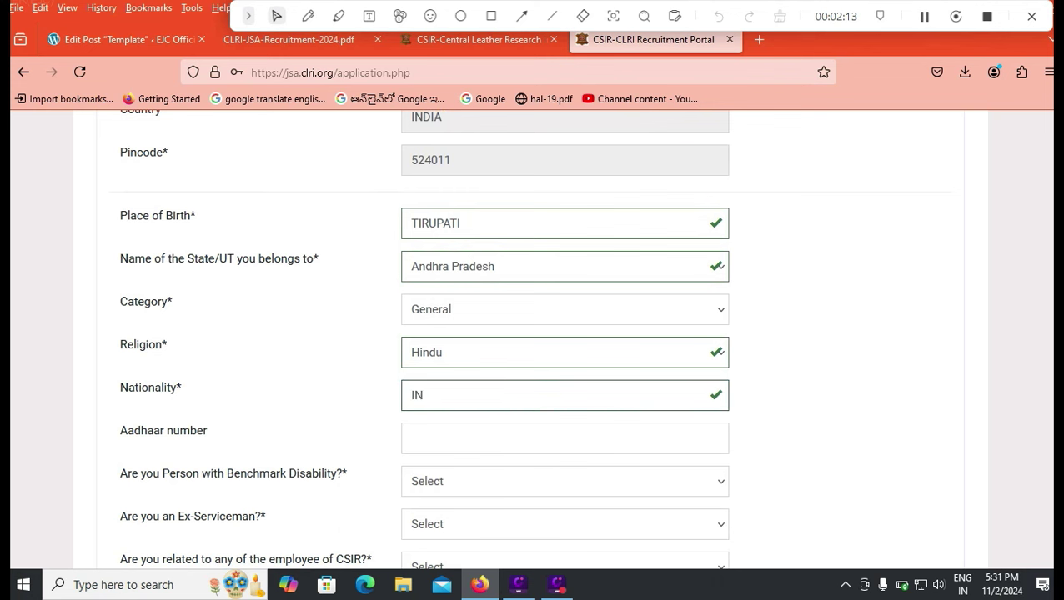
text(DIAN)
scroll(532, 333, down, 2)
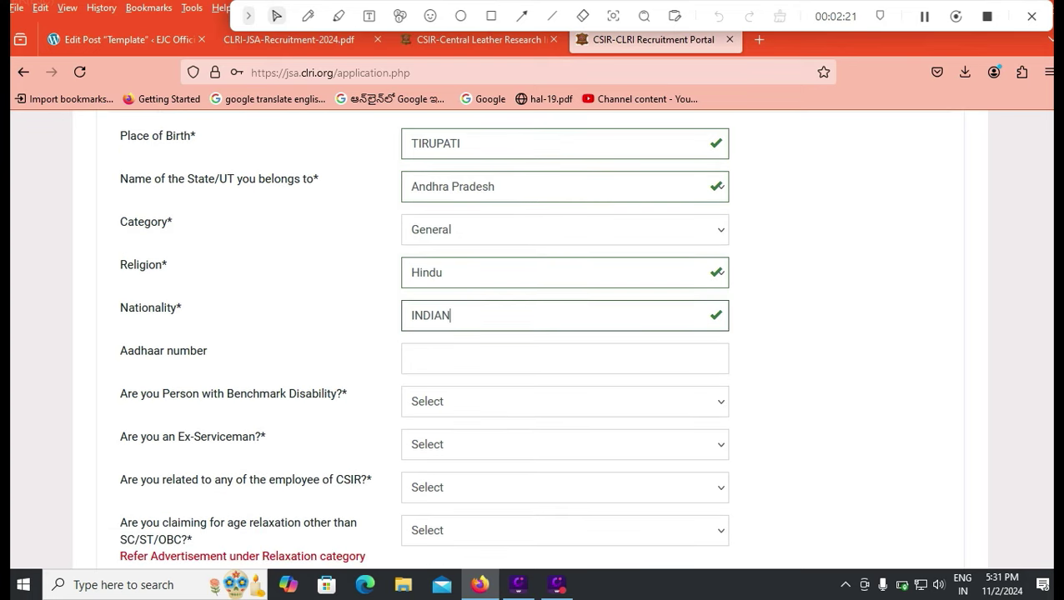
- Answer No for benchmark disability and for ex-serviceman
click(564, 401)
click(500, 474)
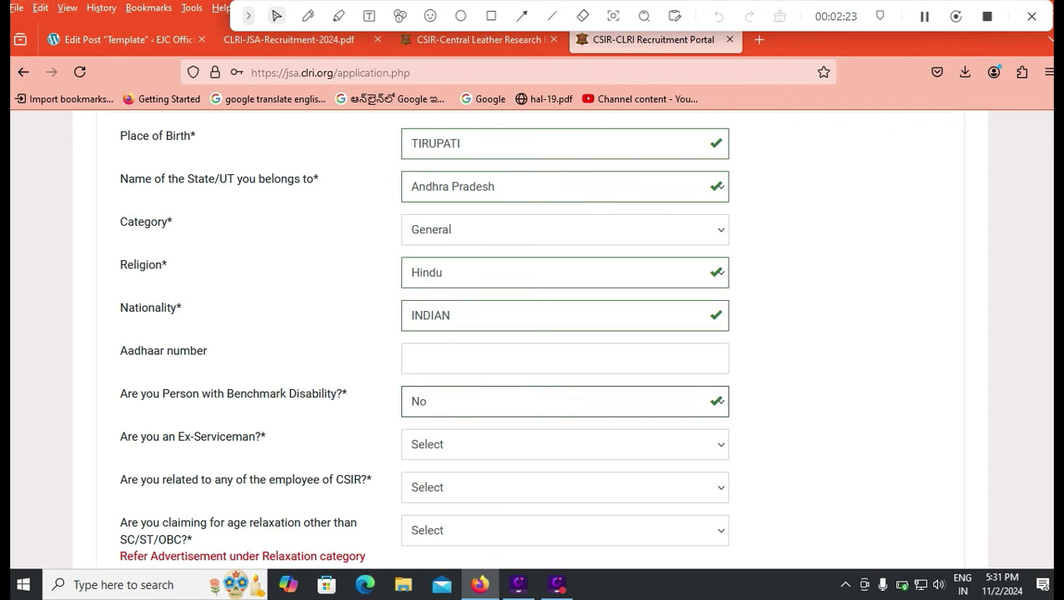
click(564, 444)
click(500, 517)
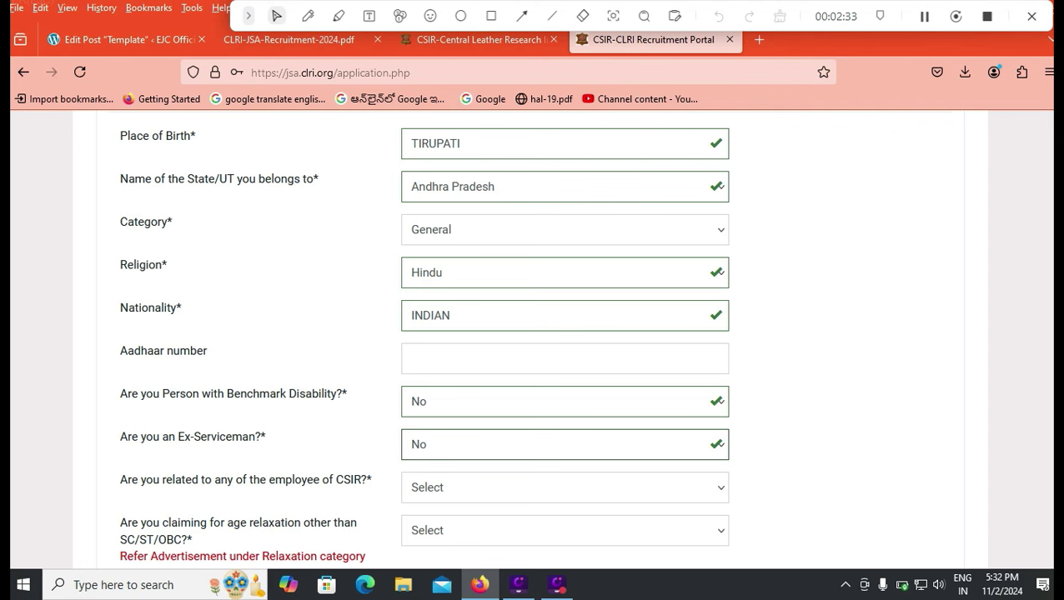
- Answer No for relation to a CSIR employee, then view the PDF's age-relaxation rules
key(alt+Down)
key(Down)
key(Down)
key(Return)
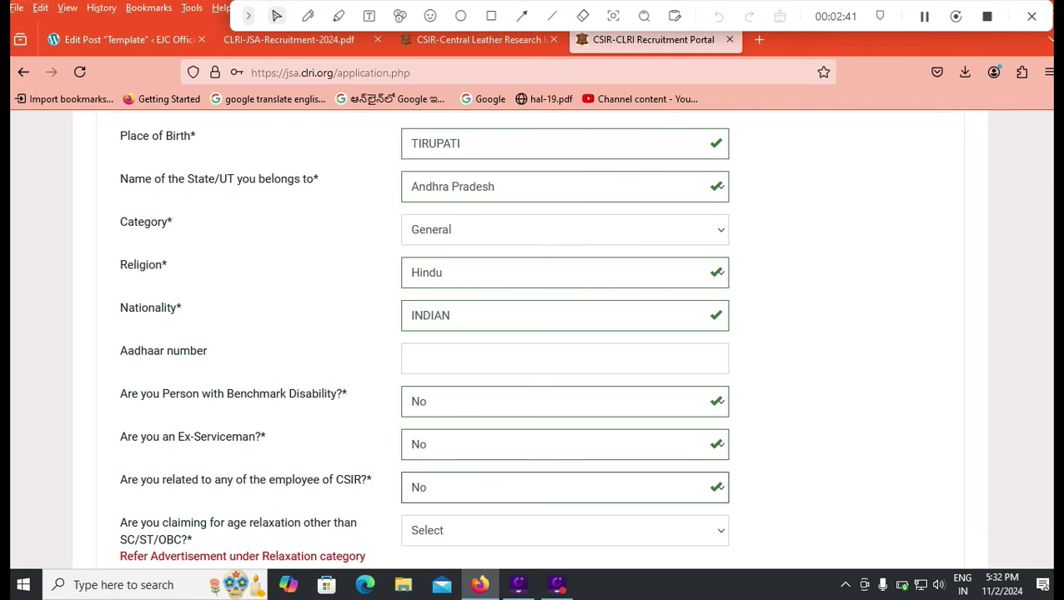
key(ctrl+2)
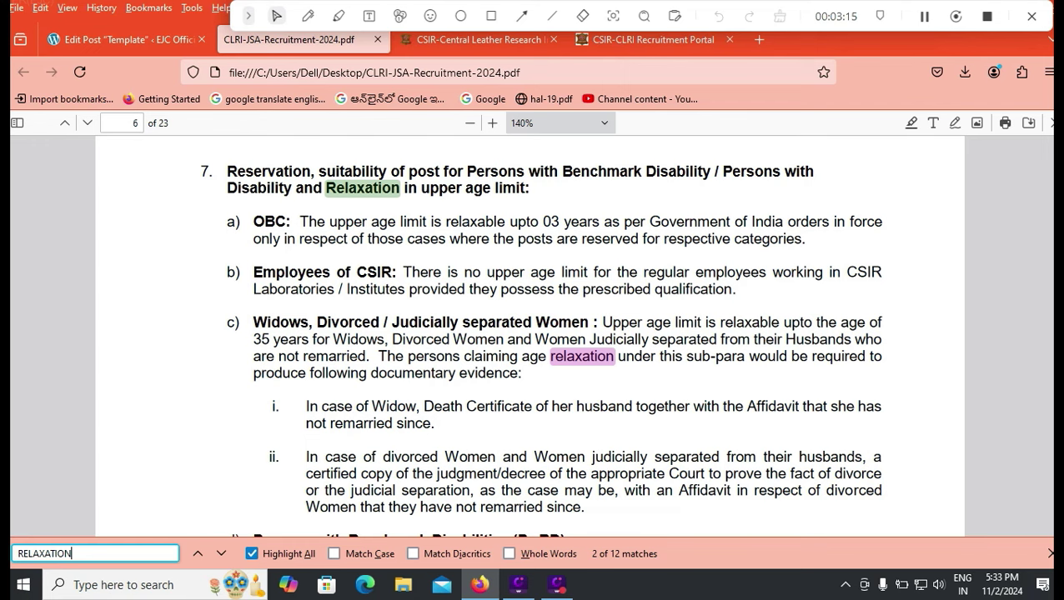
- Leave the advertisement's age-relaxation section and return to the recruitment portal tab
key(ctrl+Tab)
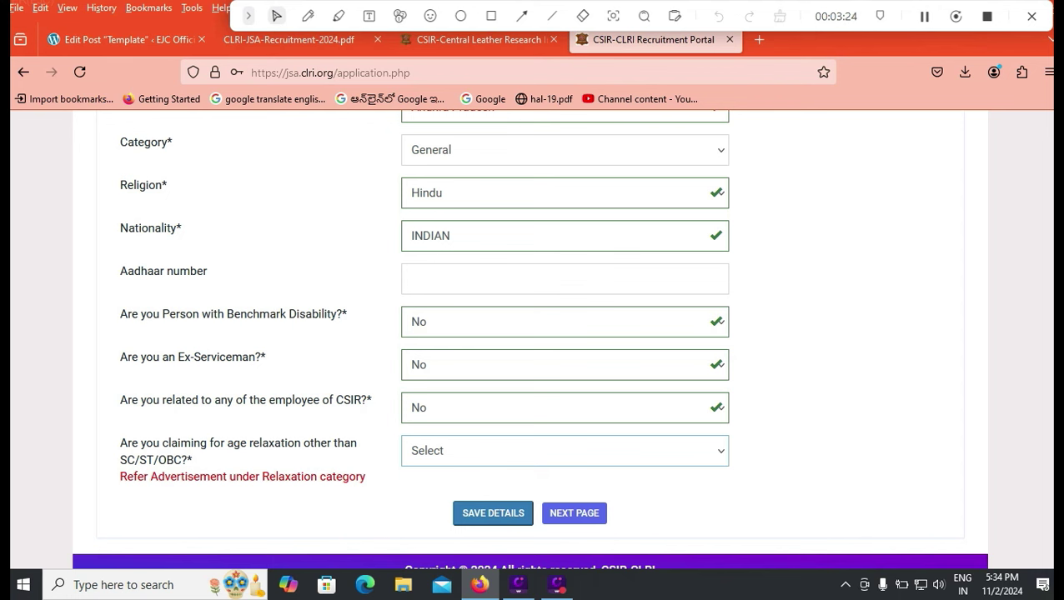
- Answer No to the age-relaxation question and move on to SAVE DETAILS
key(alt+Down)
key(Down)
key(Down)
key(Return)
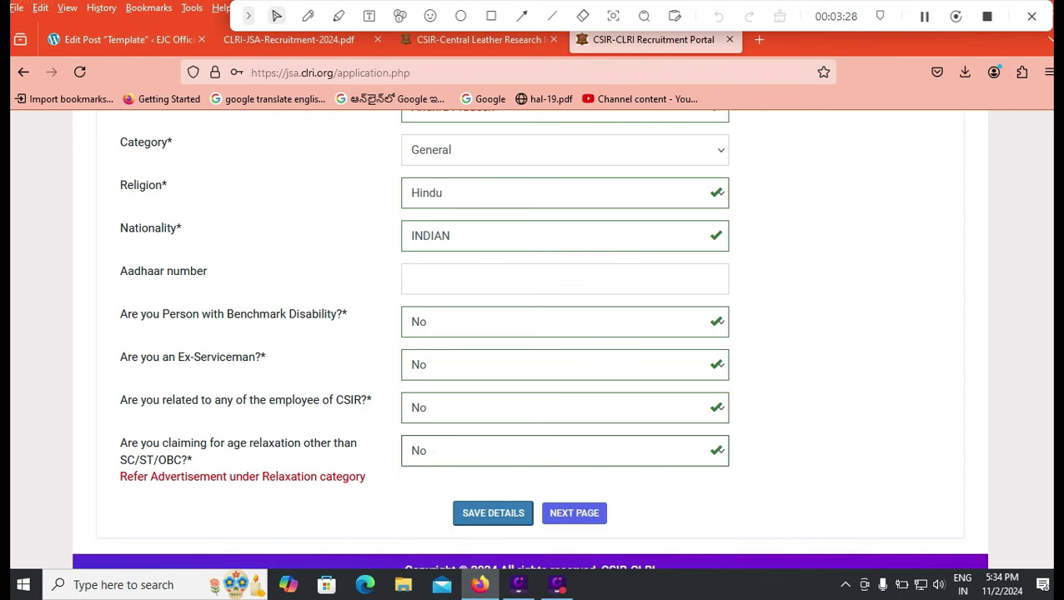
key(Tab)
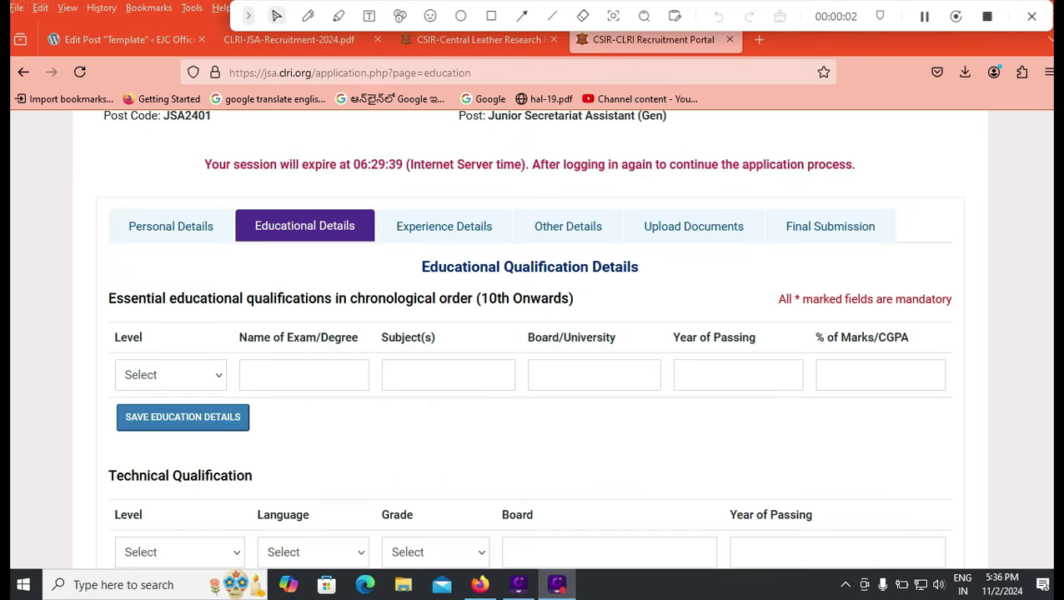
- Start the first education row with level 10th or Equivalent, exam 10TH CLASS, subject GENERAL
click(170, 374)
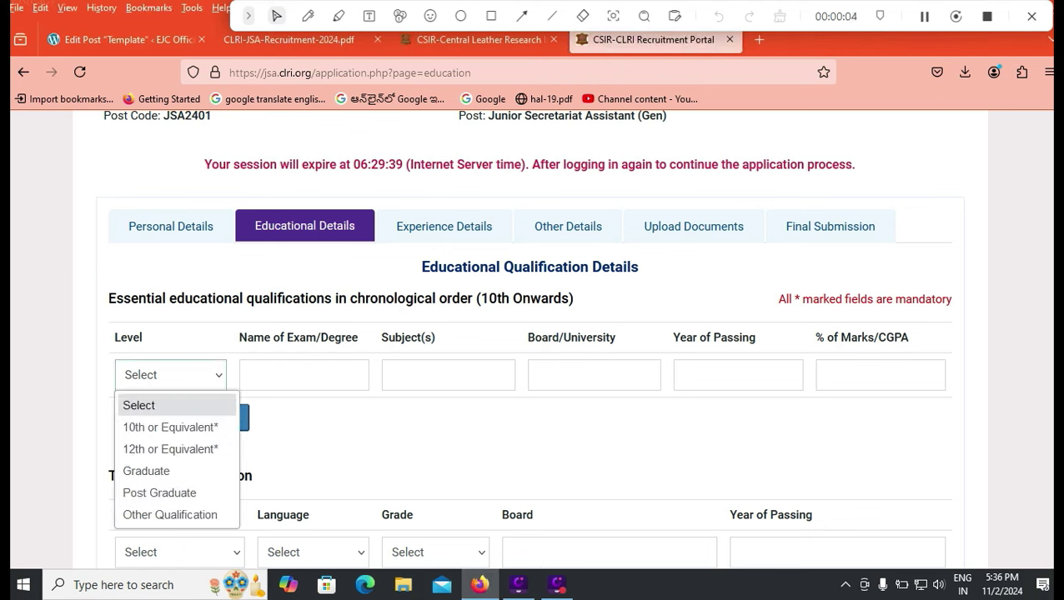
key(Down)
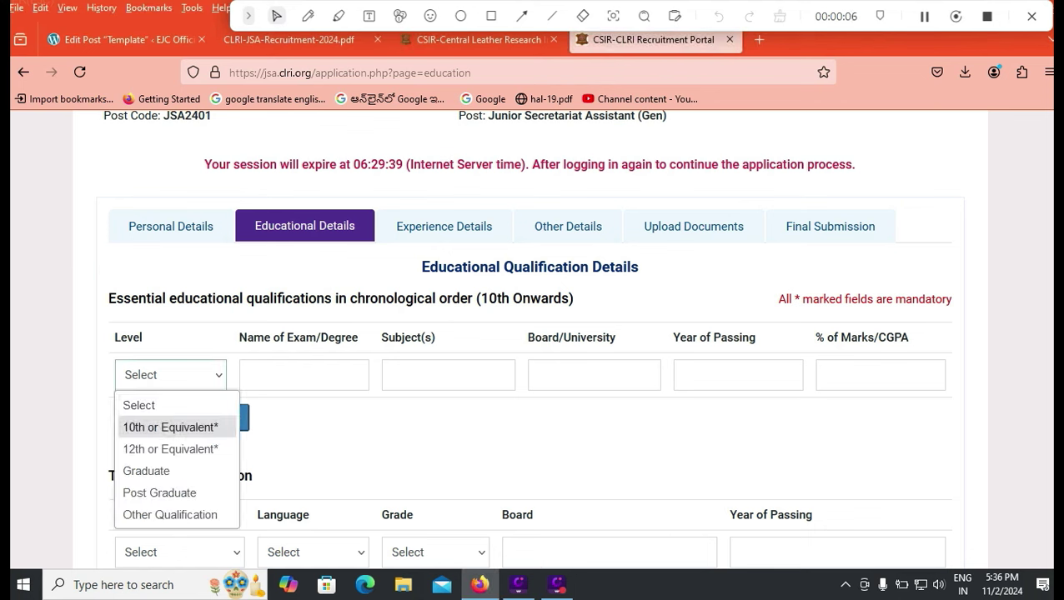
key(Down)
key(Down)
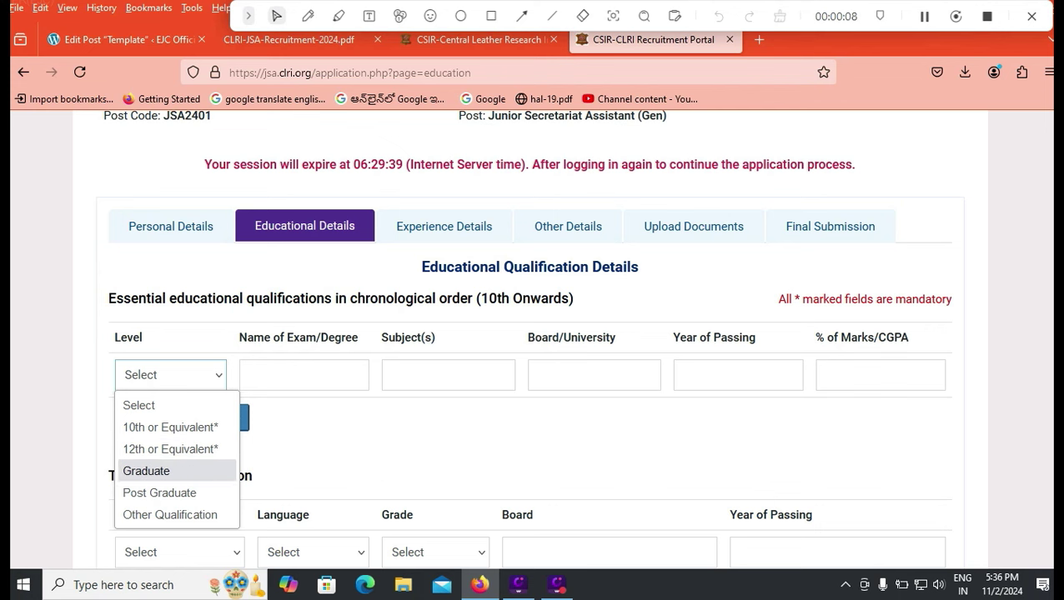
key(Up)
key(Up)
key(Return)
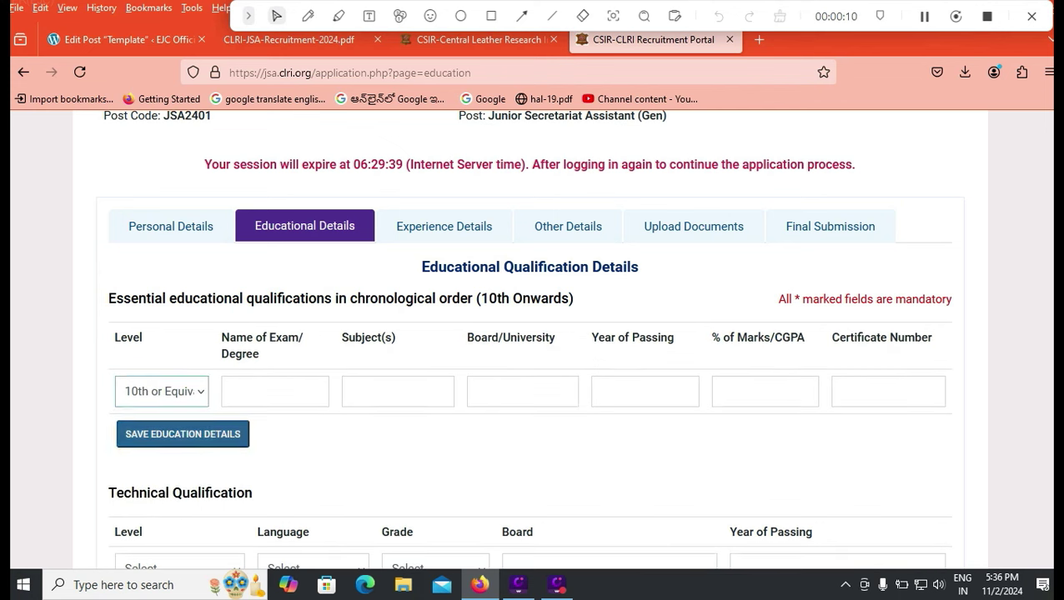
key(Tab)
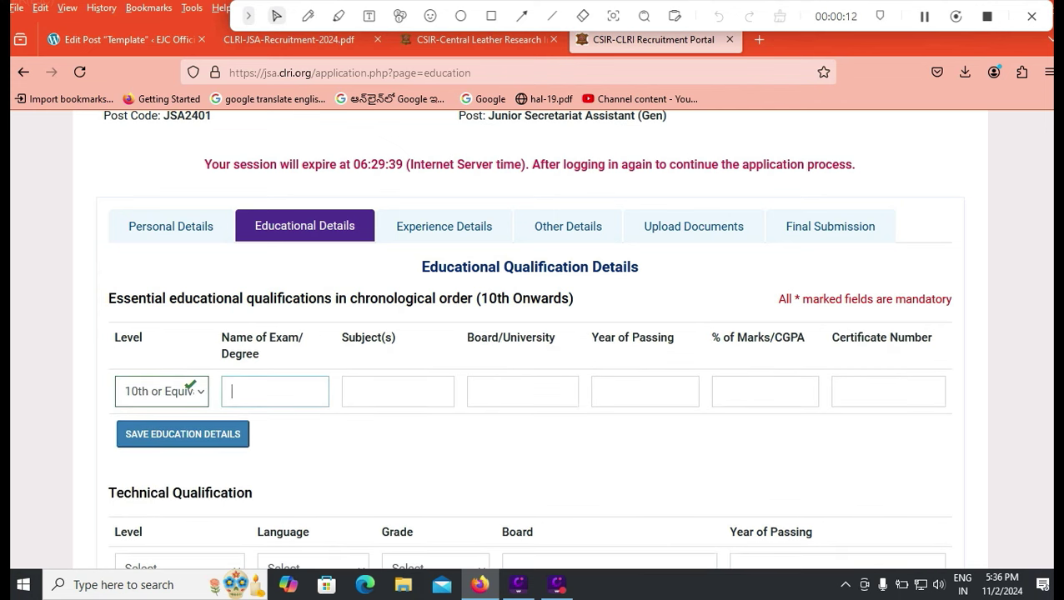
text(10TH CLASS)
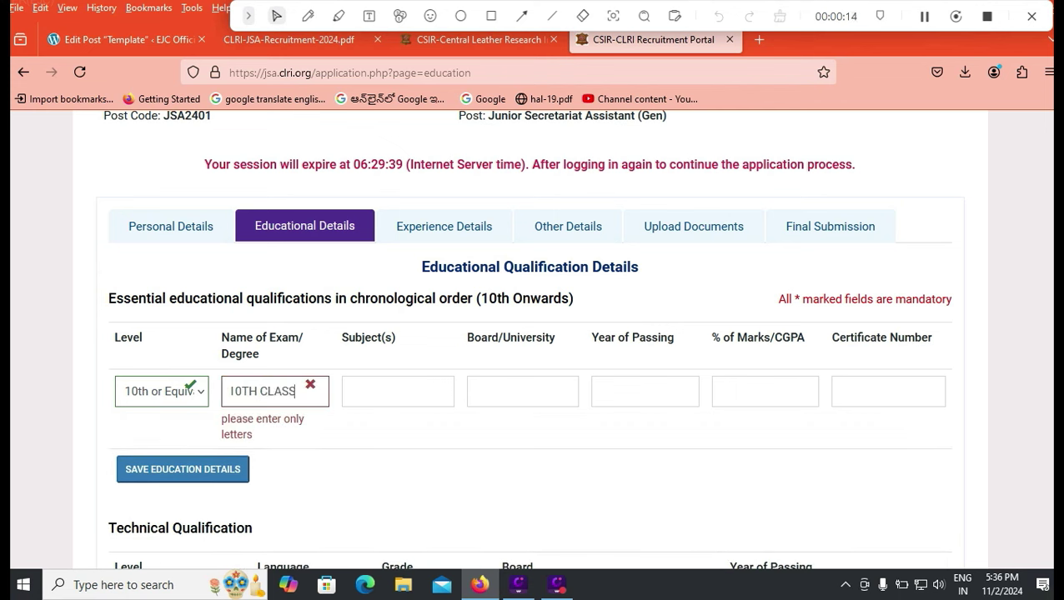
key(Tab)
text(GN)
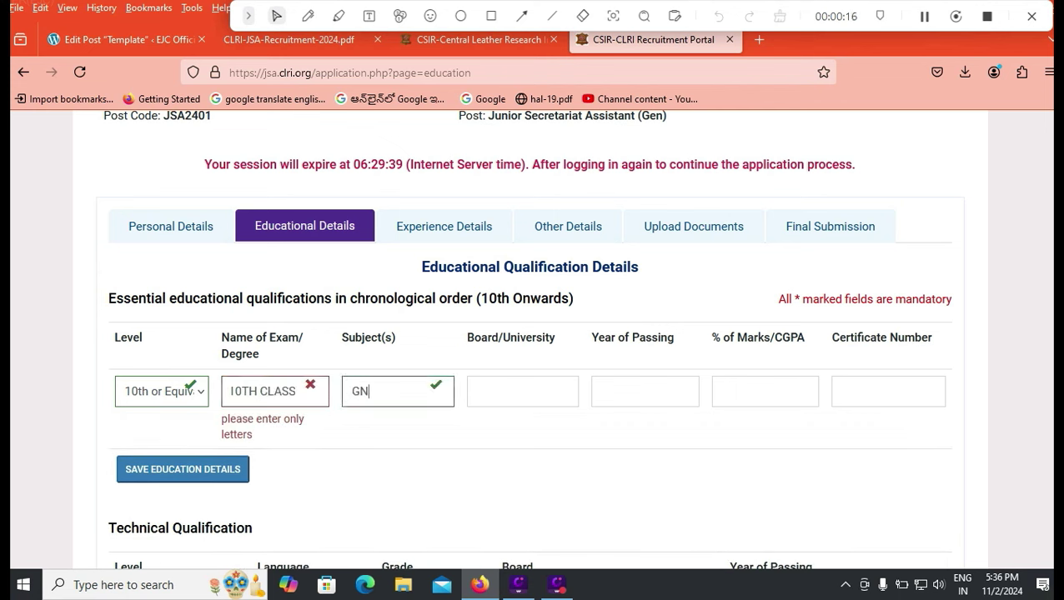
key(BackSpace)
text(ENERAL)
- Enter board CBSE, year 2015, 80.00 marks and the certificate number; set level to 12th or Equivalent
key(Tab)
text(CBSE)
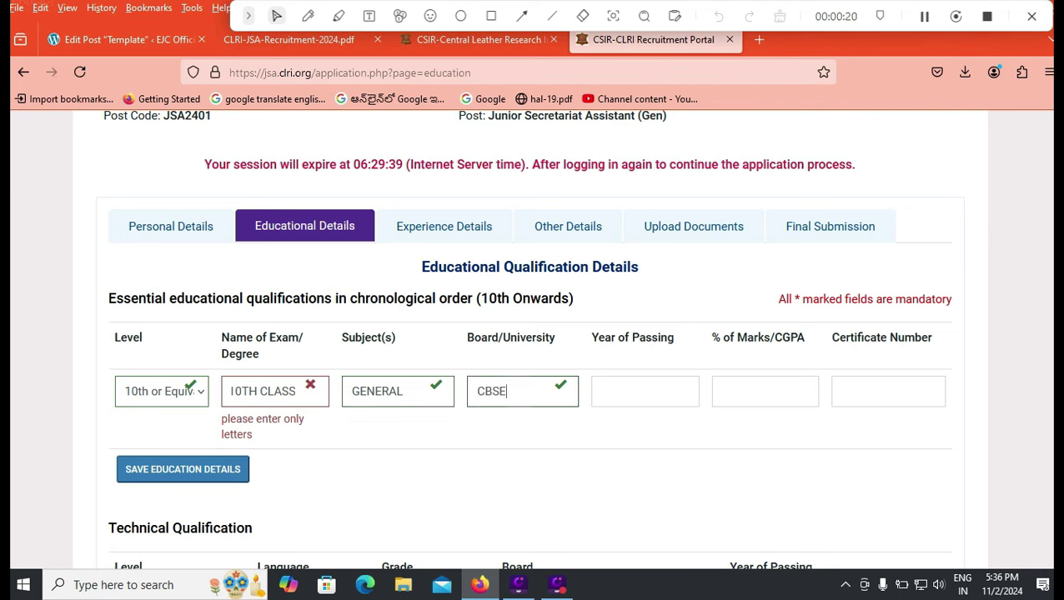
key(Tab)
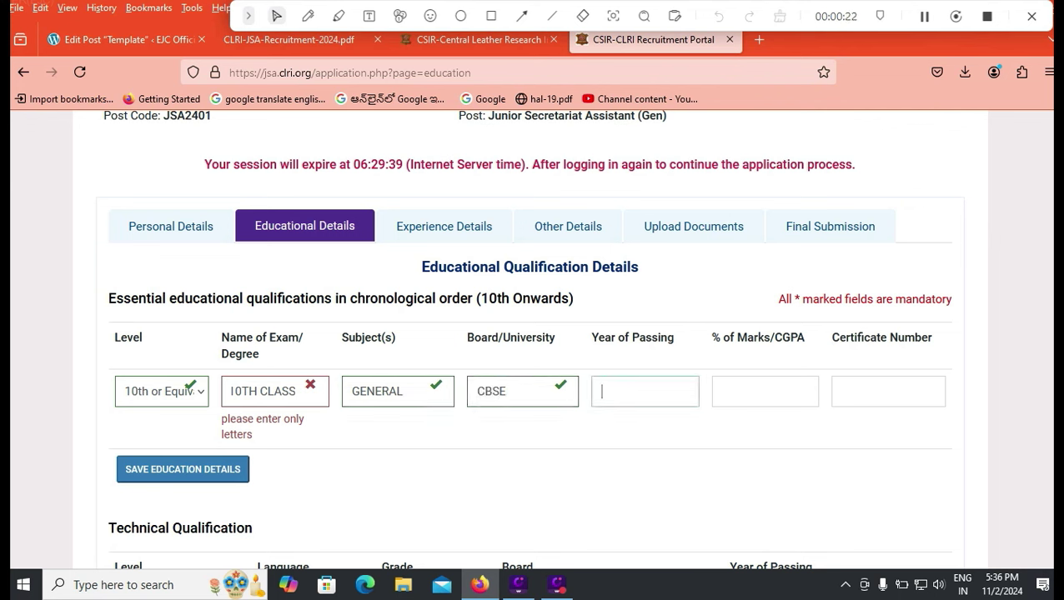
text(20)
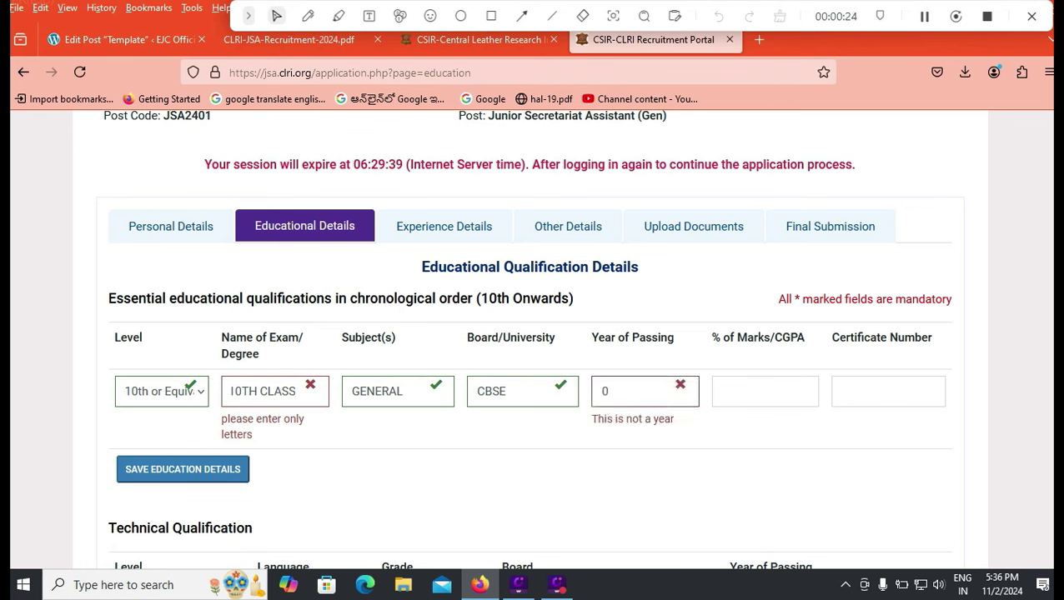
text(15)
key(Tab)
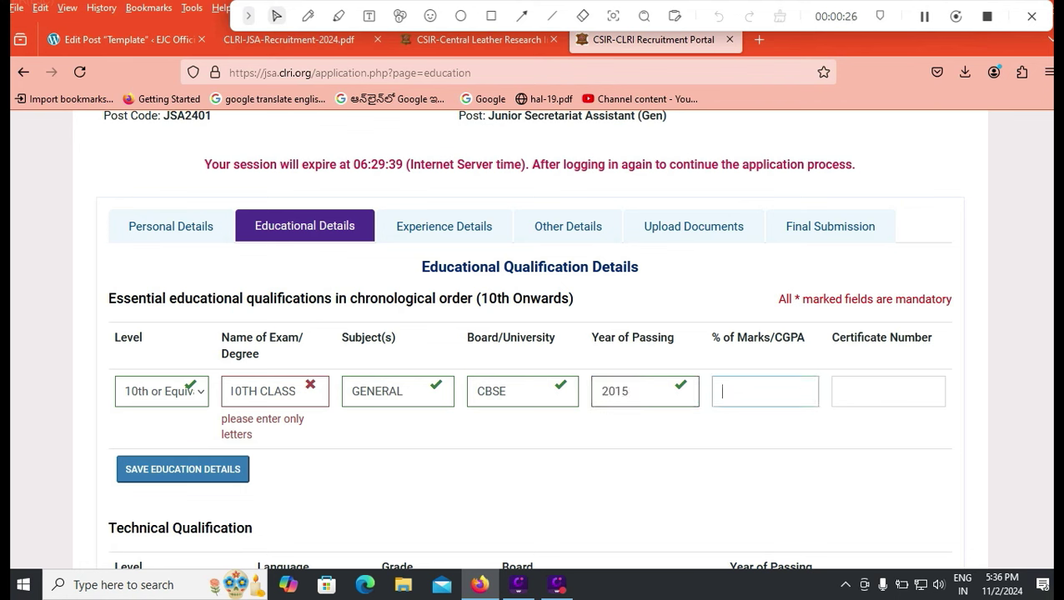
text(8.5)
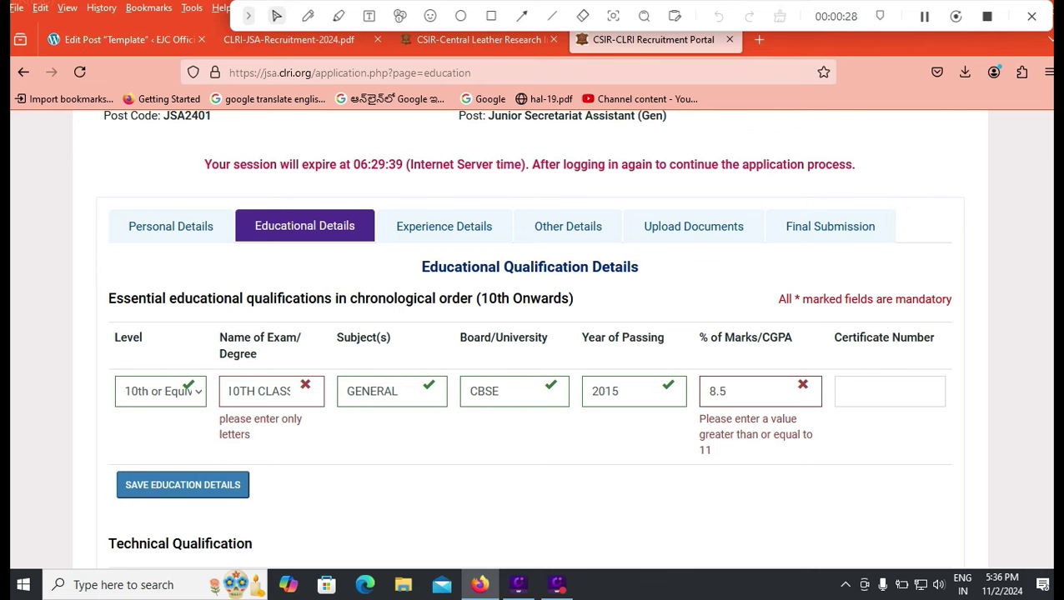
key(BackSpace)
key(BackSpace)
key(BackSpace)
text(80.00)
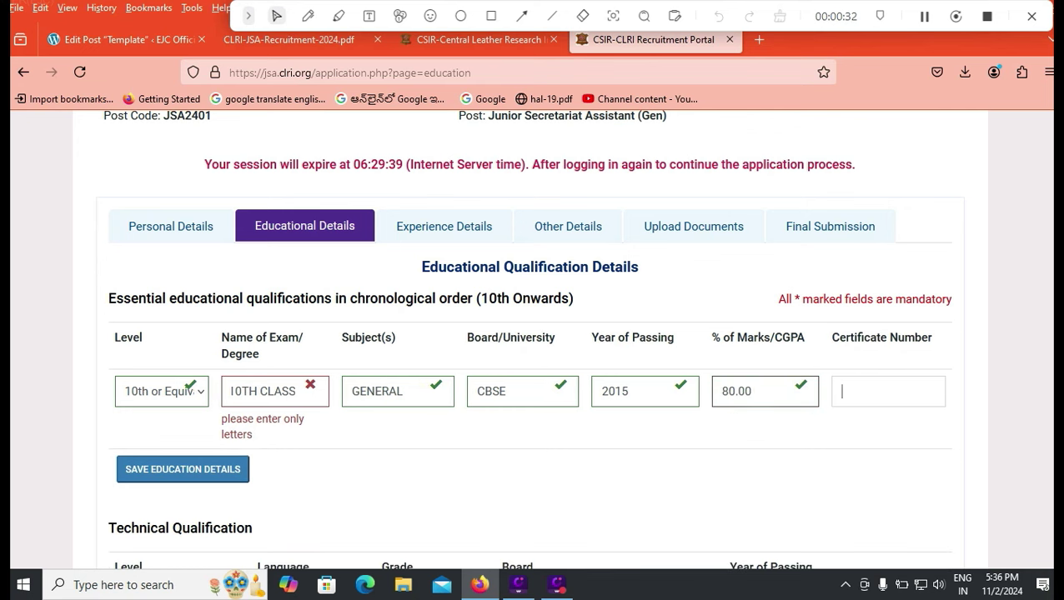
click(883, 391)
text(12346)
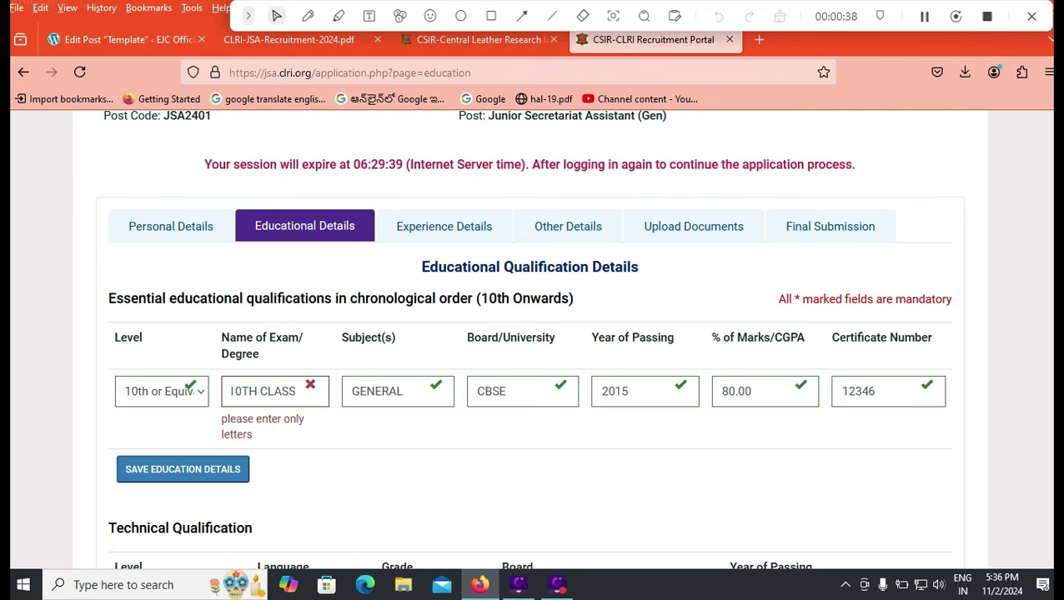
scroll(531, 334, down, 3)
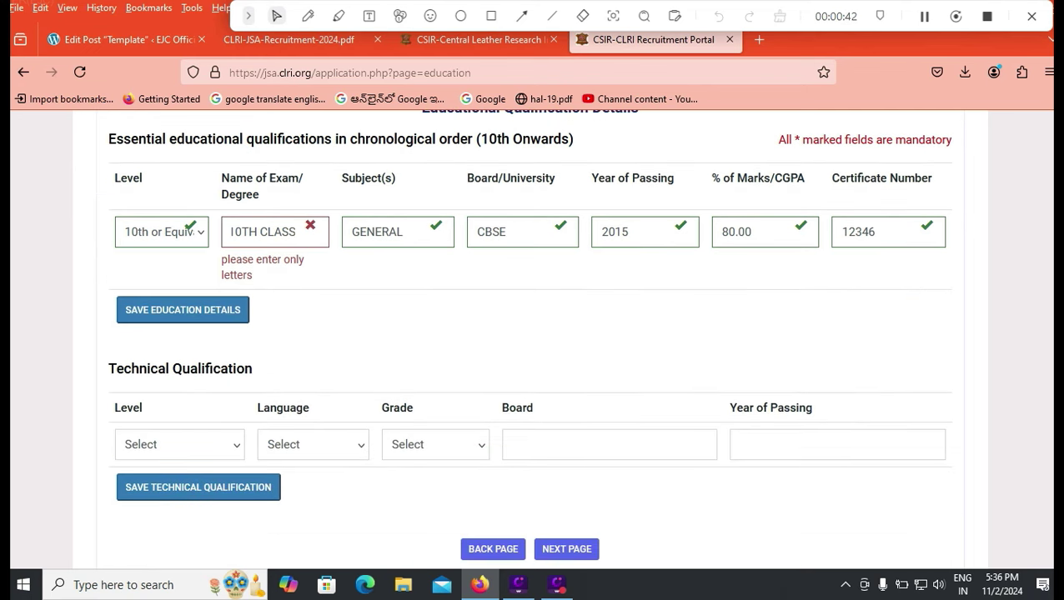
click(162, 232)
click(167, 306)
- Save the first row, then begin a 12th or Equivalent entry with exam name INTERMEDIATE
key(Return)
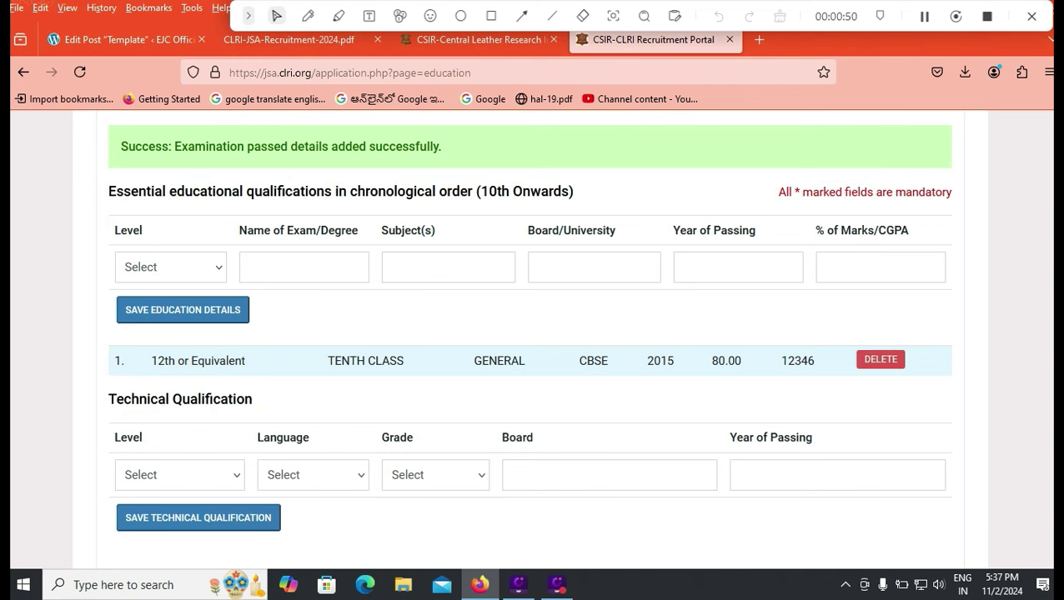
scroll(529, 333, up, 2)
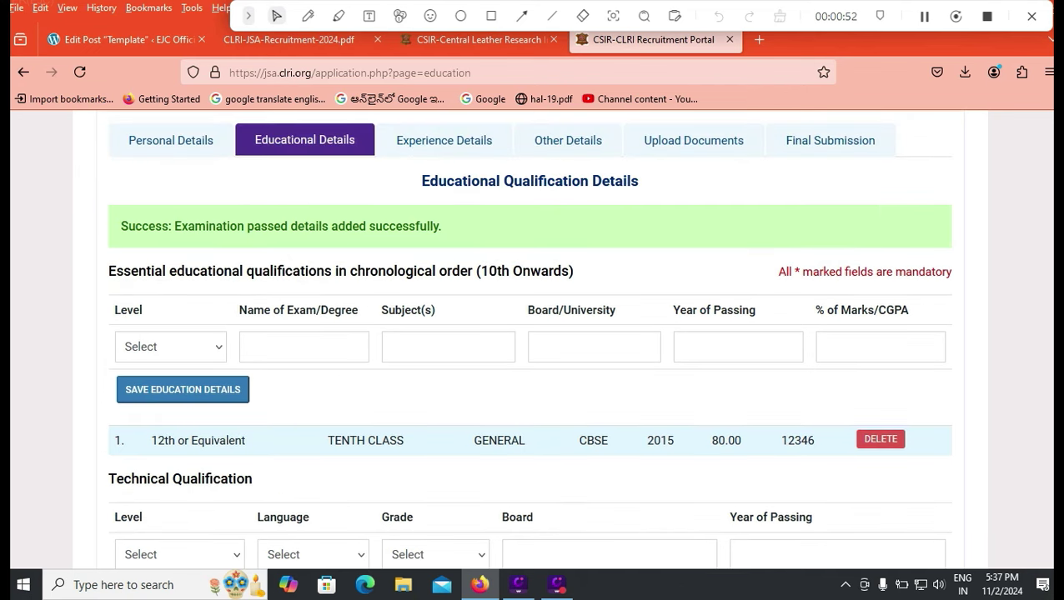
drag(341, 440, 365, 440)
click(170, 347)
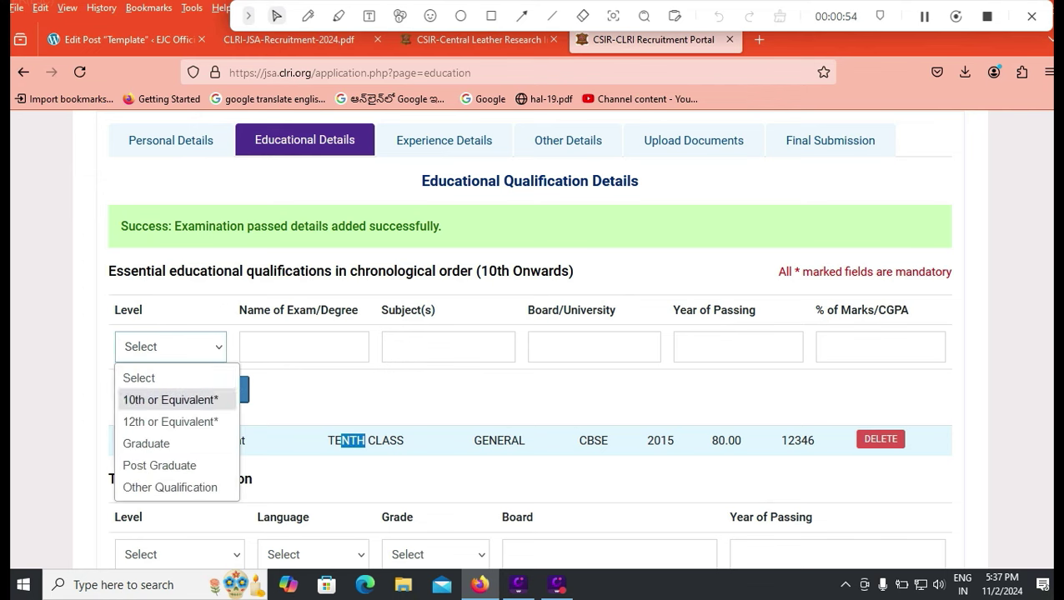
click(170, 422)
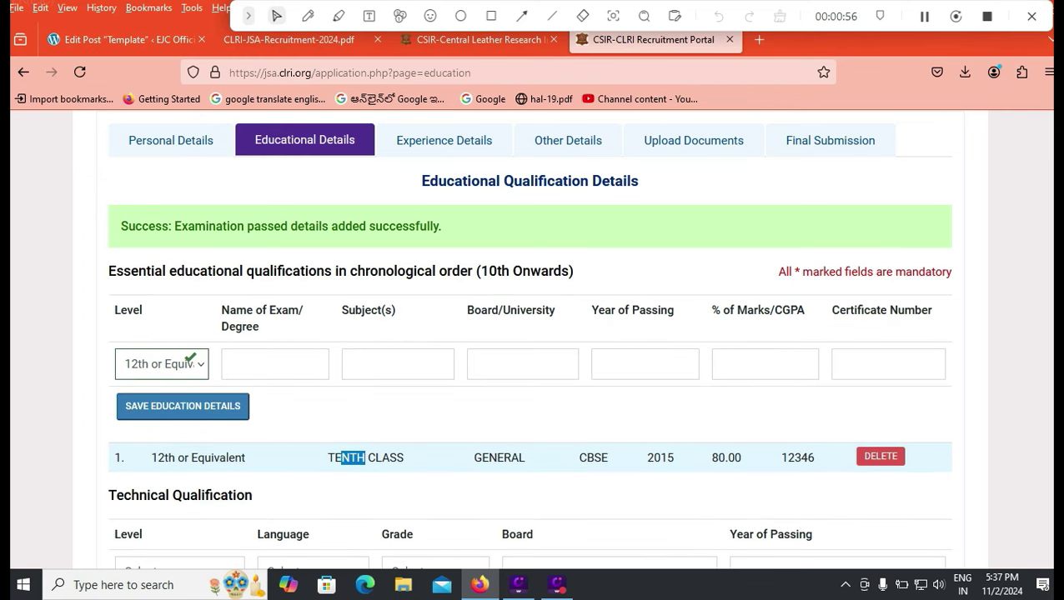
click(275, 364)
text(ITE)
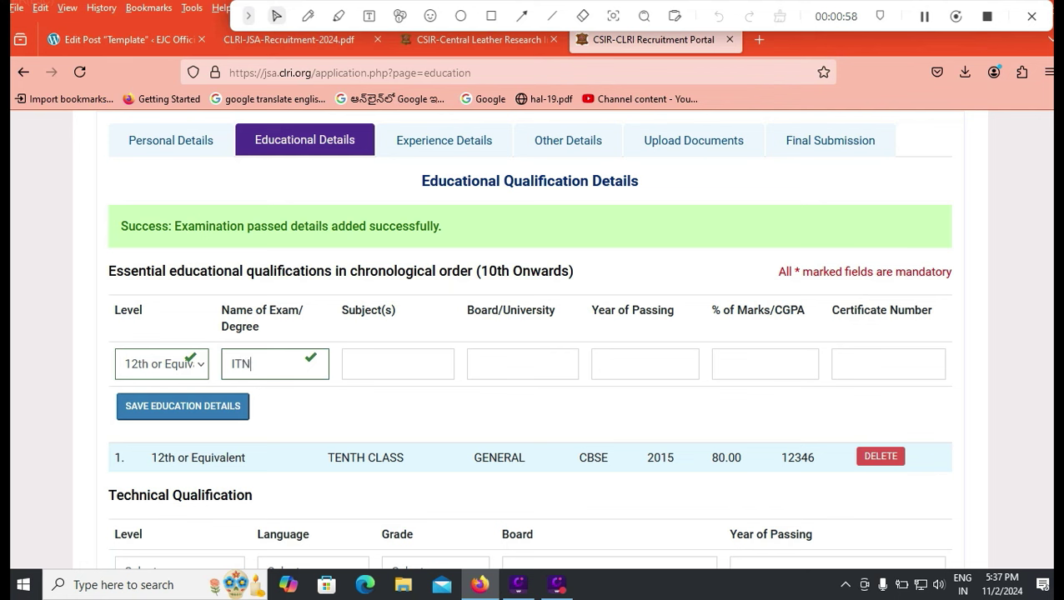
key(BackSpace)
key(BackSpace)
text(NTERMEDIATE)
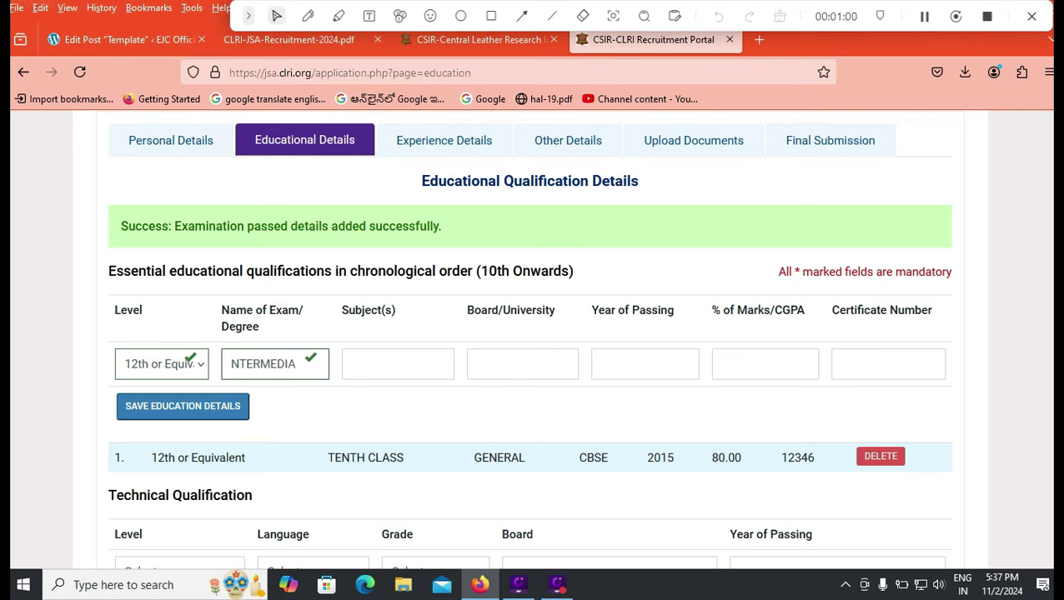
- Fill subjects MATHS PHYSICS CHEMISTRY, board APBIE, year 2018, 75.00 marks and certificate number, then save
key(Tab)
text(MATHS)
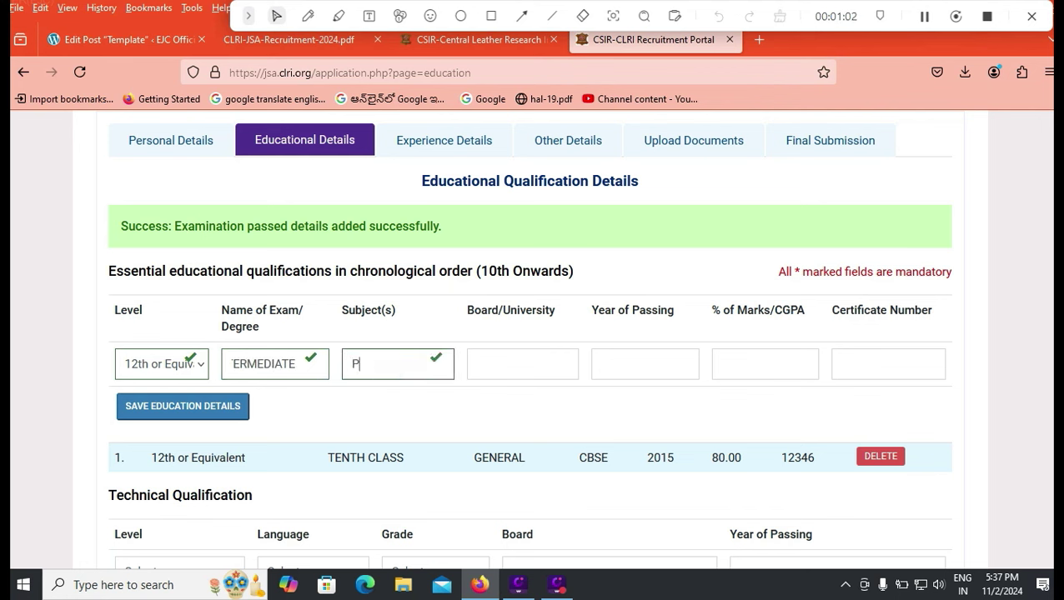
text( PHYSICS)
text( CHE)
text(MISTRY)
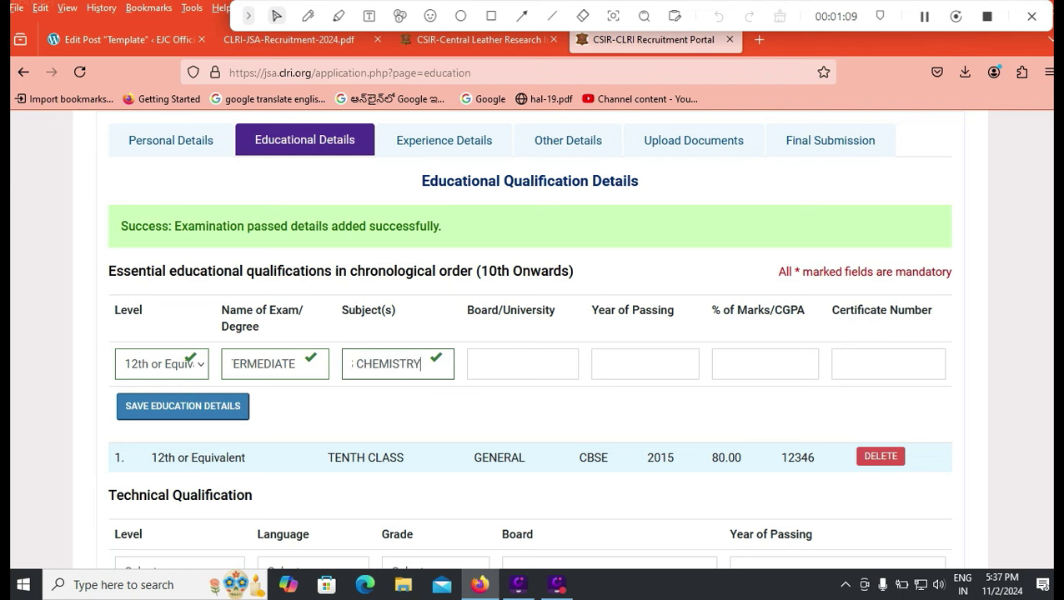
key(Tab)
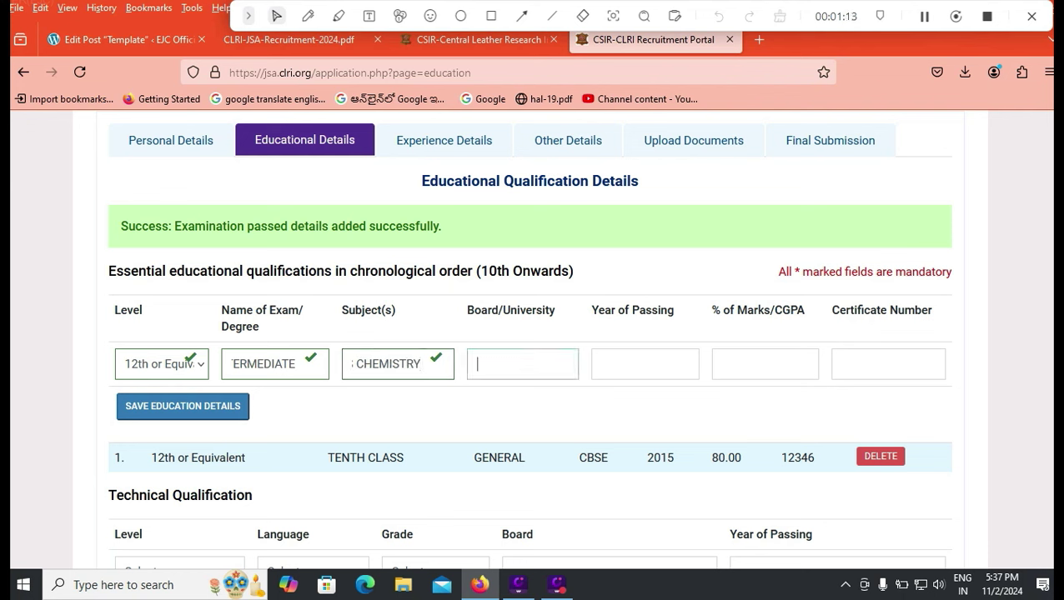
text(APBIE)
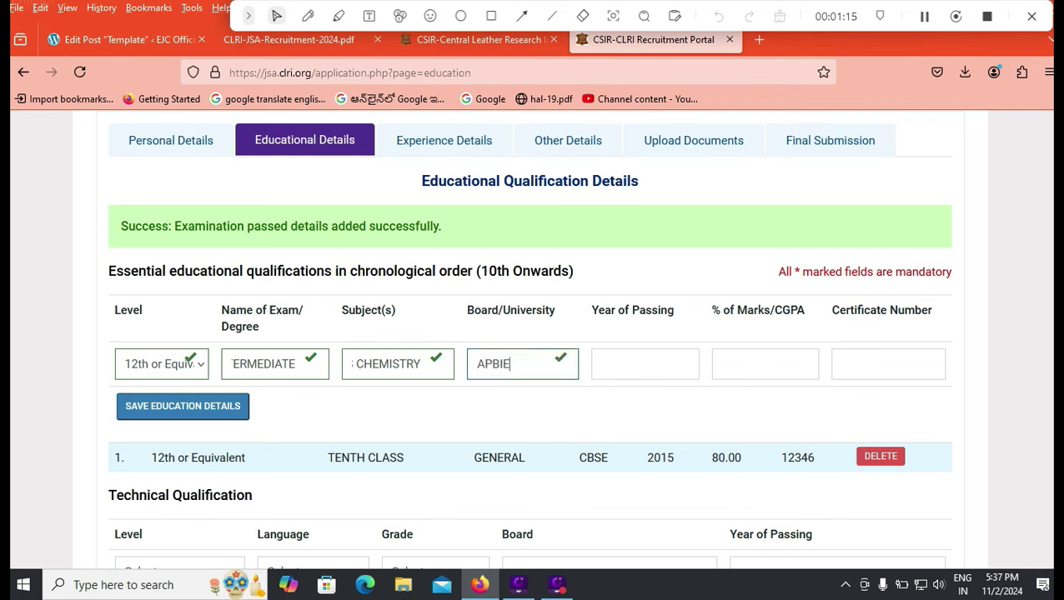
key(Tab)
text(2018)
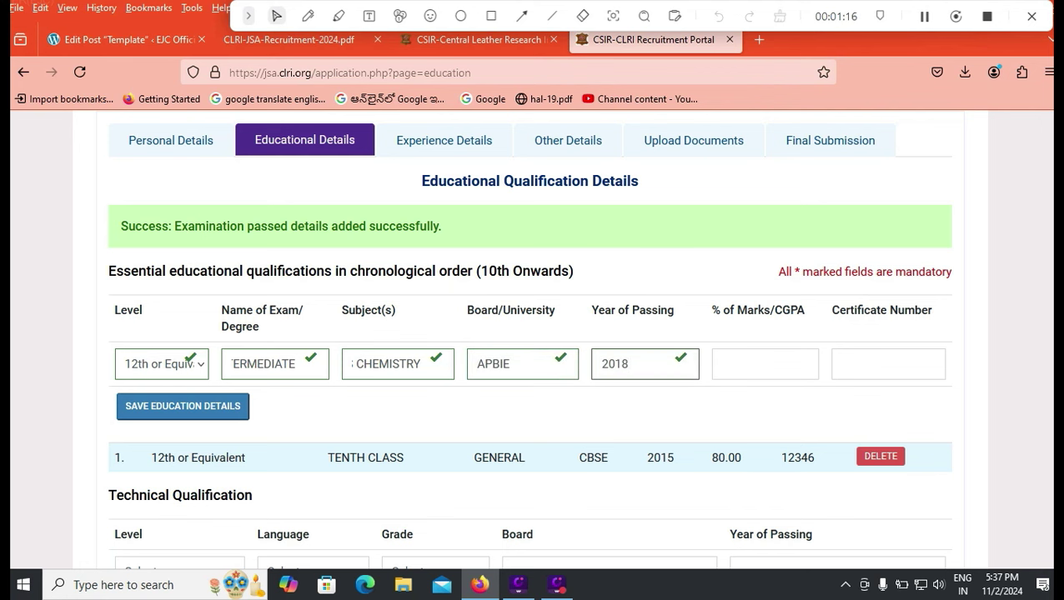
key(Tab)
text(75.00)
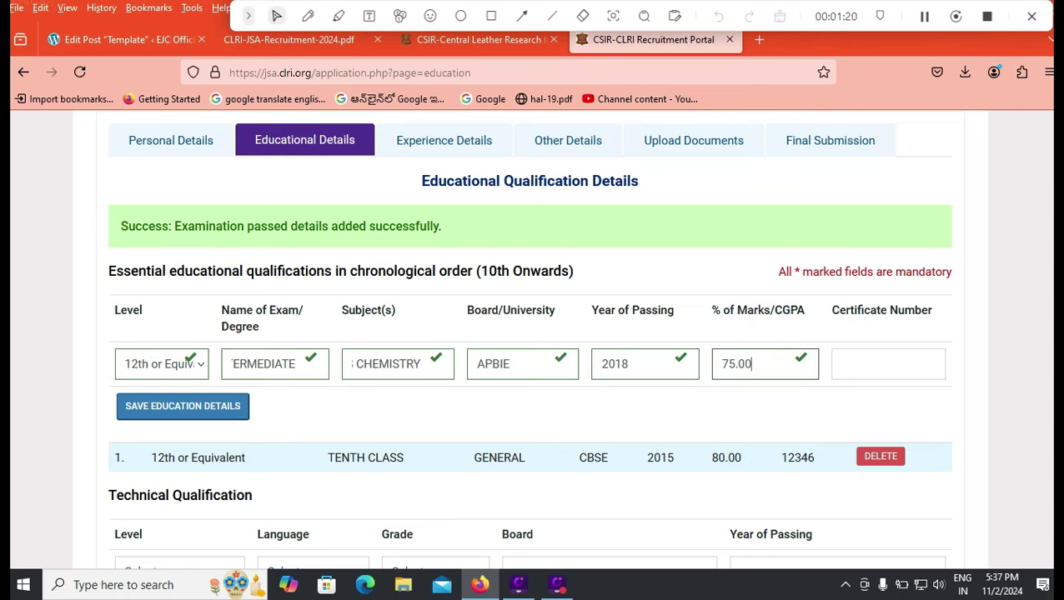
key(Tab)
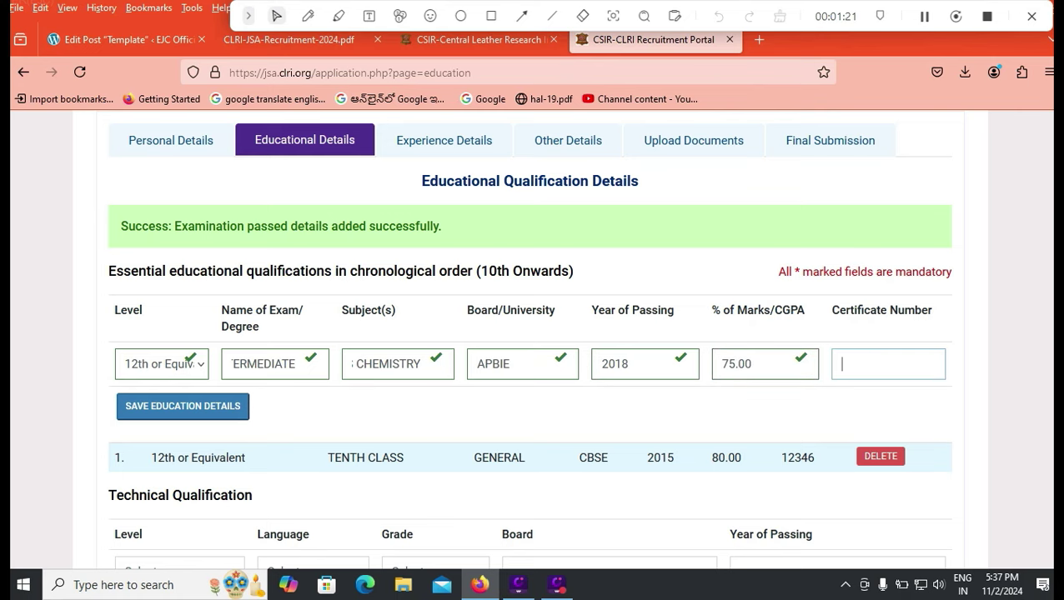
text(54121)
scroll(183, 334, down, 2)
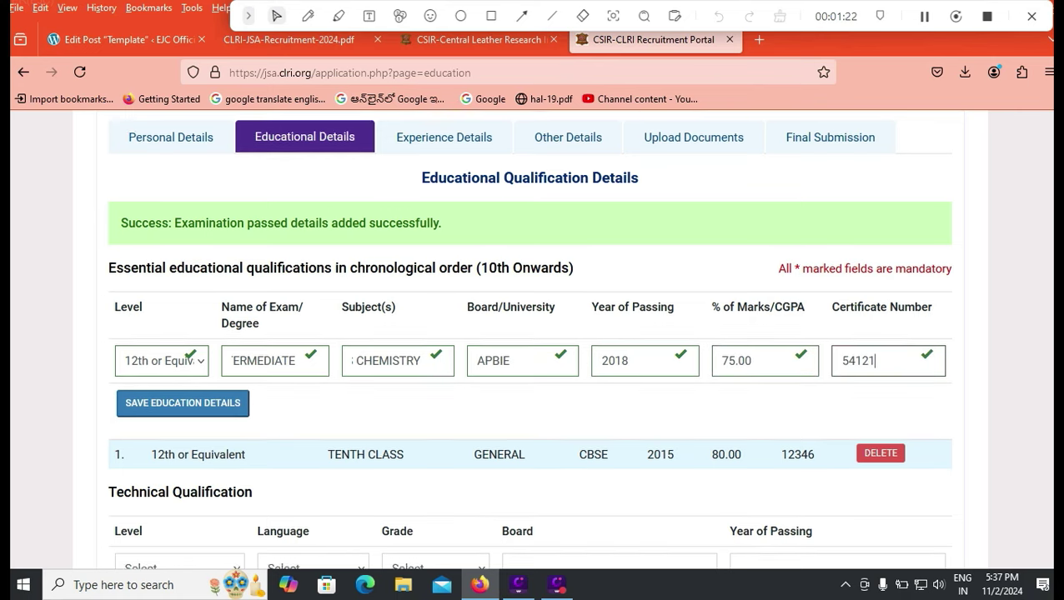
click(183, 326)
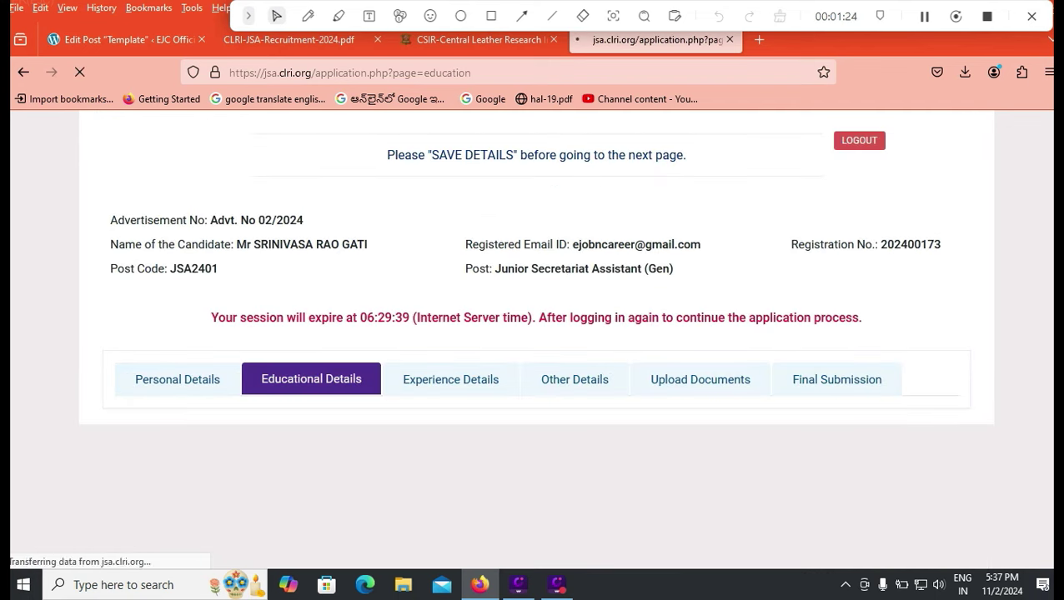
- Review the '12th already updated' error and dismiss the Level dropdown unchanged
scroll(531, 334, down, 3)
scroll(530, 333, down, 2)
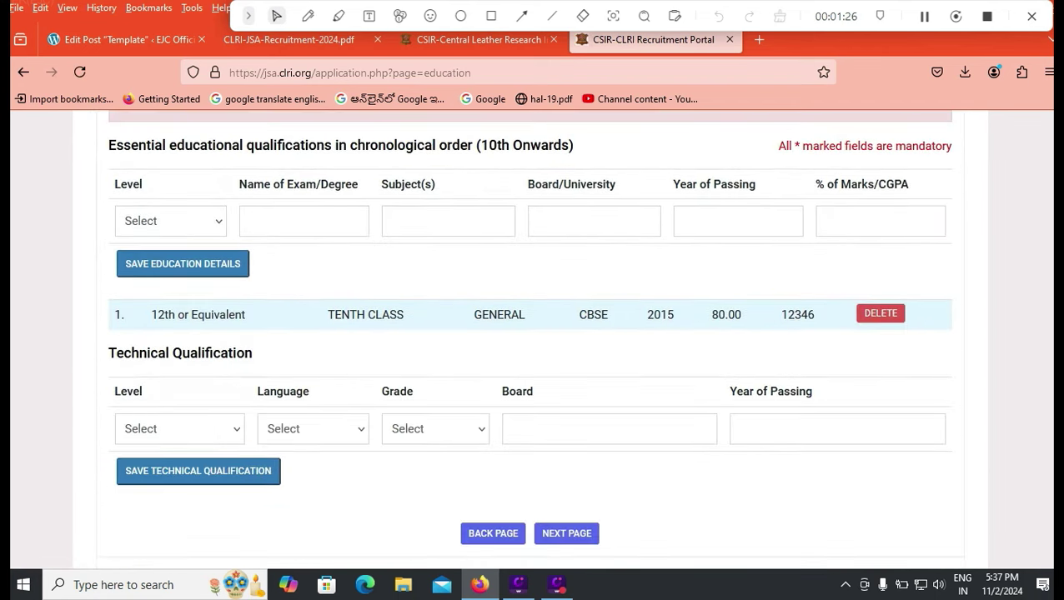
scroll(530, 334, up, 3)
scroll(530, 333, up, 1)
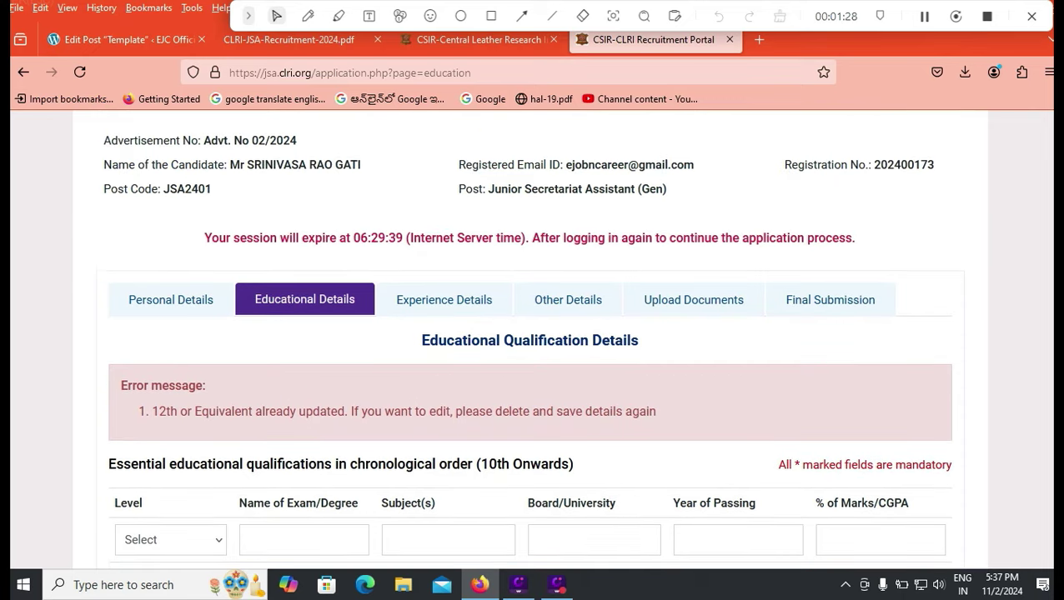
scroll(531, 334, down, 5)
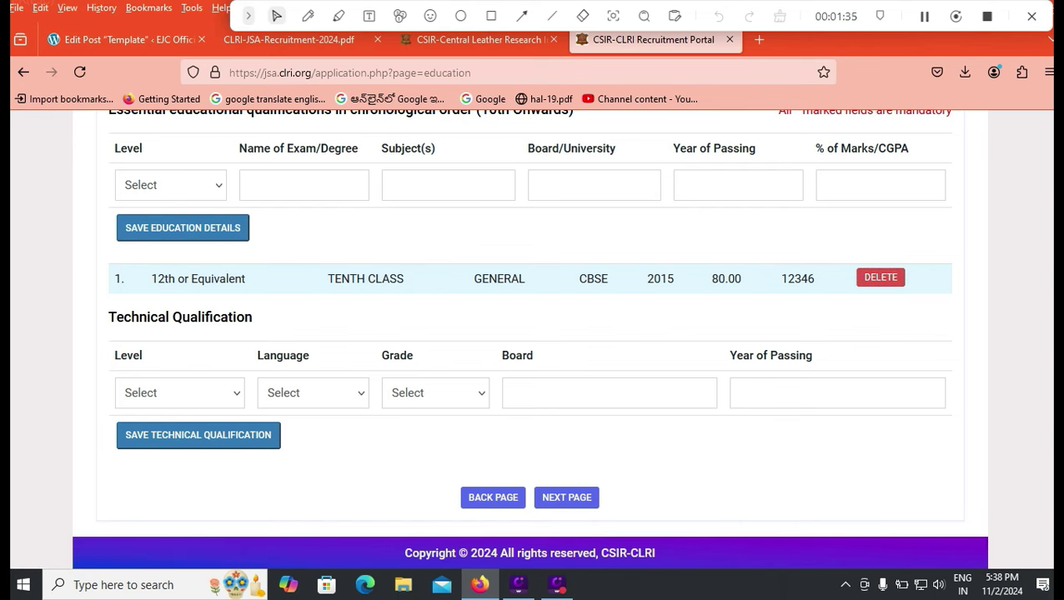
scroll(531, 334, up, 3)
click(170, 344)
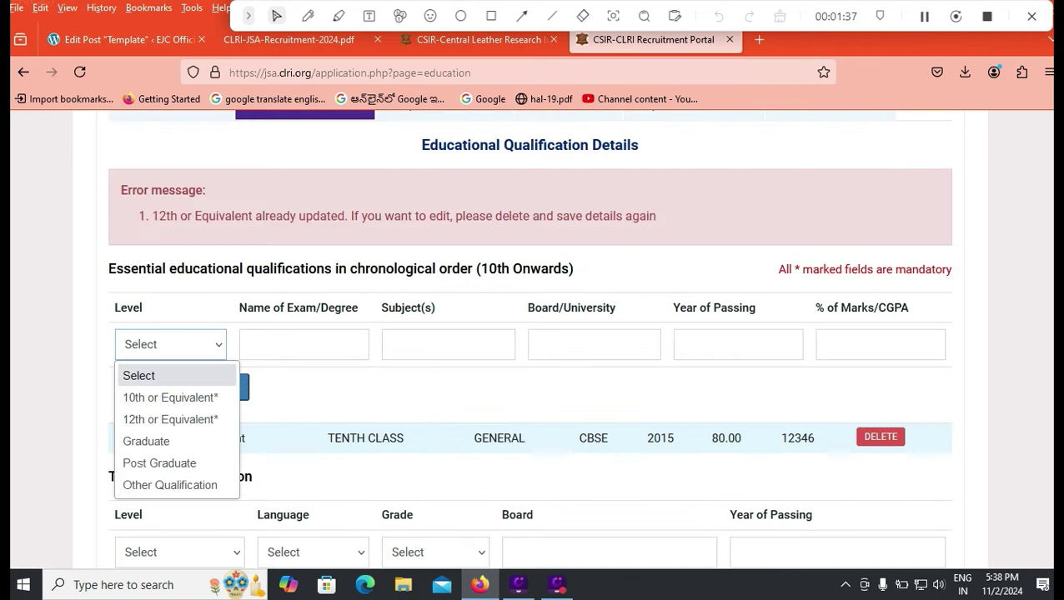
key(Escape)
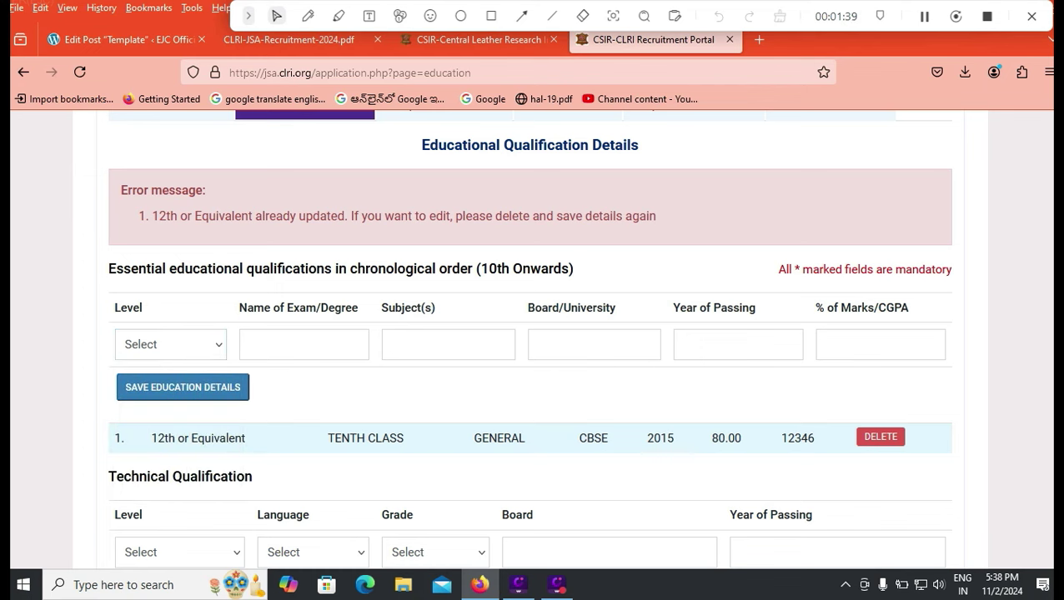
scroll(530, 333, down, 3)
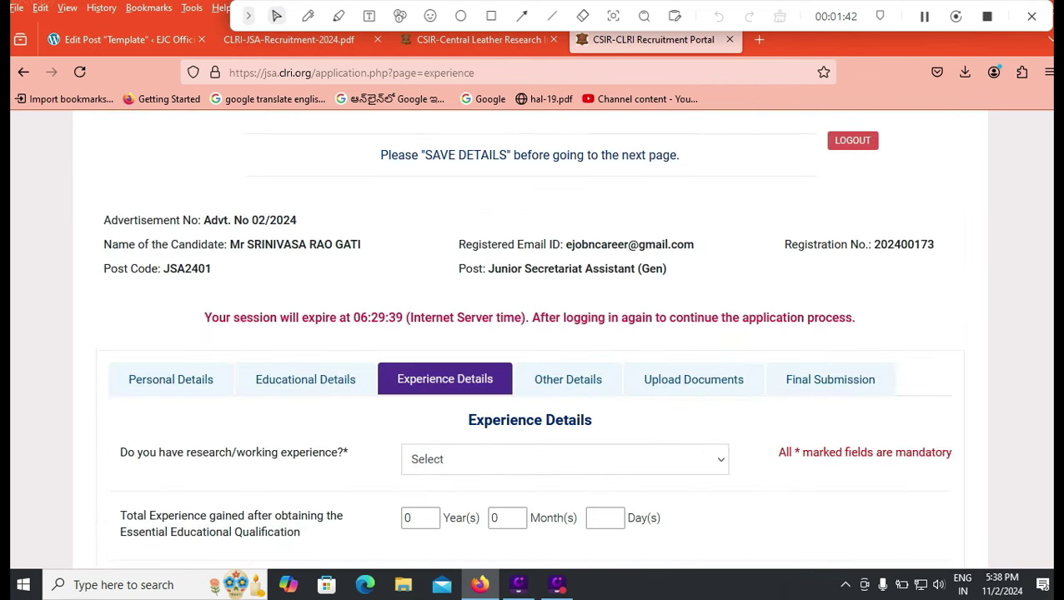
- Set research/working experience to Yes and look over the organization type choices
click(564, 460)
key(Escape)
key(alt+Down)
key(Down)
key(Return)
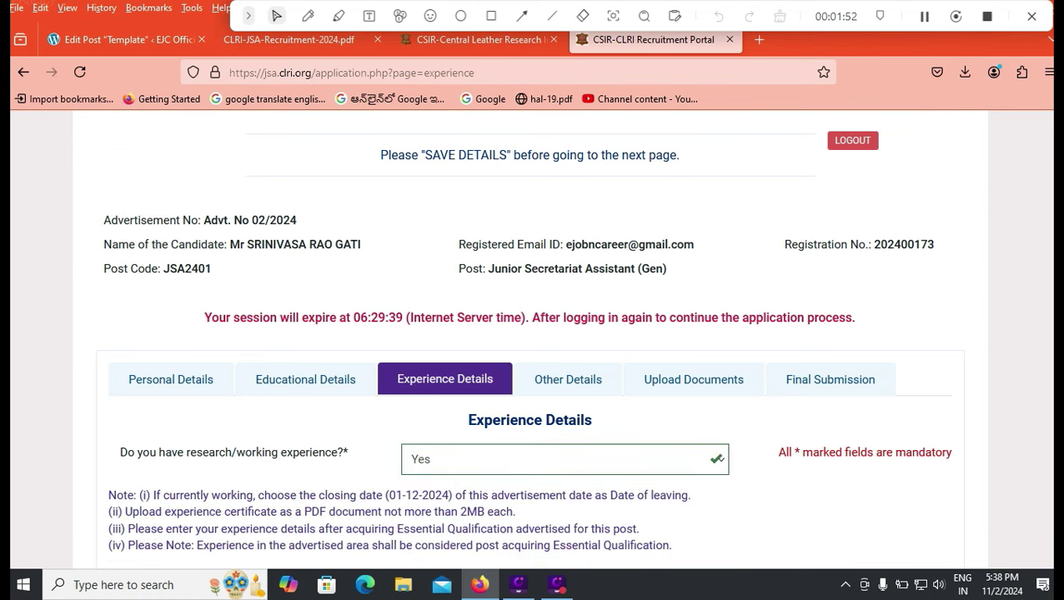
scroll(531, 350, down, 4)
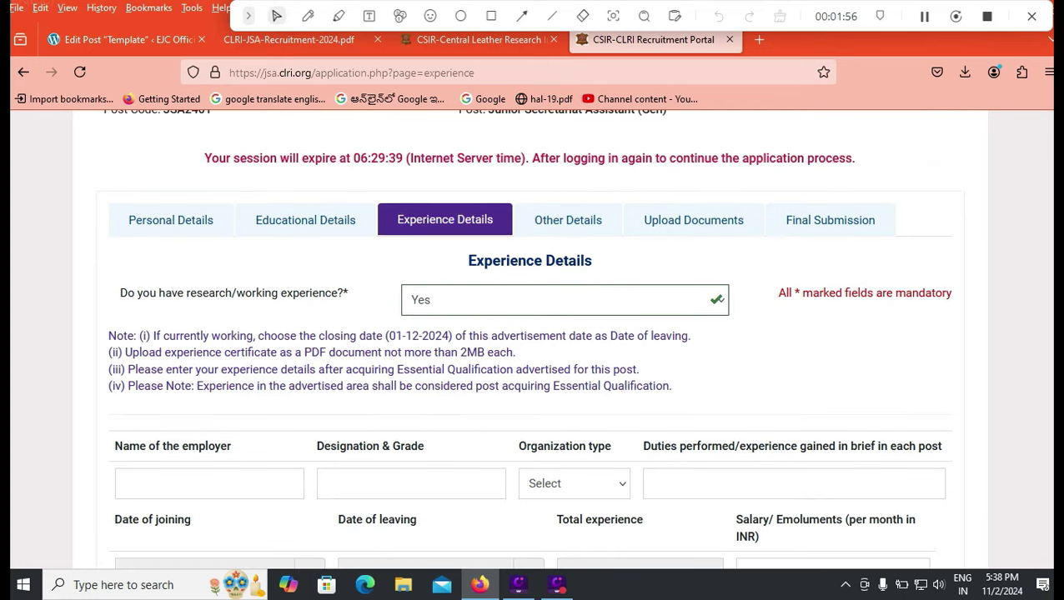
click(574, 484)
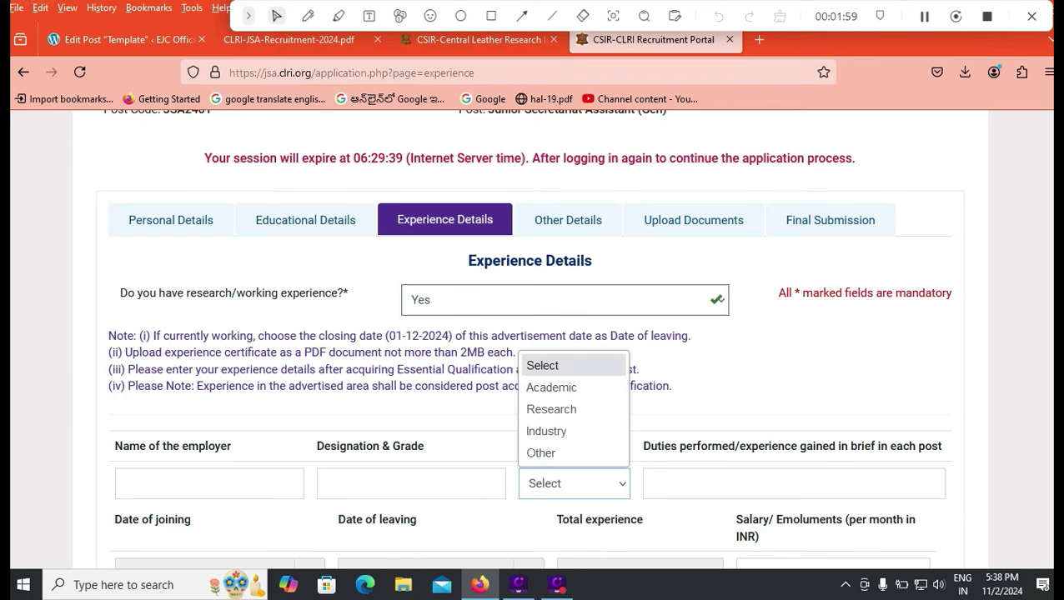
key(Escape)
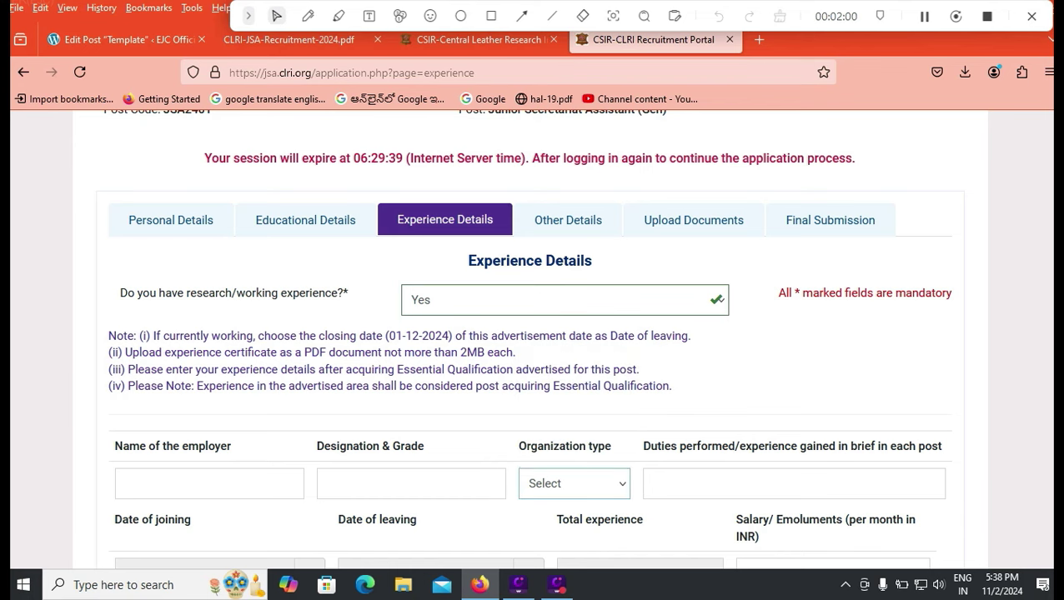
scroll(530, 334, down, 3)
scroll(529, 333, up, 2)
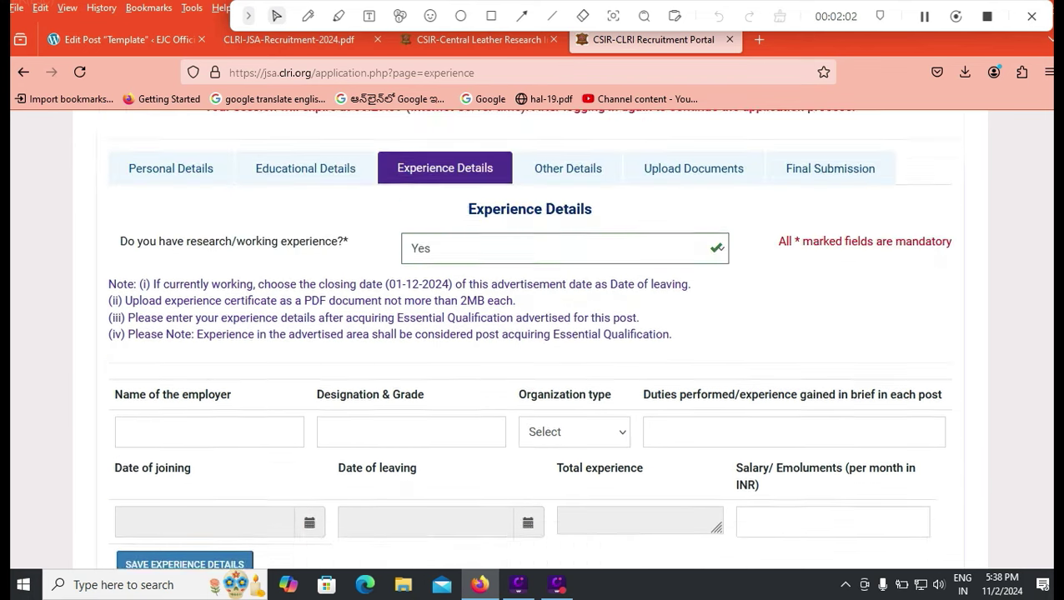
scroll(529, 334, down, 3)
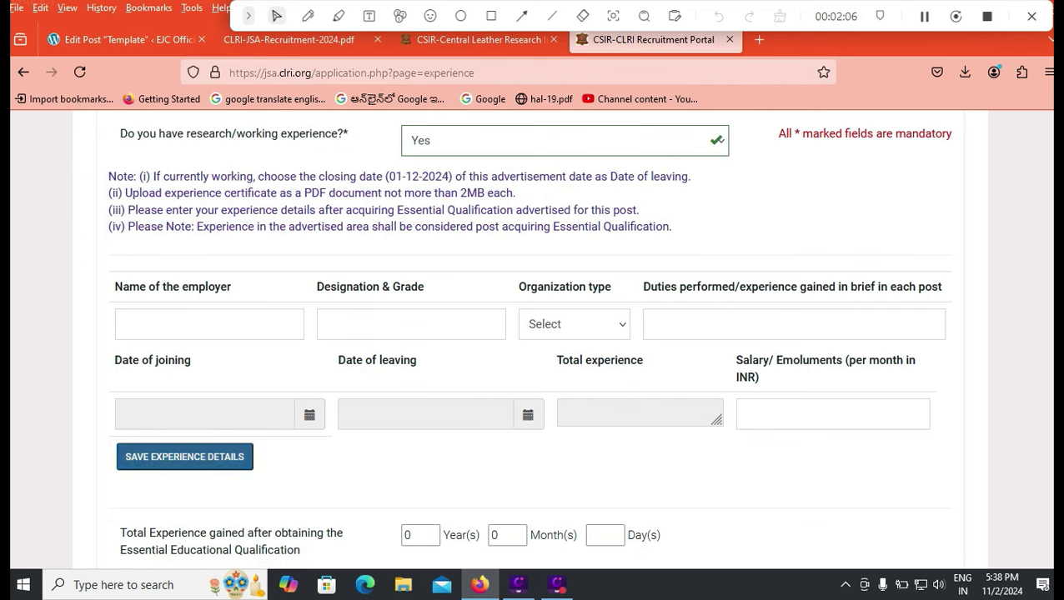
scroll(529, 340, down, 4)
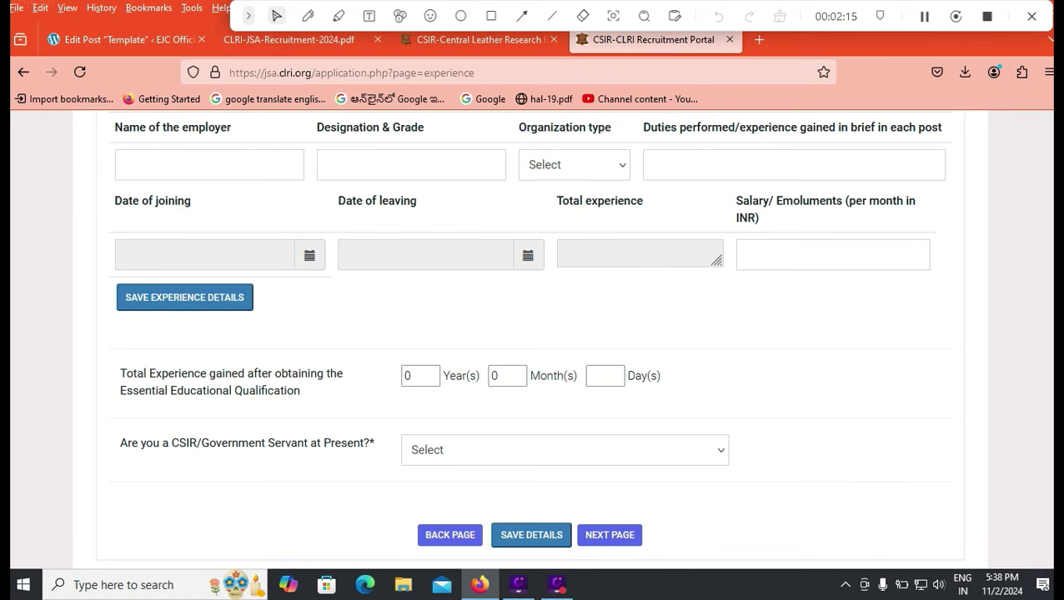
- Answer No to being a CSIR/Government Servant and change research/working experience to No
click(565, 451)
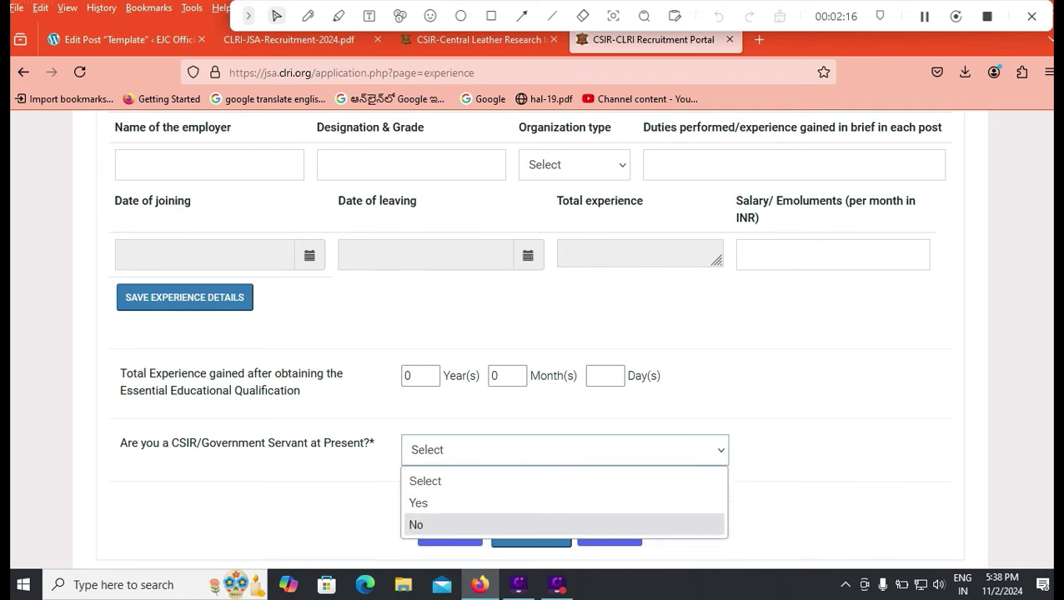
click(501, 523)
scroll(531, 333, up, 3)
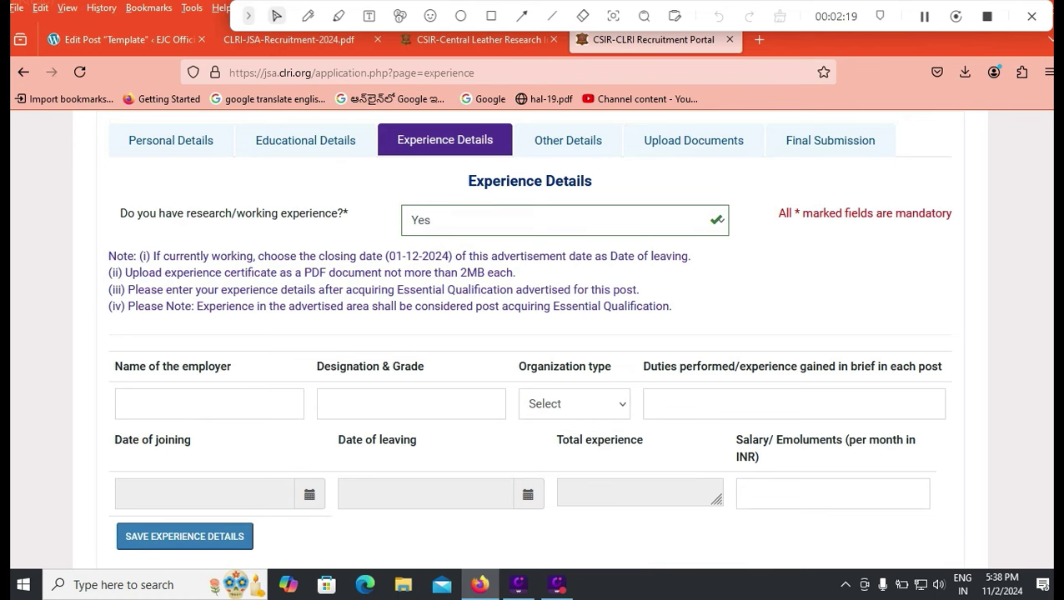
click(564, 220)
click(423, 295)
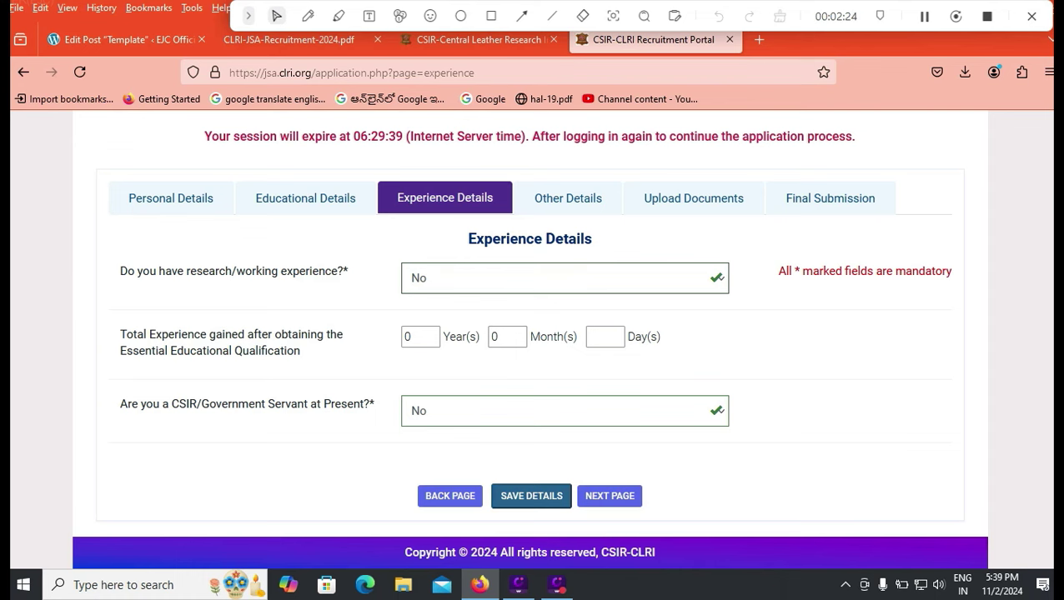
- Search the advertisement PDF for '100' to read the fee exemptions, then return to Other Details
click(531, 496)
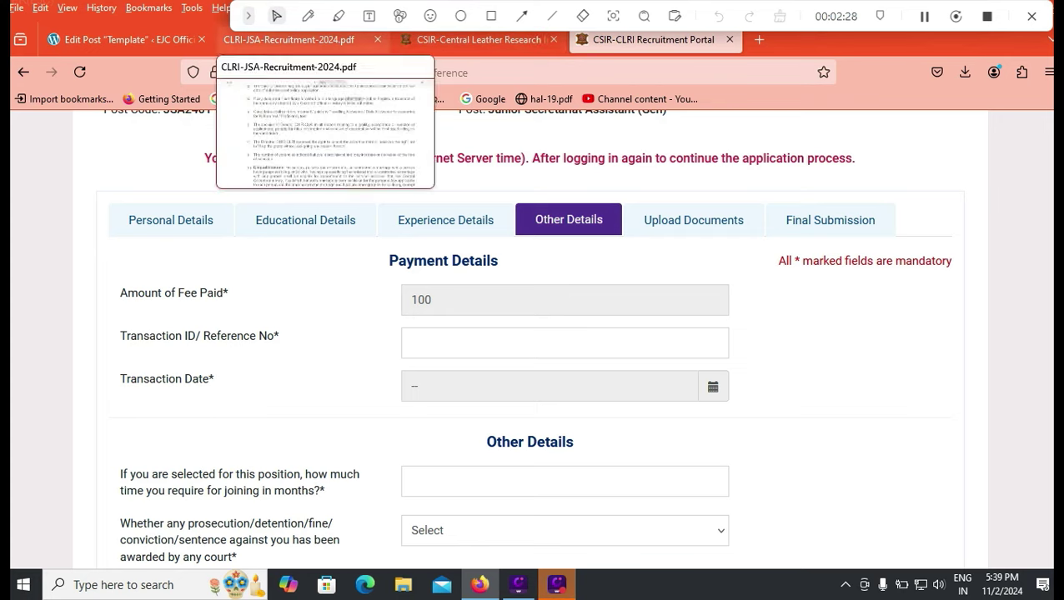
click(288, 39)
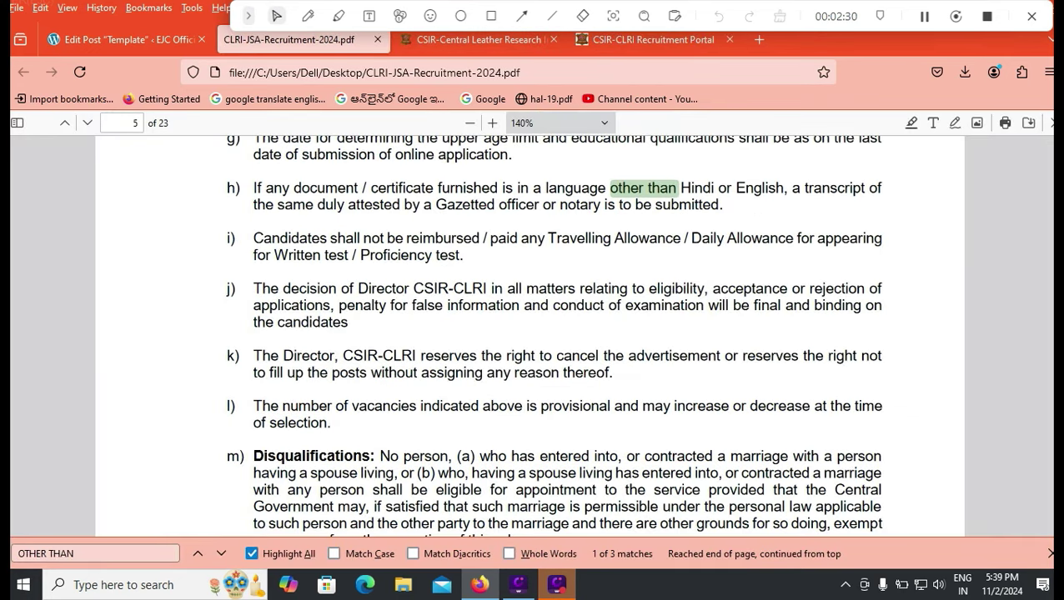
key(ctrl+f)
text(100)
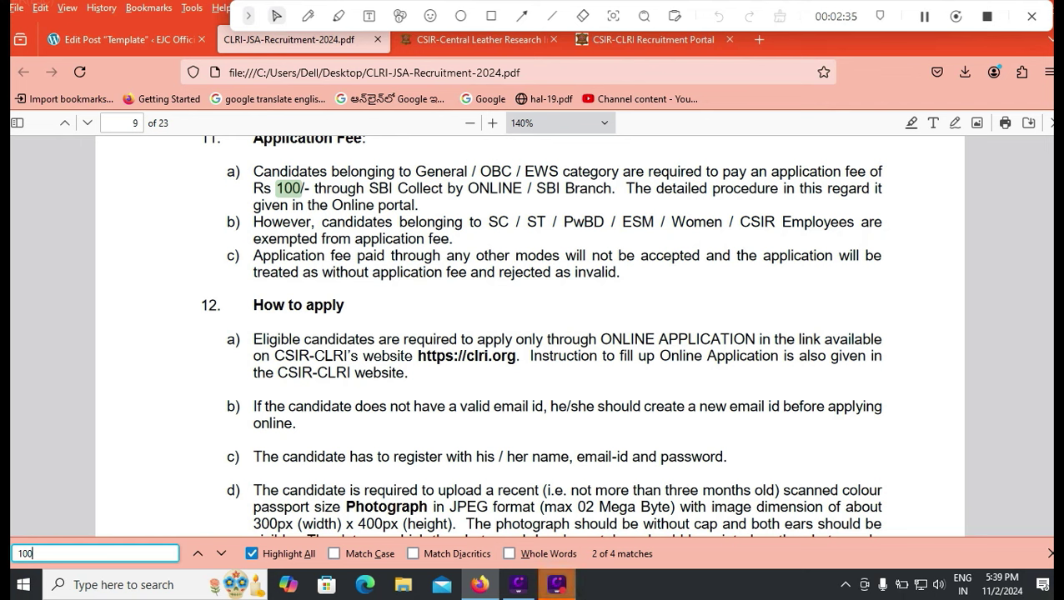
drag(488, 222, 776, 222)
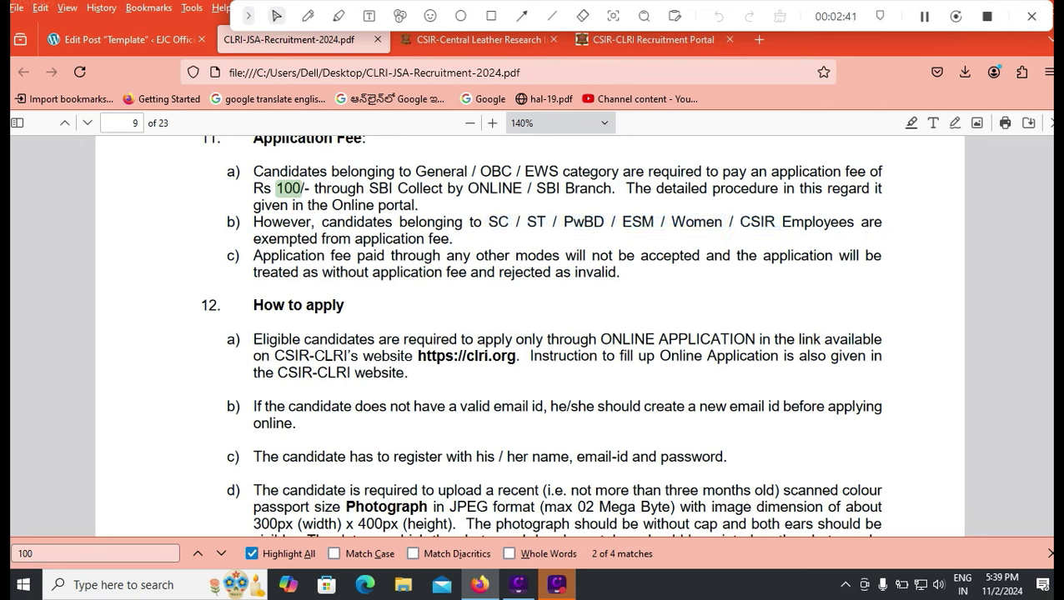
click(653, 39)
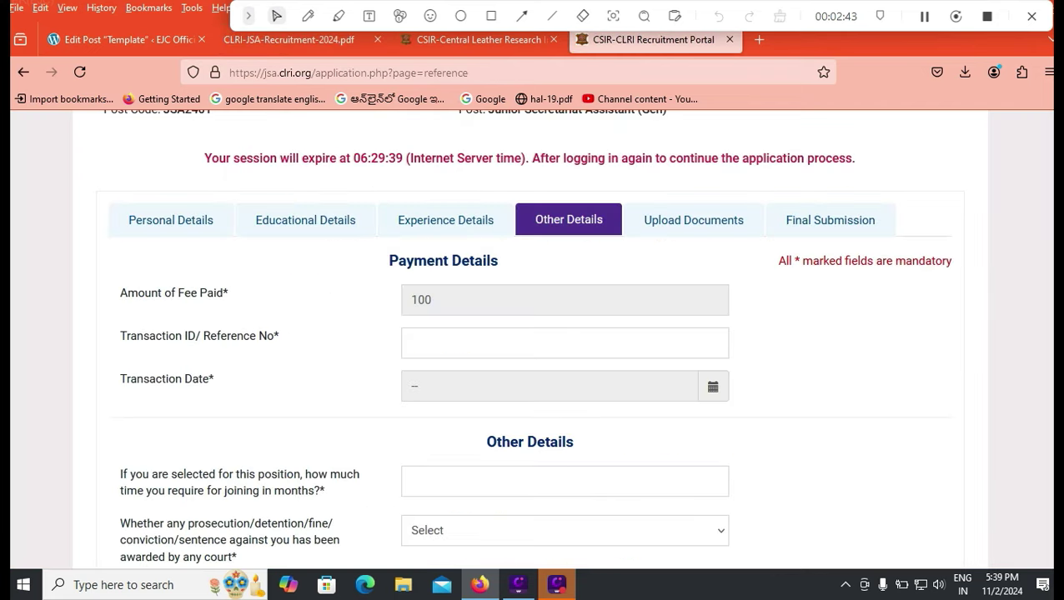
- Enter 2 months as joining time and answer No to the prosecution and bond obligation questions
scroll(534, 333, down, 2)
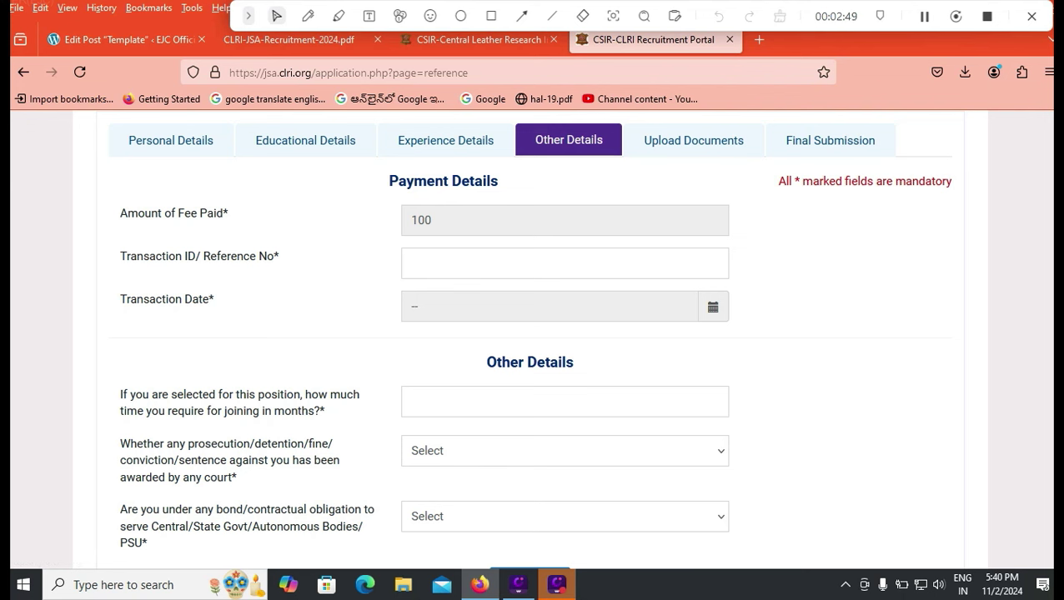
click(412, 263)
scroll(530, 334, down, 2)
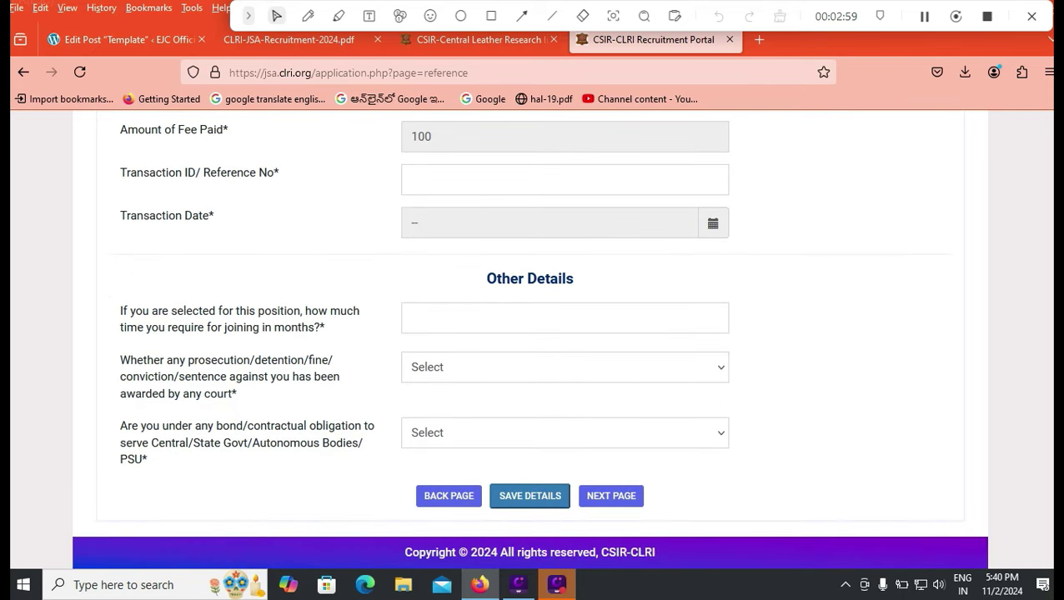
click(411, 318)
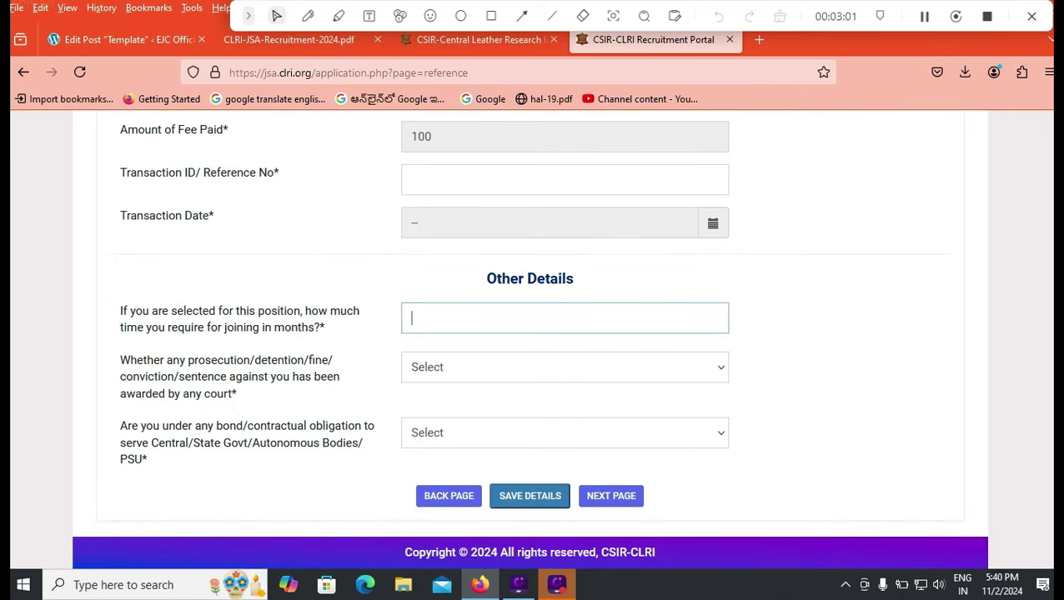
text(2)
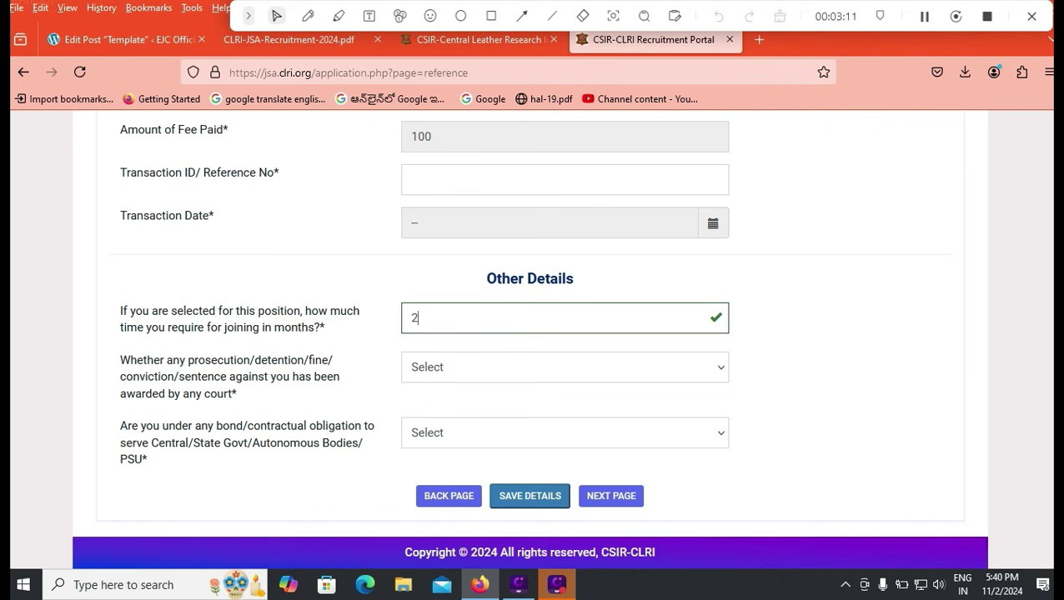
click(717, 367)
click(567, 442)
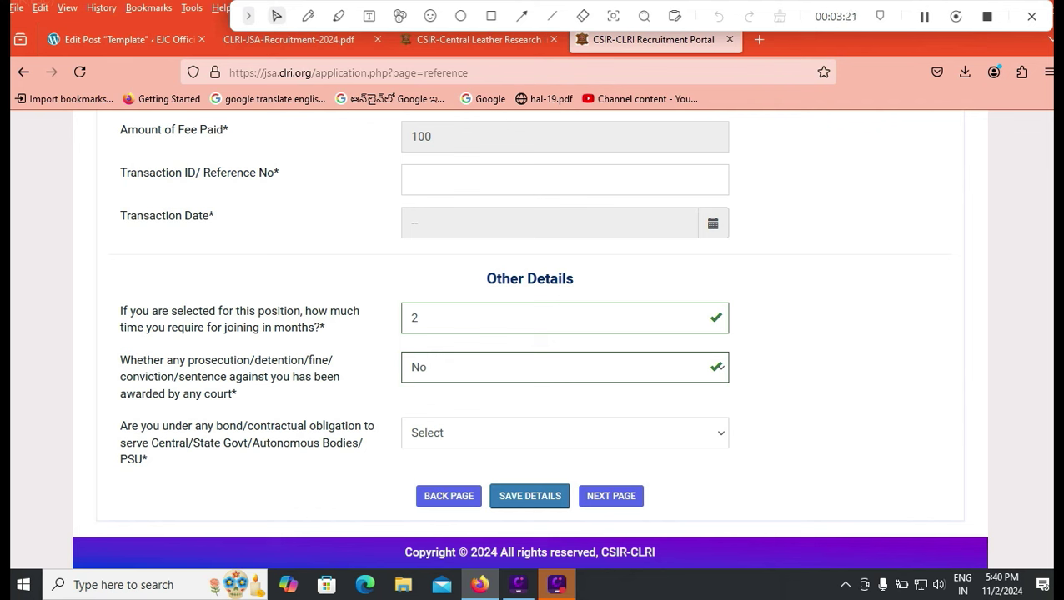
click(564, 433)
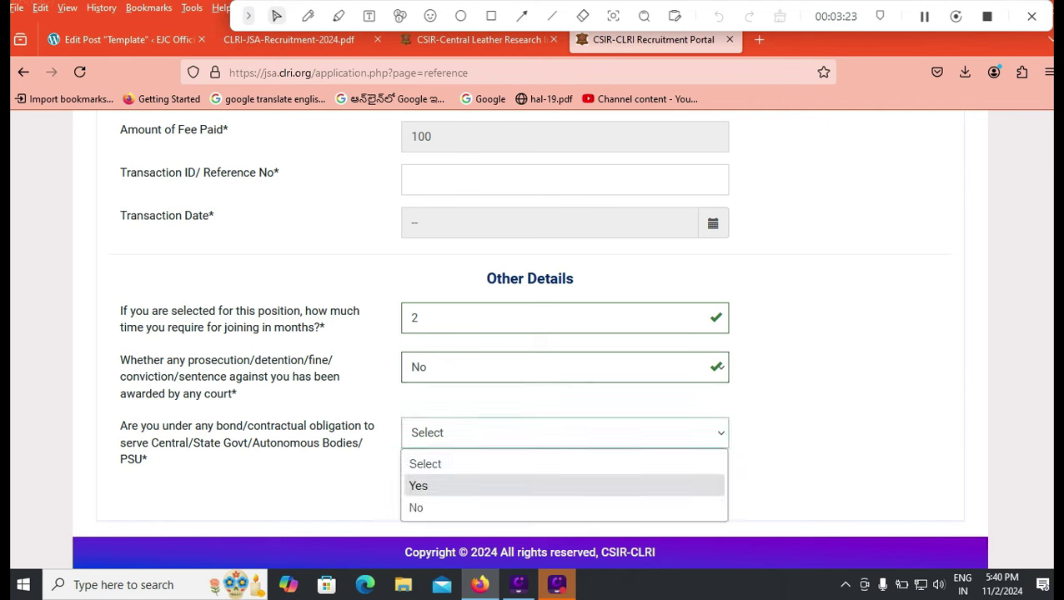
key(Down)
key(Return)
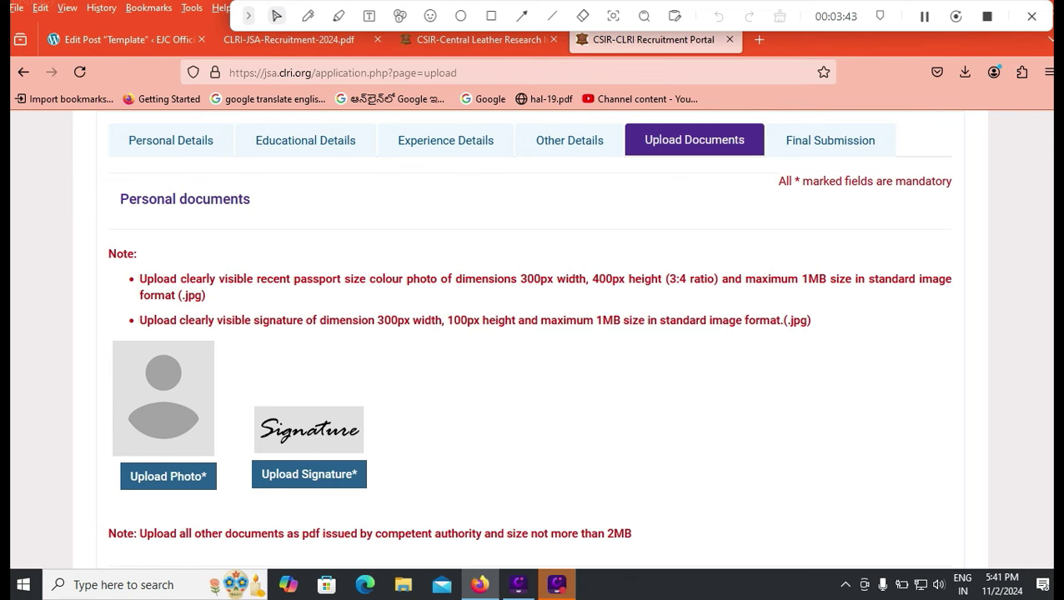
- Scroll through the Upload Documents requirements down to the mark statement and challan rows
scroll(532, 334, down, 1)
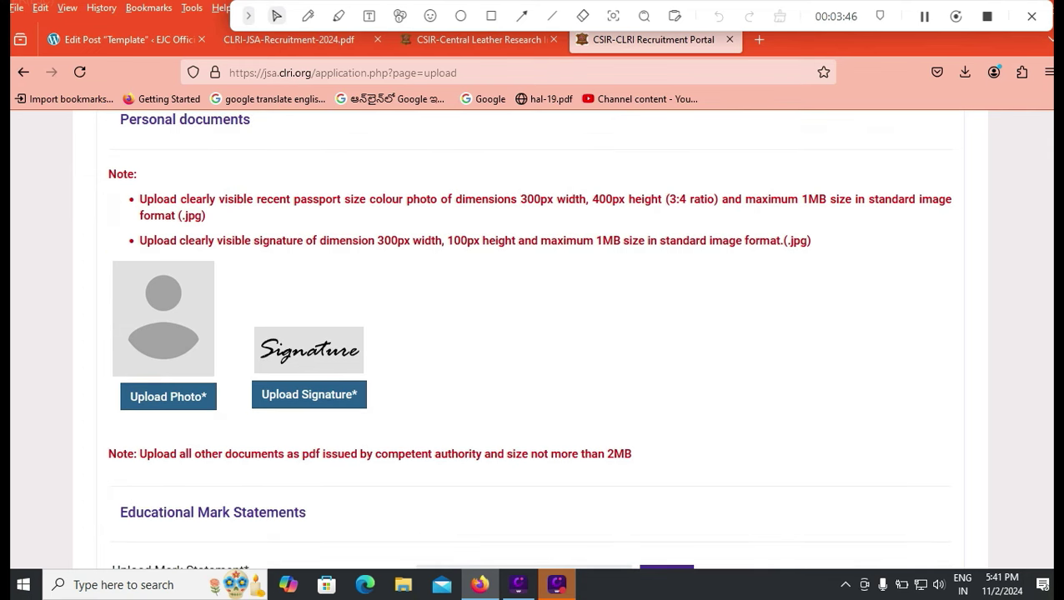
scroll(532, 334, down, 1)
scroll(532, 333, down, 1)
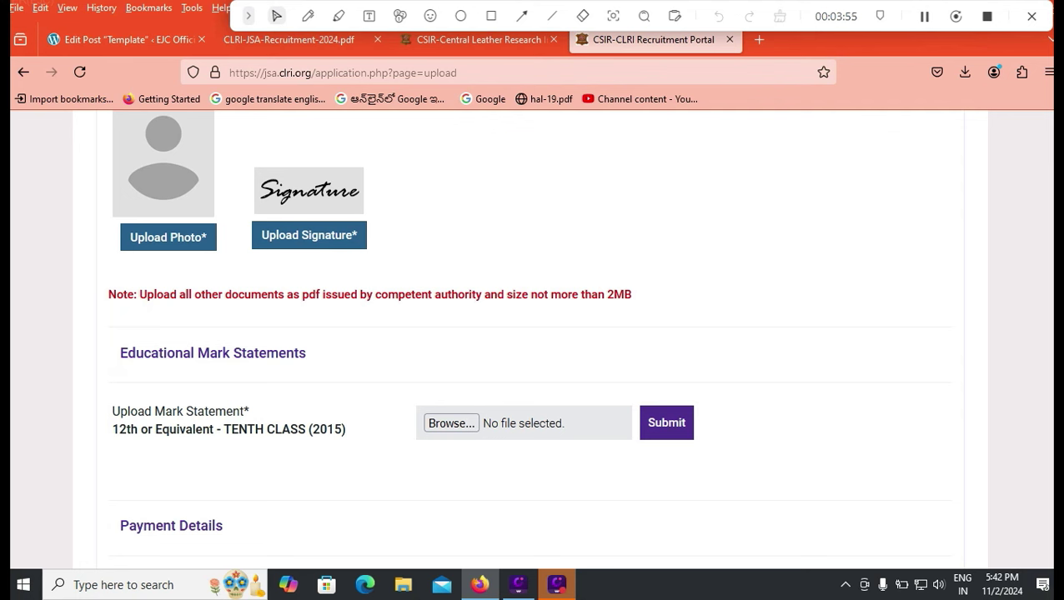
scroll(532, 333, down, 2)
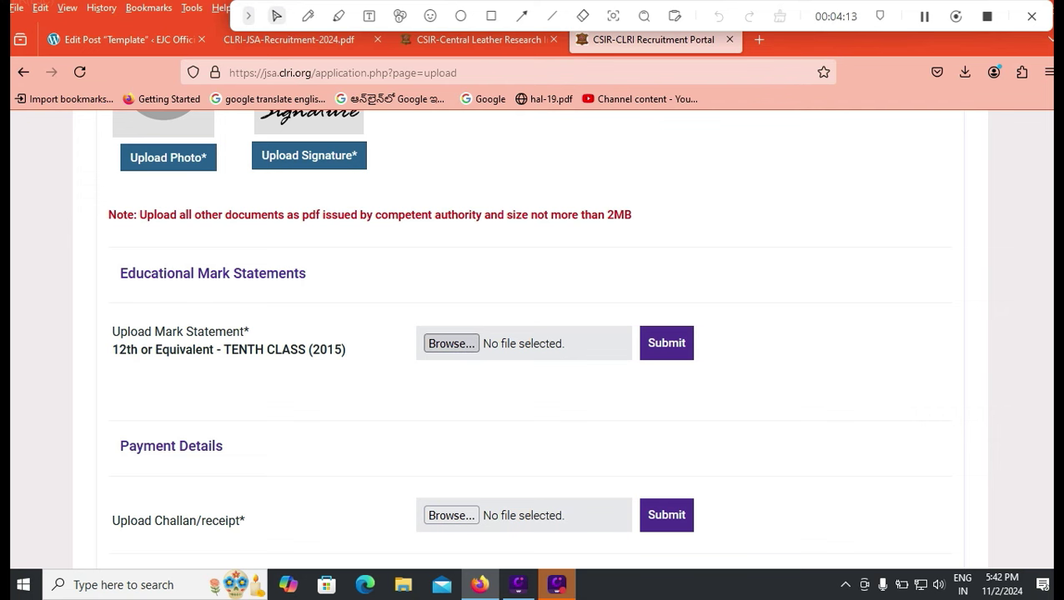
scroll(533, 334, down, 2)
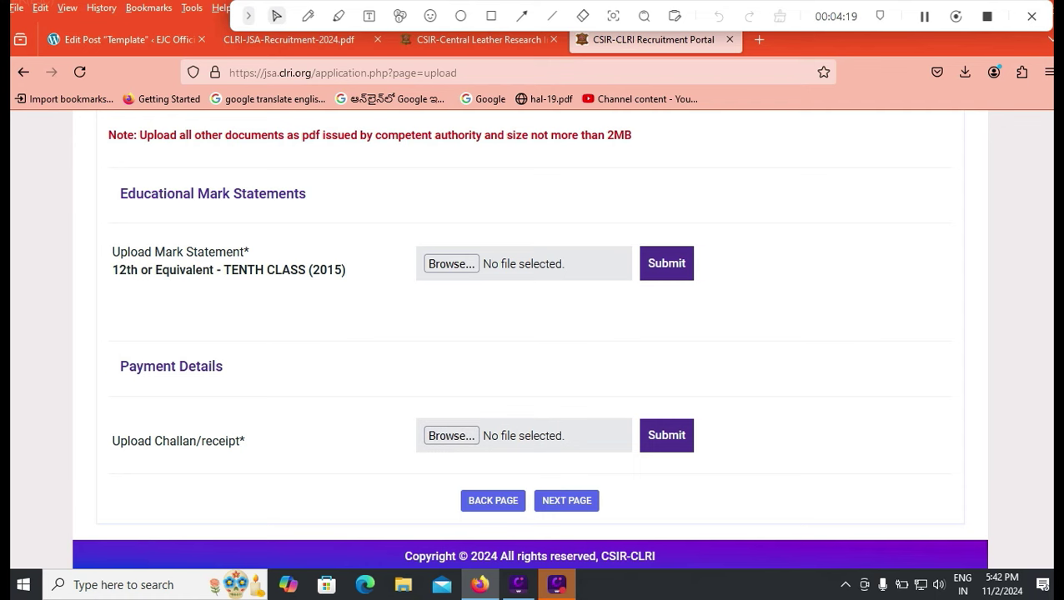
scroll(533, 334, up, 3)
scroll(534, 333, up, 4)
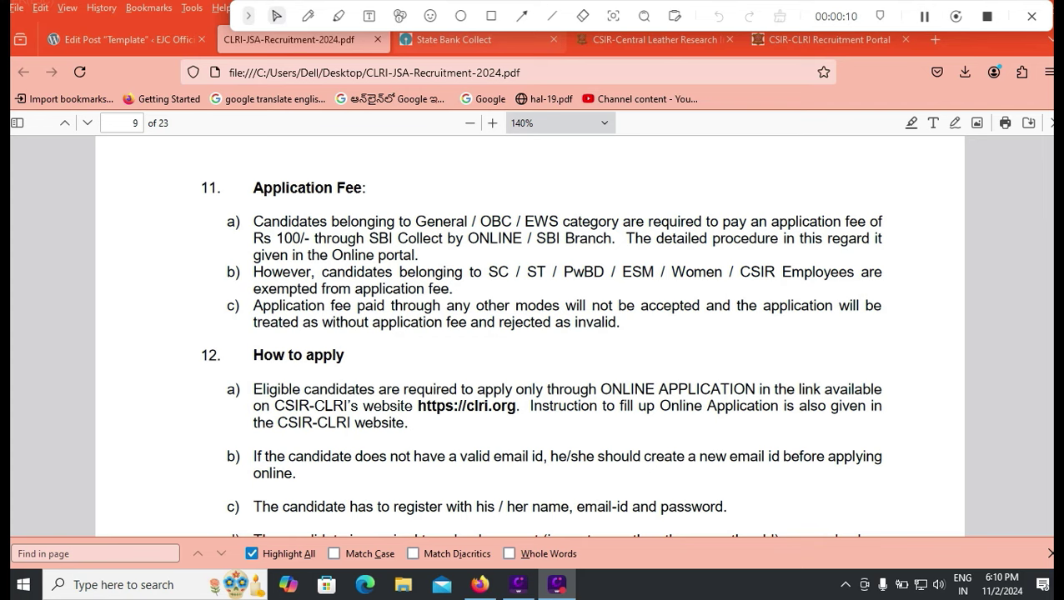
- Go to the State Bank Collect tab and back to its payee category page
click(825, 39)
scroll(533, 334, up, 5)
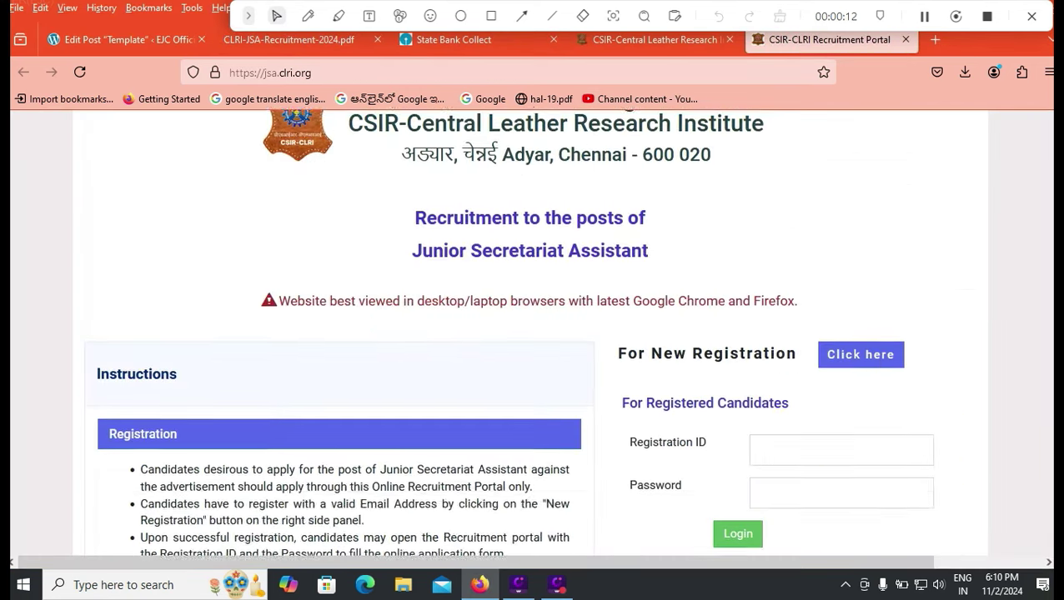
scroll(534, 334, down, 8)
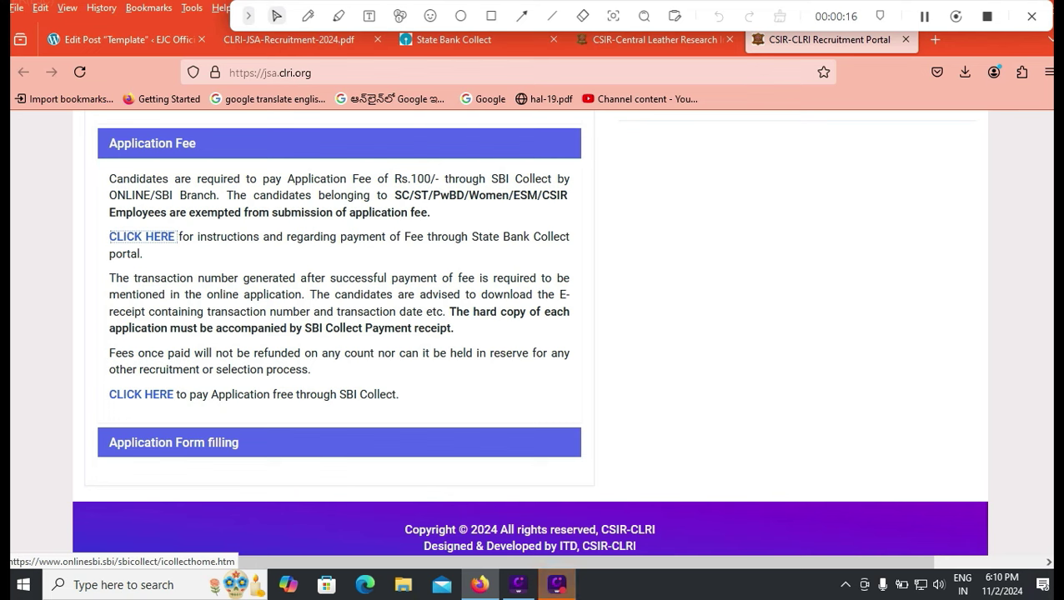
click(454, 39)
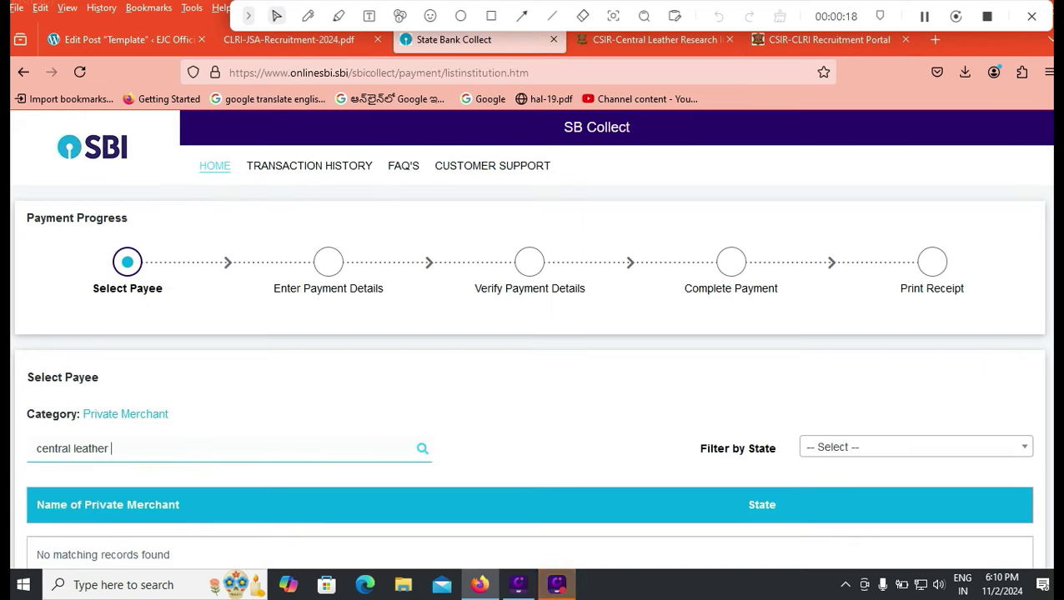
key(alt+Left)
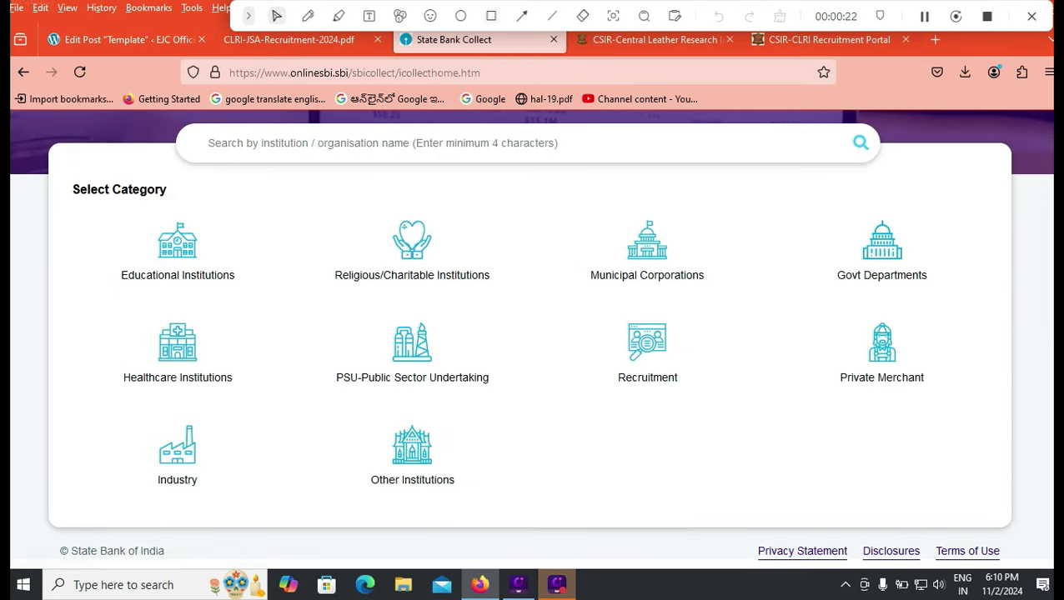
click(491, 16)
mouse_move(825, 210)
mouse_down()
mouse_move(895, 322)
mouse_move(948, 317)
mouse_up()
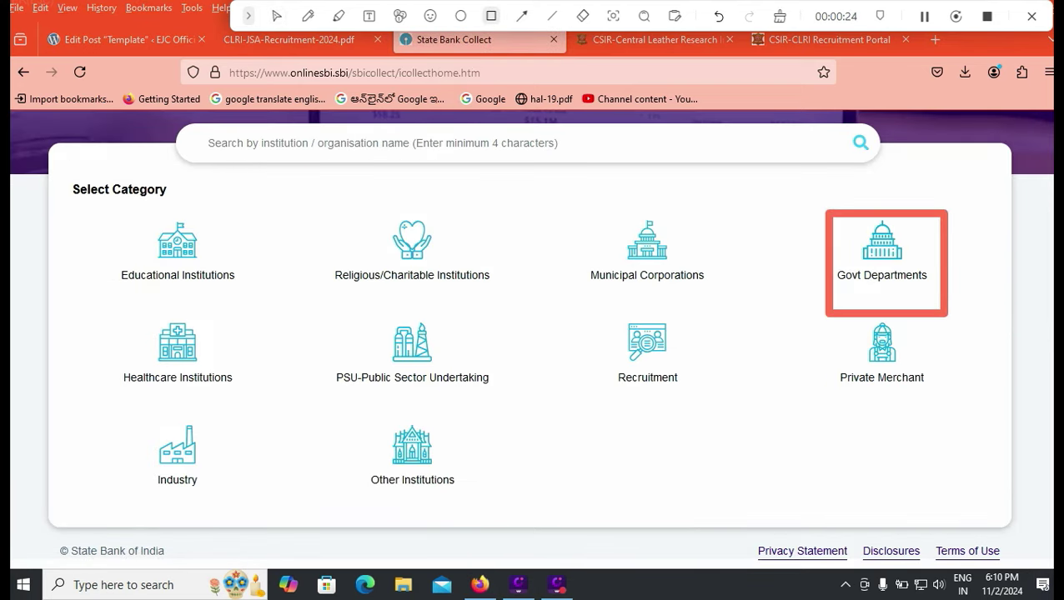
- Under Govt Departments, search 'cen' and select Central Leather Research Institute as payee
click(276, 15)
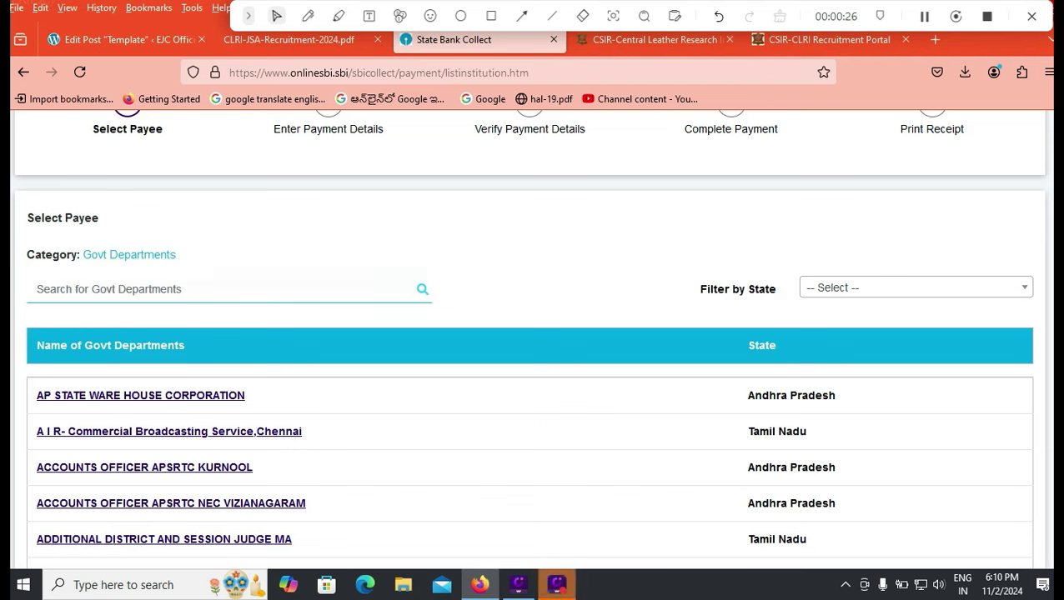
text(cen)
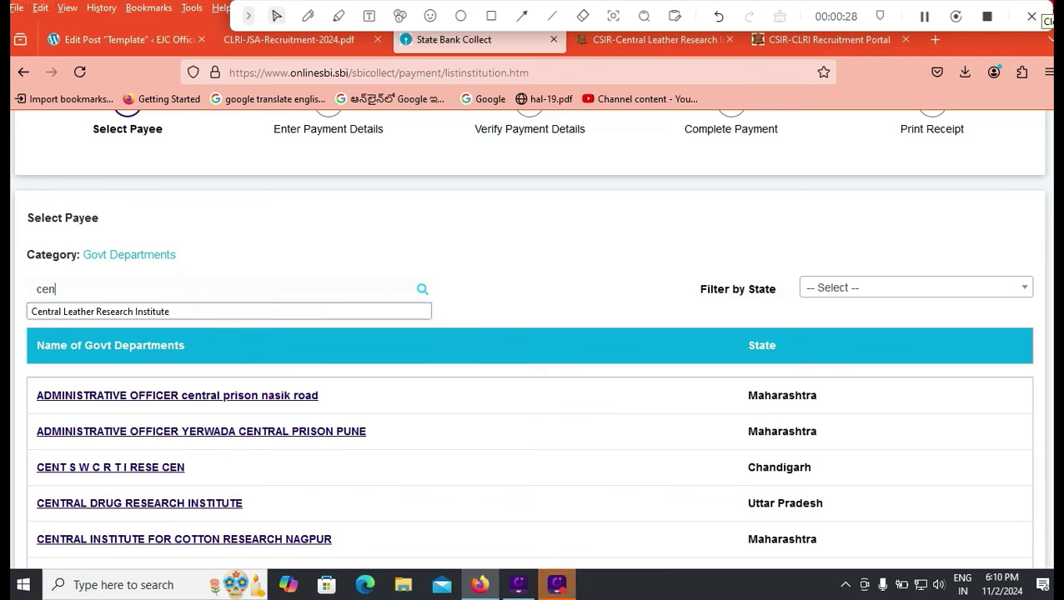
key(Down)
key(Return)
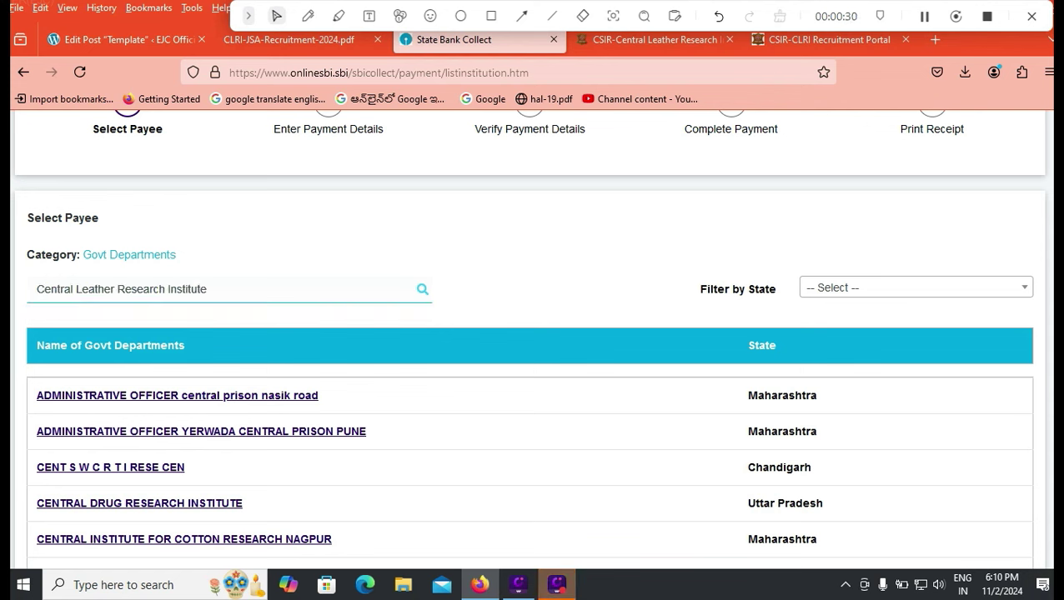
key(Down)
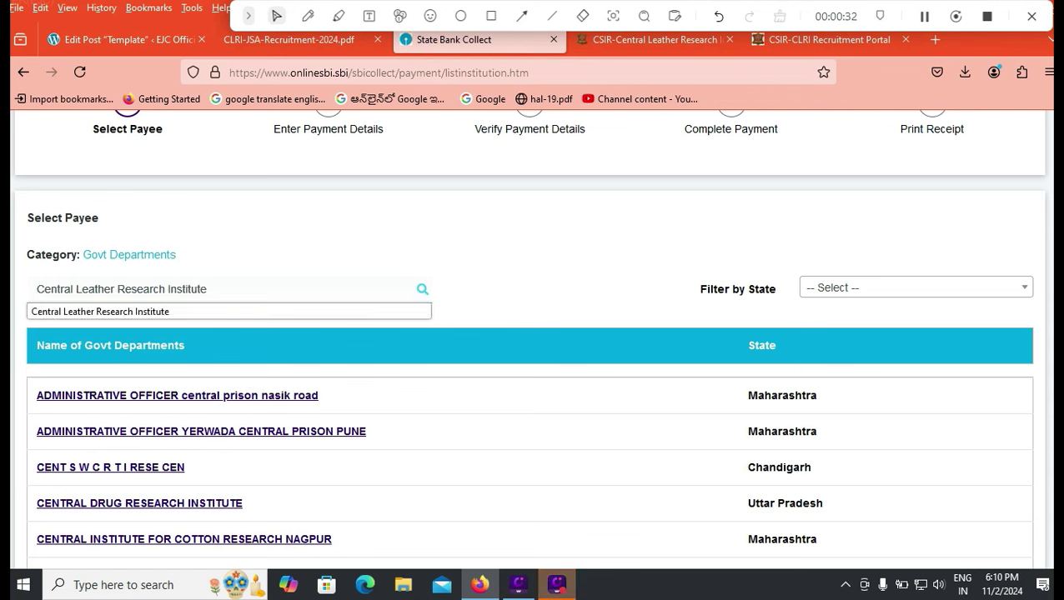
key(BackSpace)
key(BackSpace)
key(BackSpace)
key(BackSpace)
key(BackSpace)
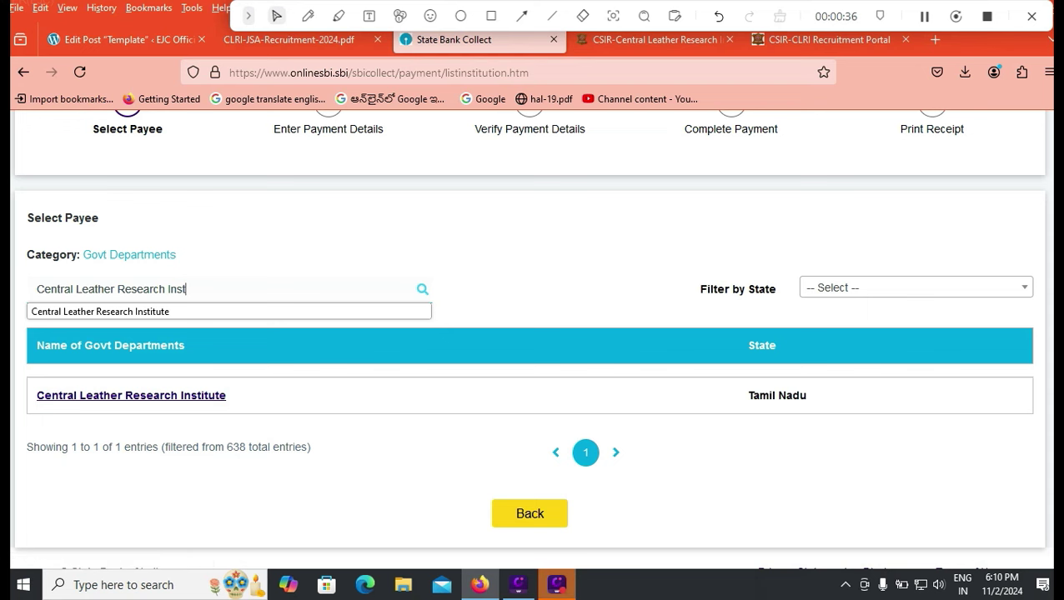
key(Escape)
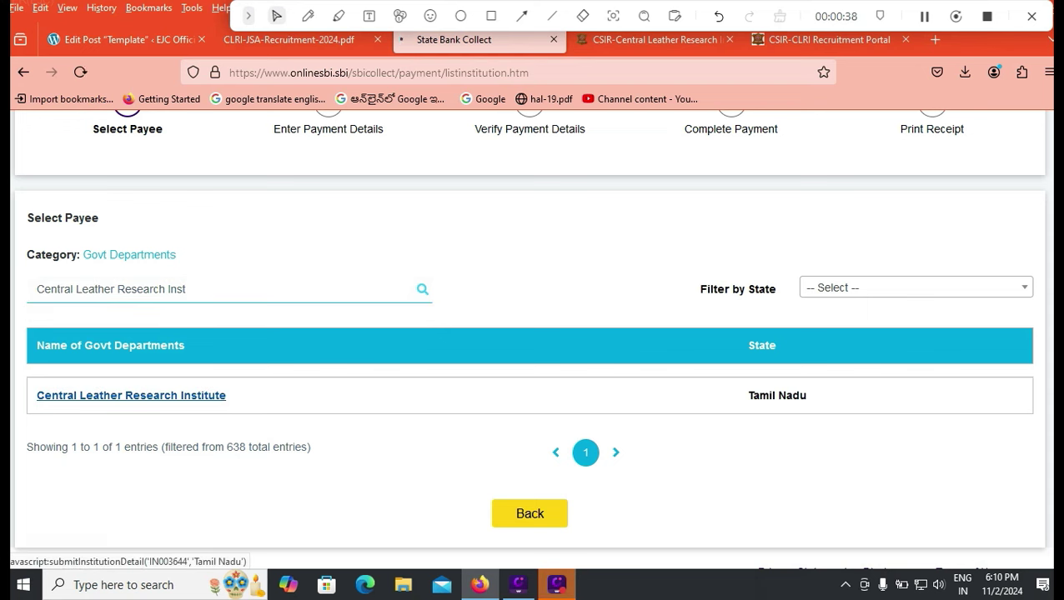
click(131, 395)
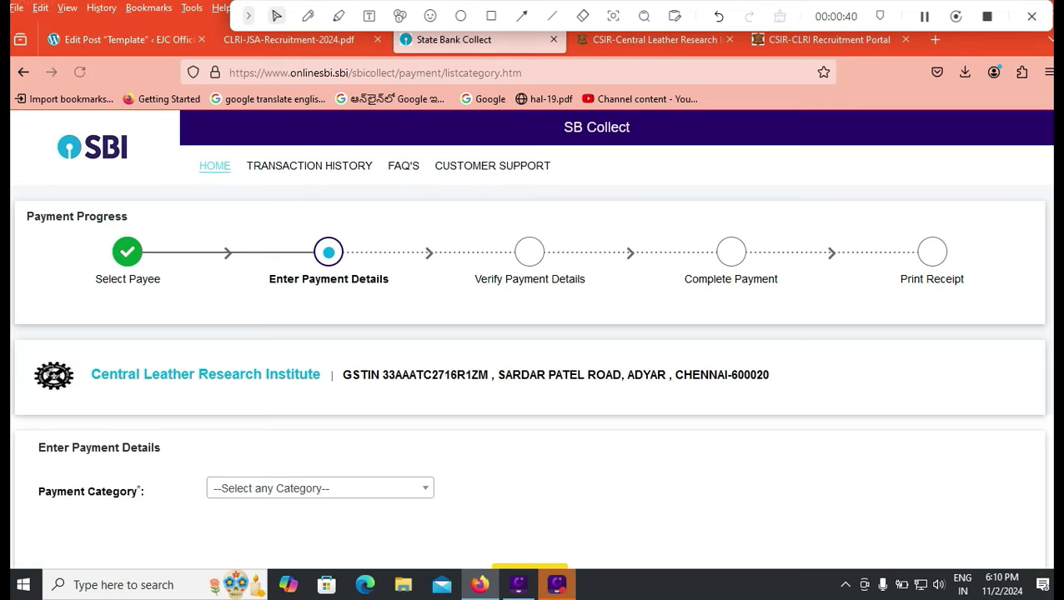
- Choose APPLICATION FEE - JSA 02/2024 as the payment category
scroll(532, 333, down, 2)
click(320, 381)
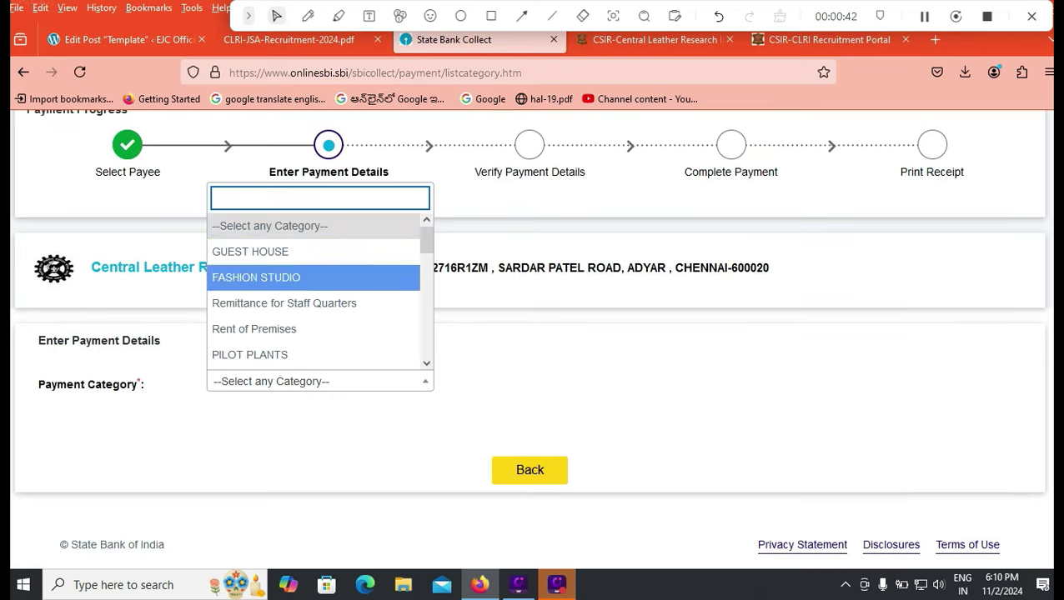
key(Up)
key(Up)
key(Up)
key(Down)
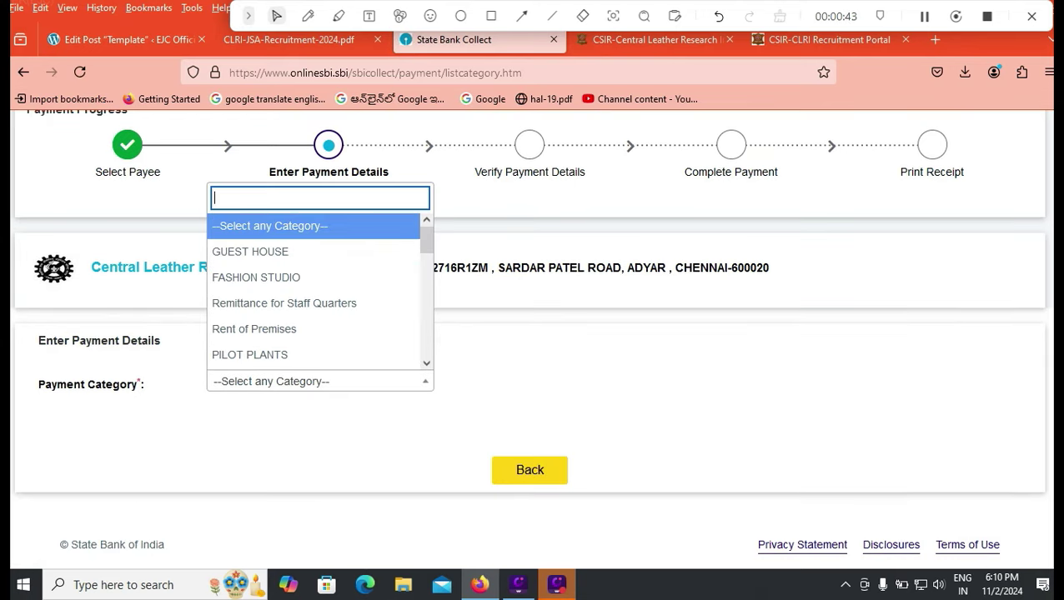
key(Down)
key(Down)
key(Down)
key(Up)
key(Up)
key(Up)
key(Up)
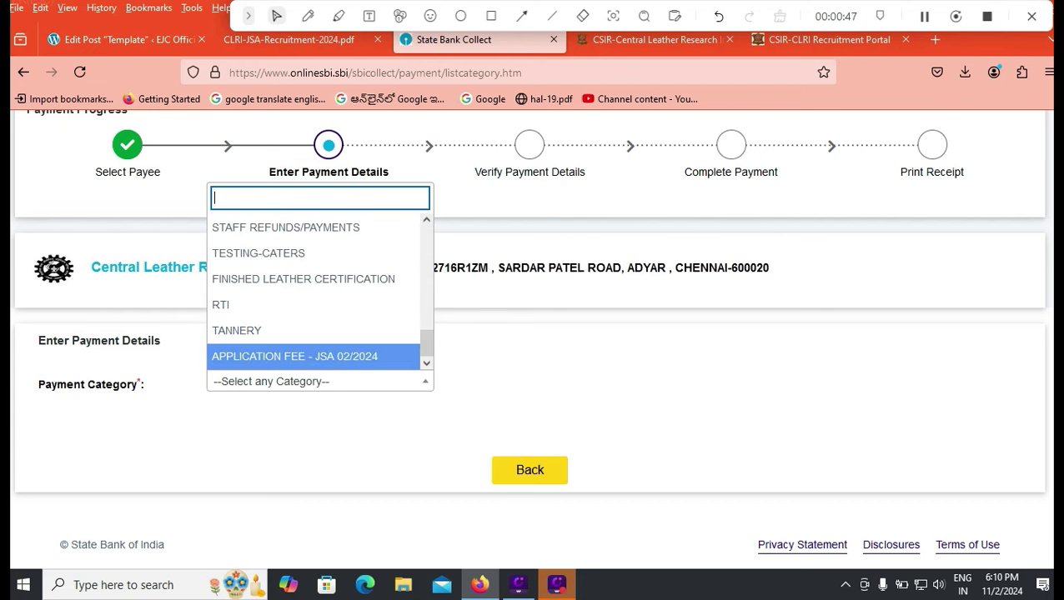
key(Return)
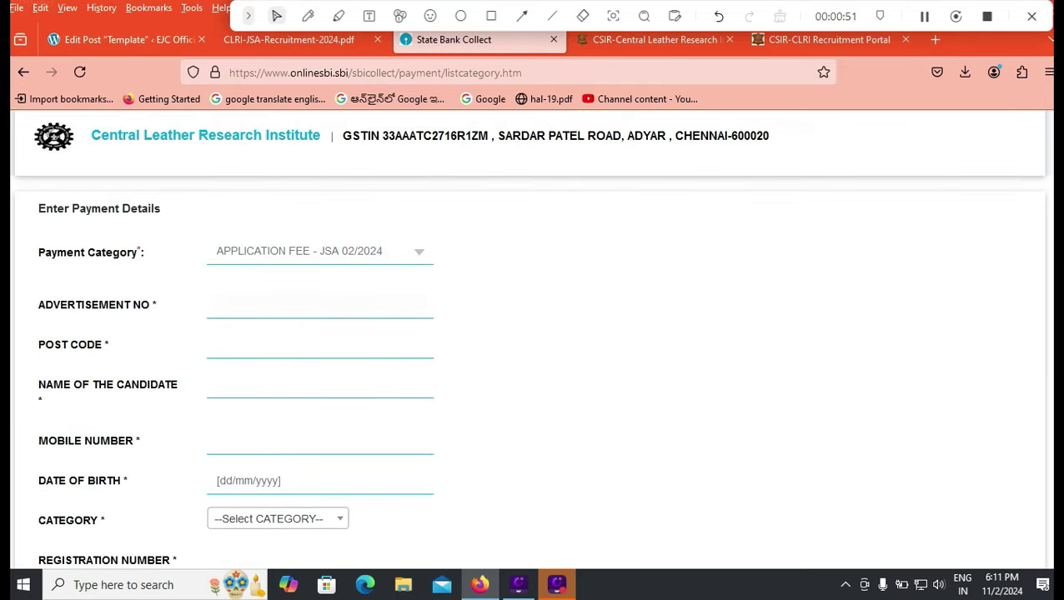
- Copy advertisement number 02/2024 from the PDF into Advertisement No
key(ctrl+Page_Up)
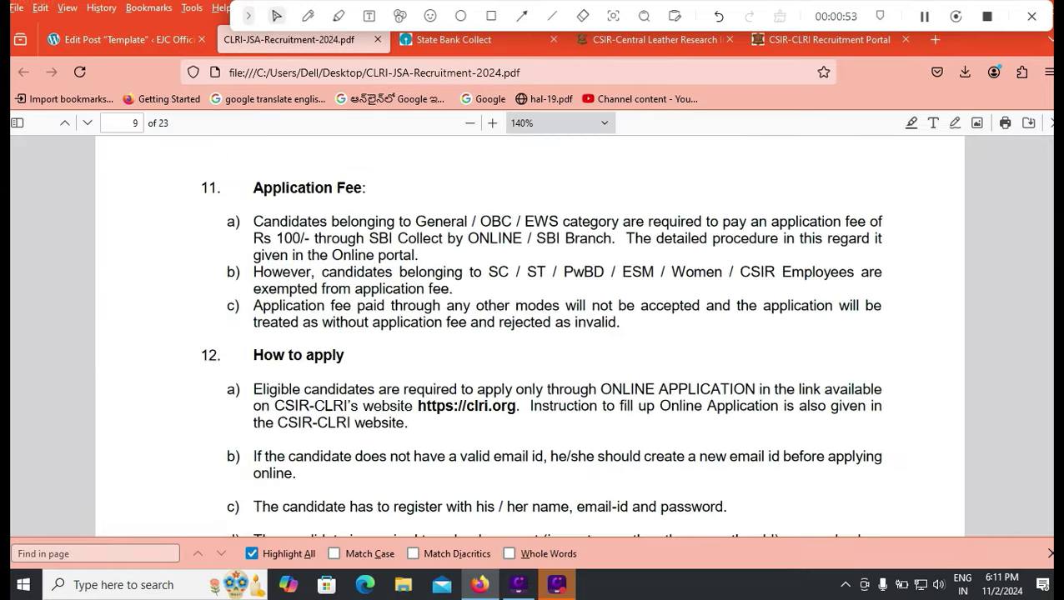
key(Home)
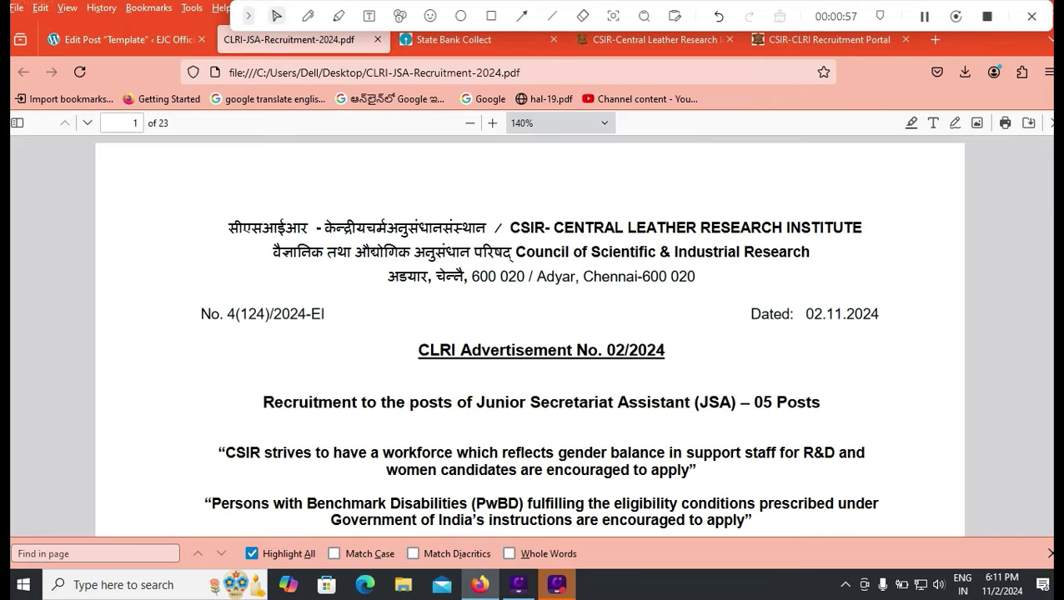
drag(606, 350, 664, 351)
key(ctrl+Tab)
text(0)
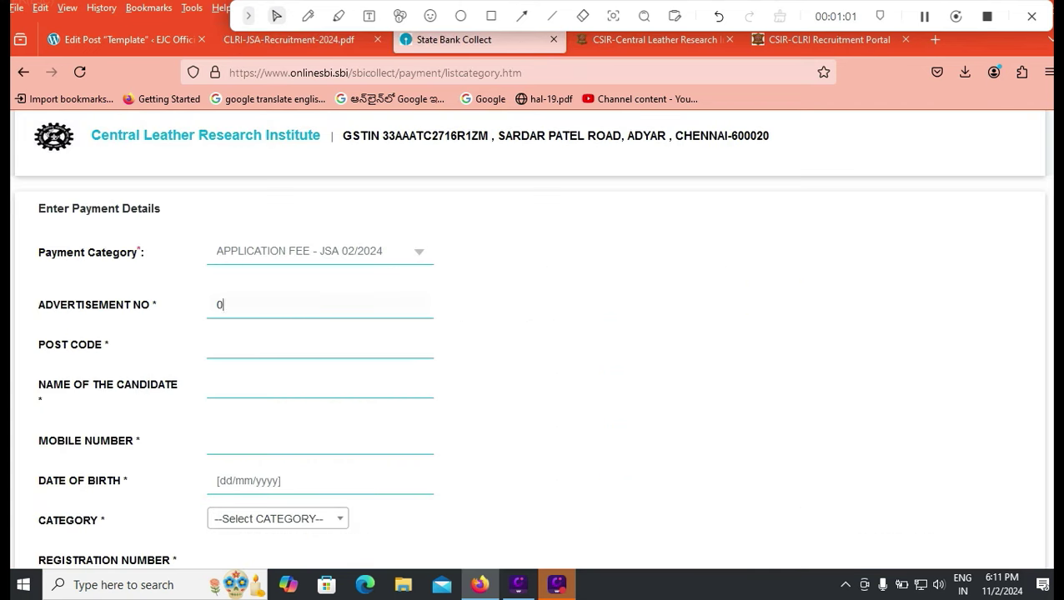
text(2/2024)
- Look up the post code JSA2401 in the advertisement PDF's table
click(250, 348)
click(288, 39)
scroll(542, 334, down, 10)
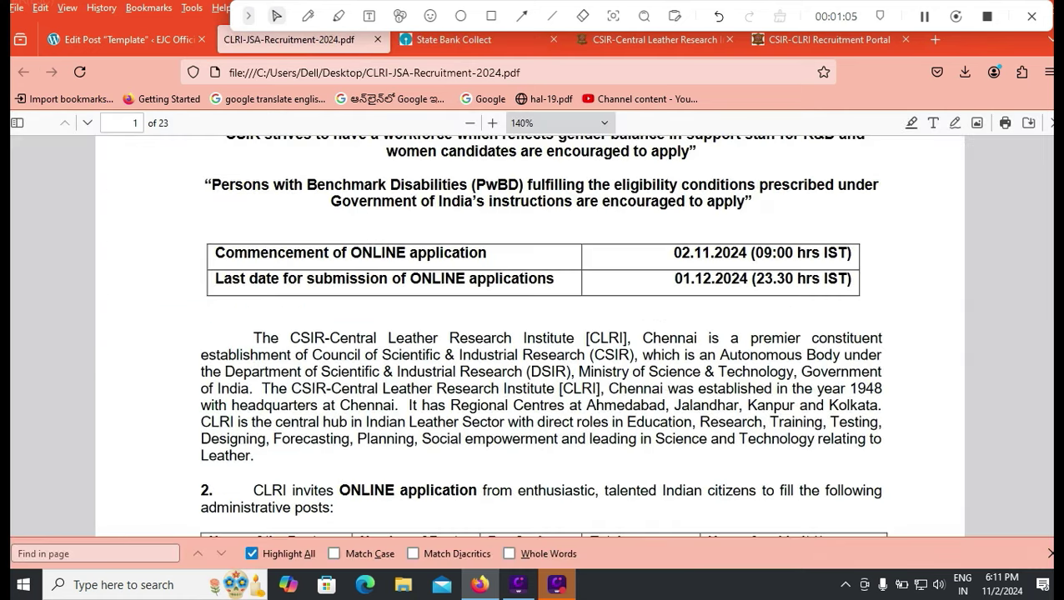
scroll(542, 334, down, 1)
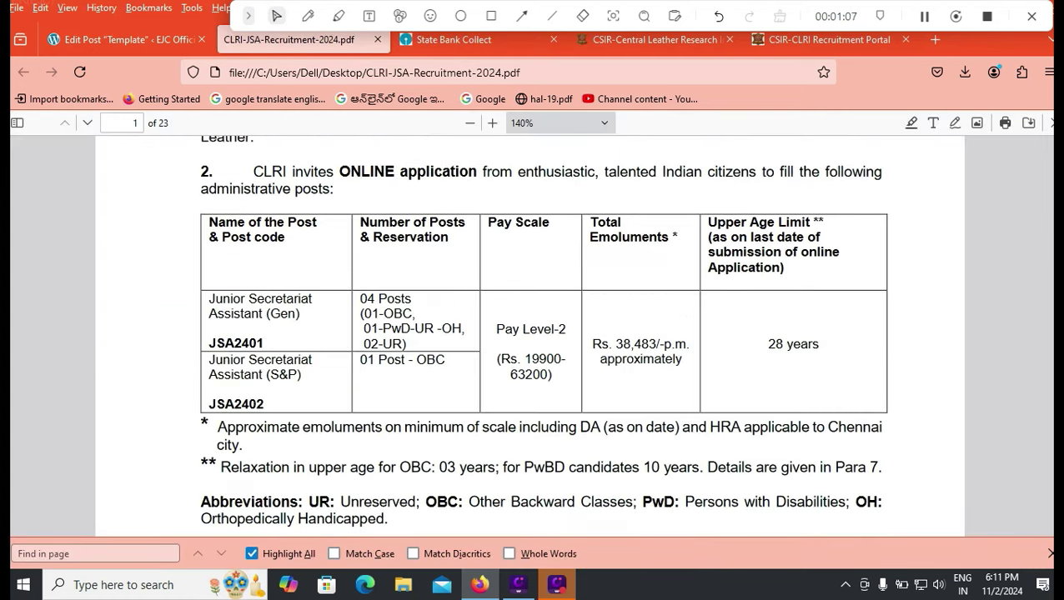
drag(208, 342, 264, 343)
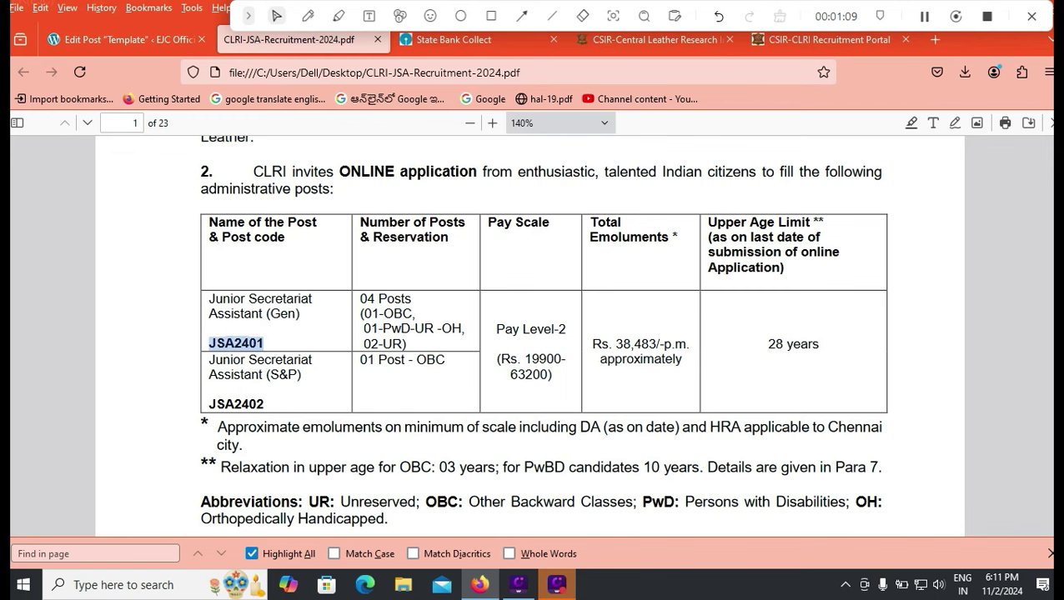
click(454, 39)
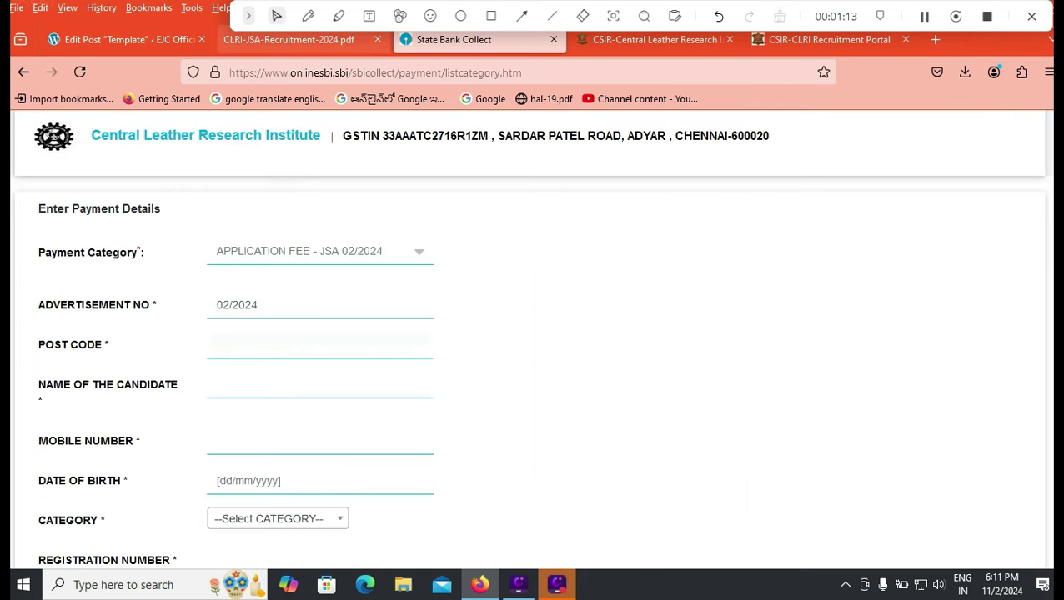
click(289, 39)
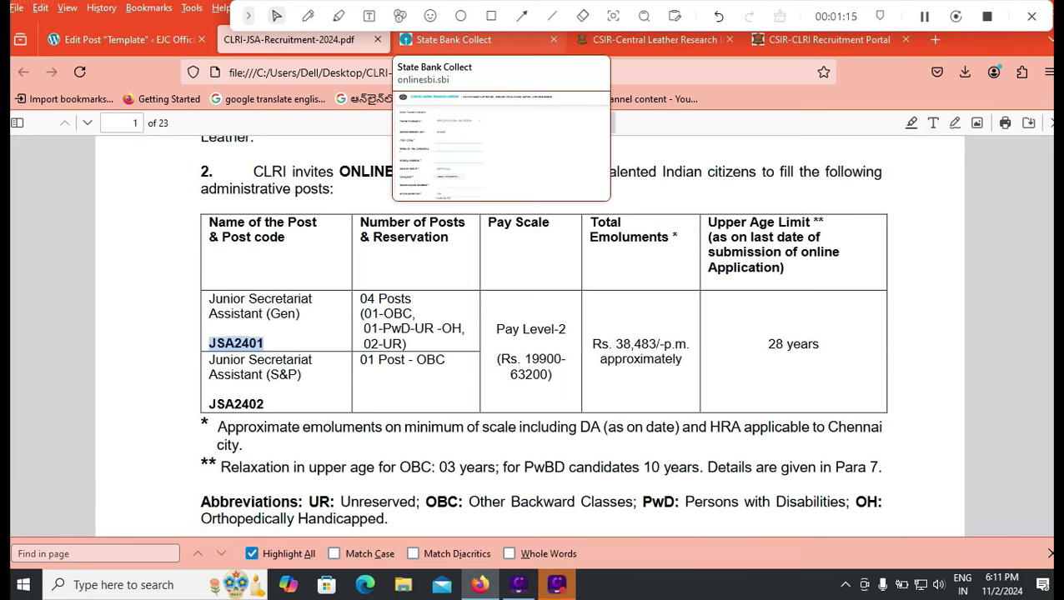
click(454, 39)
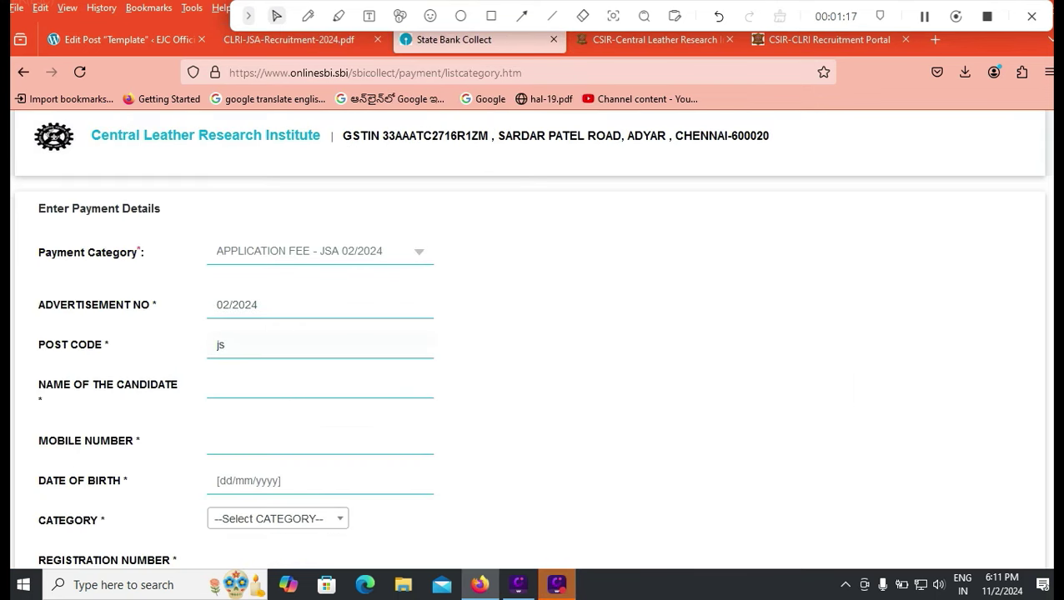
- Enter post code JSA2401 in the payment form's Post Code field
text(JSA)
click(288, 39)
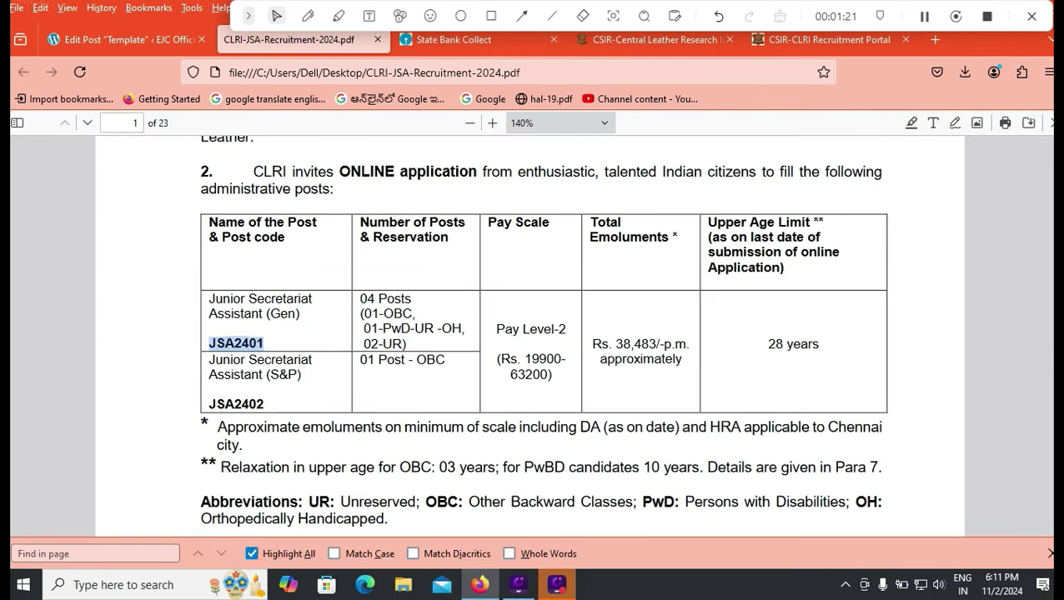
click(455, 39)
text(2401)
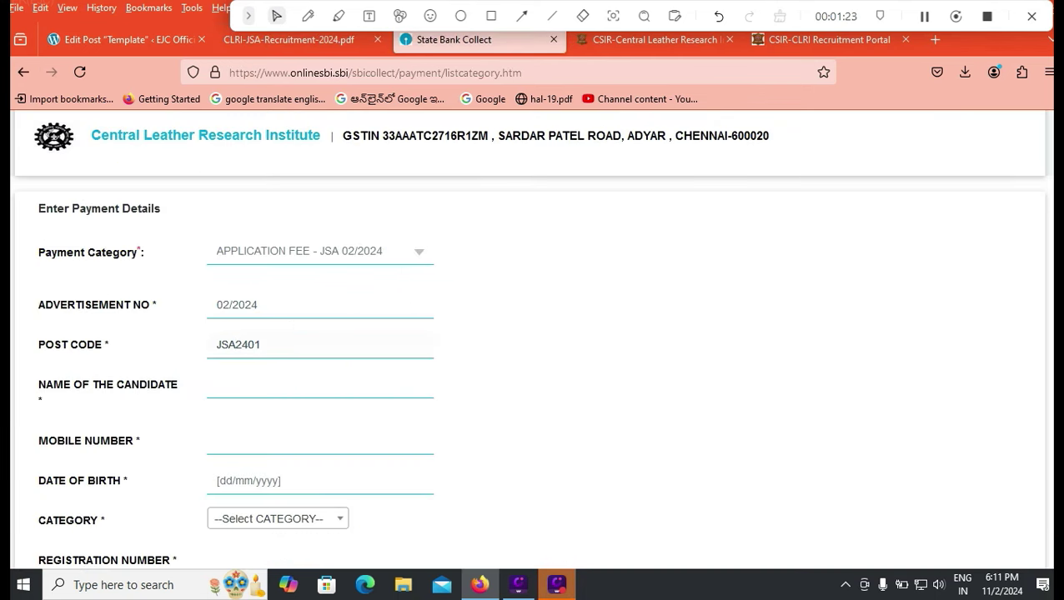
key(Tab)
click(219, 440)
scroll(534, 334, down, 2)
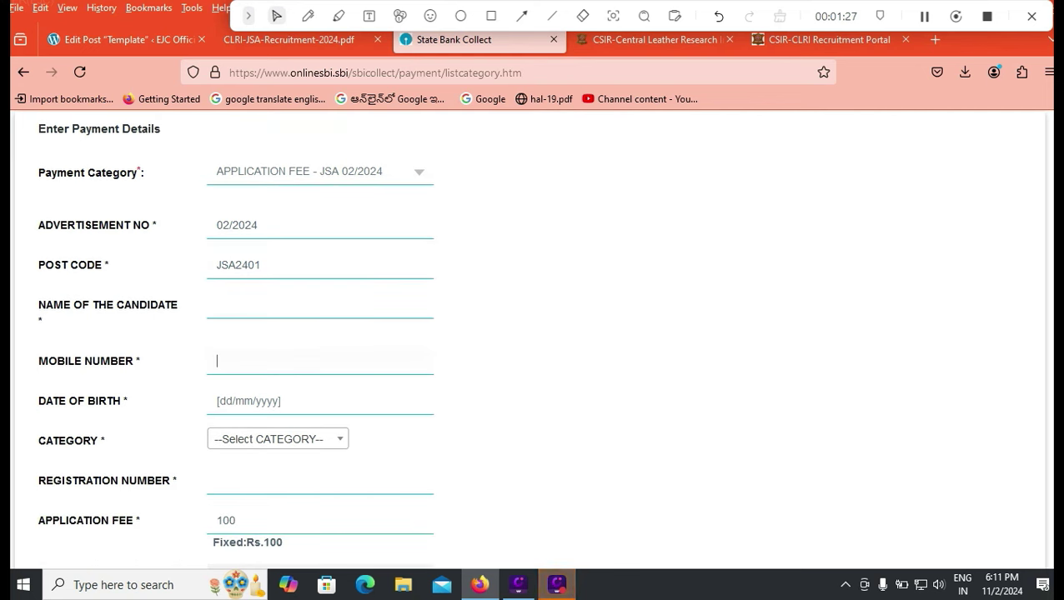
- Select OBC in the Category dropdown
click(278, 438)
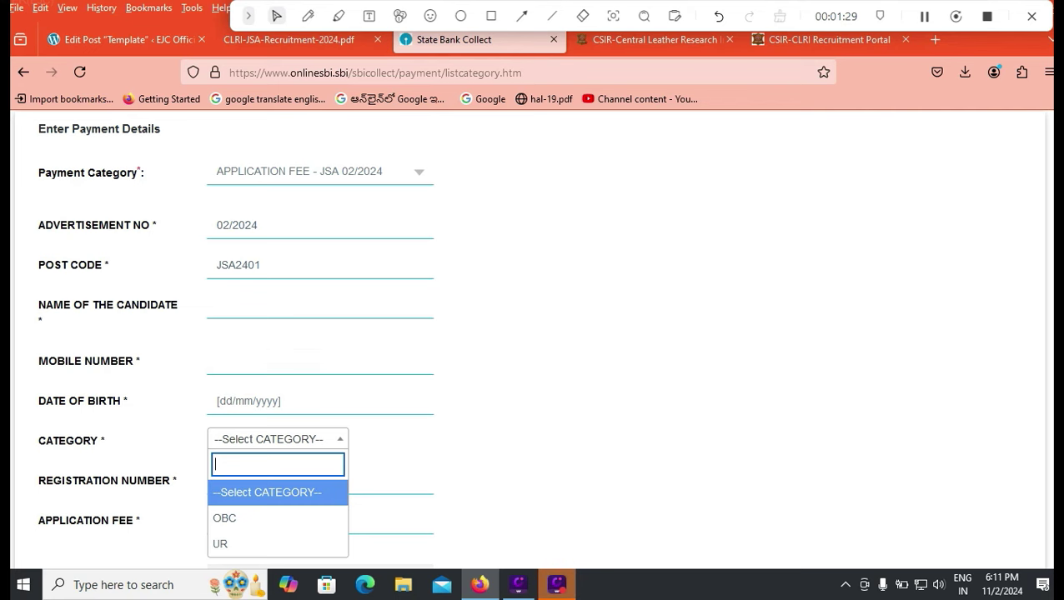
scroll(278, 438, down, 2)
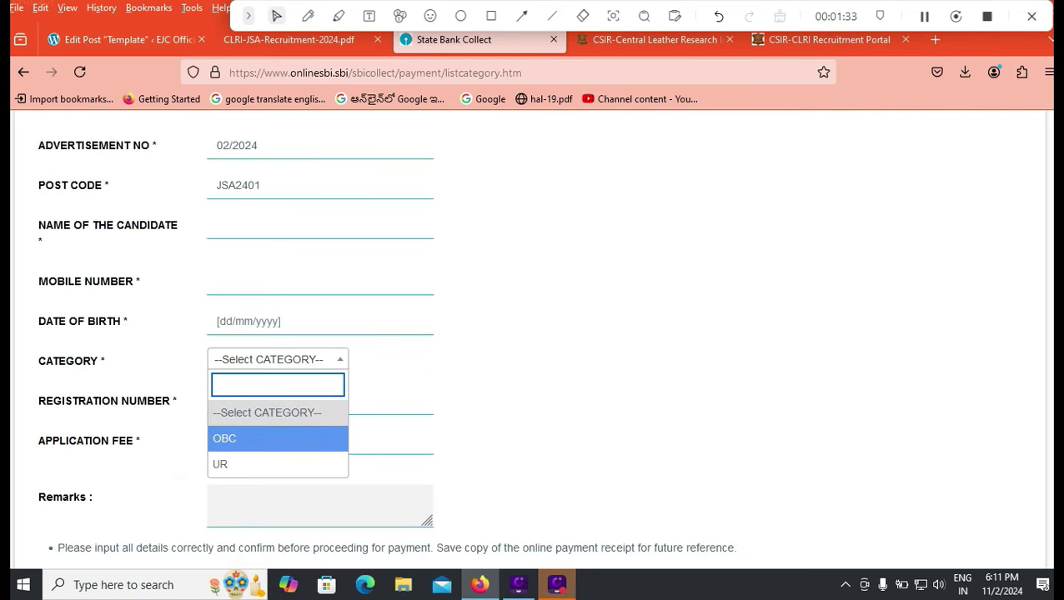
key(Down)
key(Up)
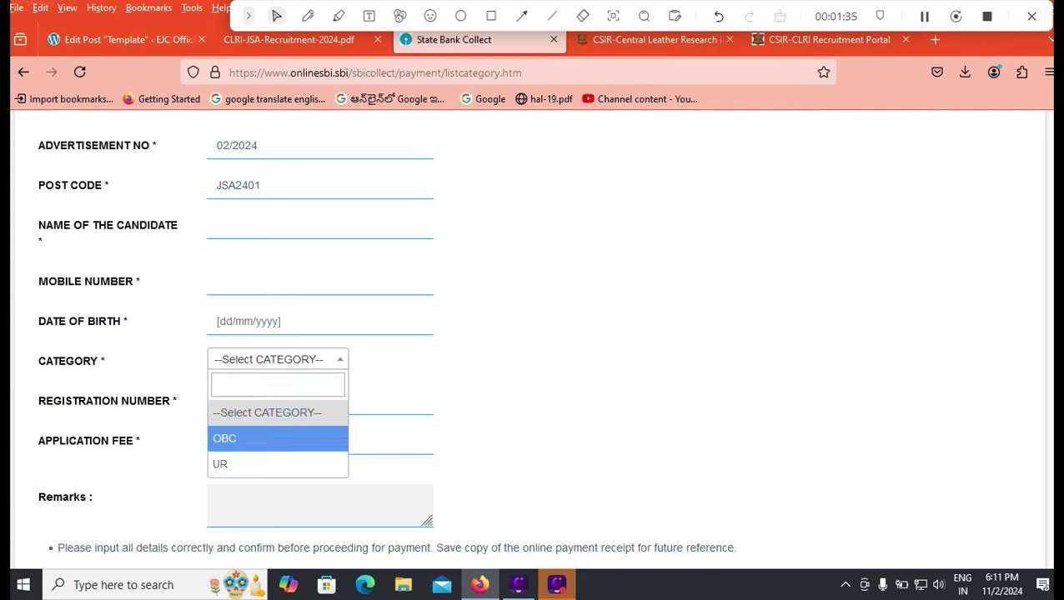
key(Return)
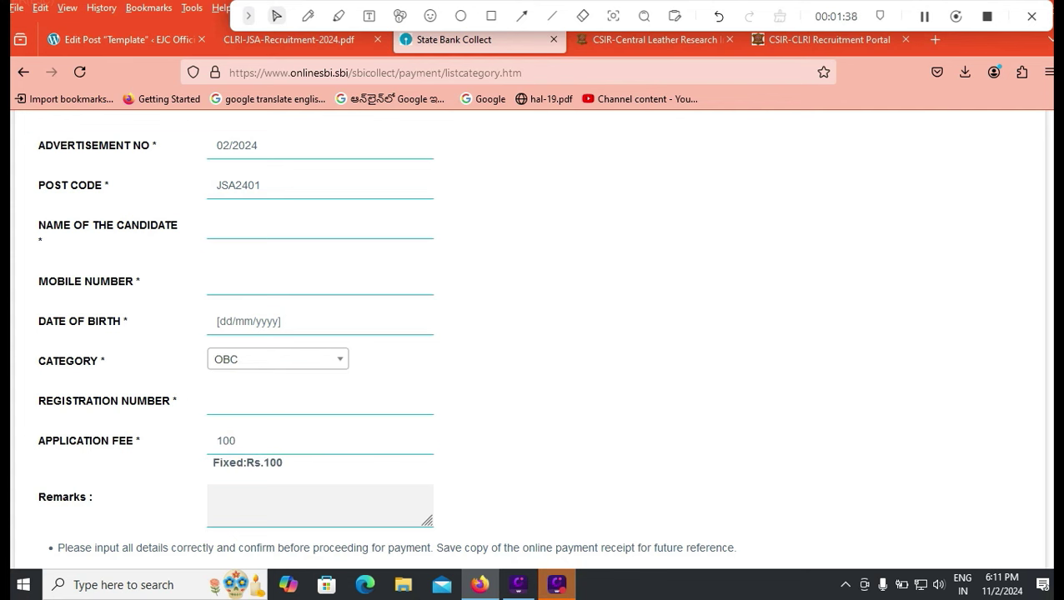
- Enter the remark FEES FOR JSA in the Remarks box
click(218, 401)
key(Tab)
key(Tab)
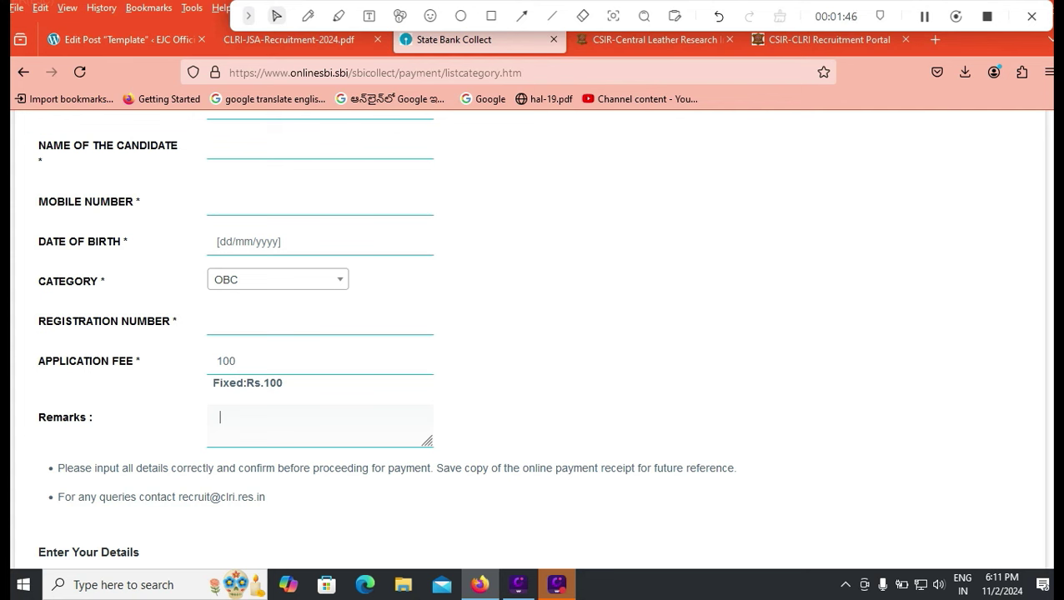
text(FEES FORJ)
key(BackSpace)
text(JSA)
- Accept the Terms & Conditions at the bottom of the form
scroll(532, 334, down, 4)
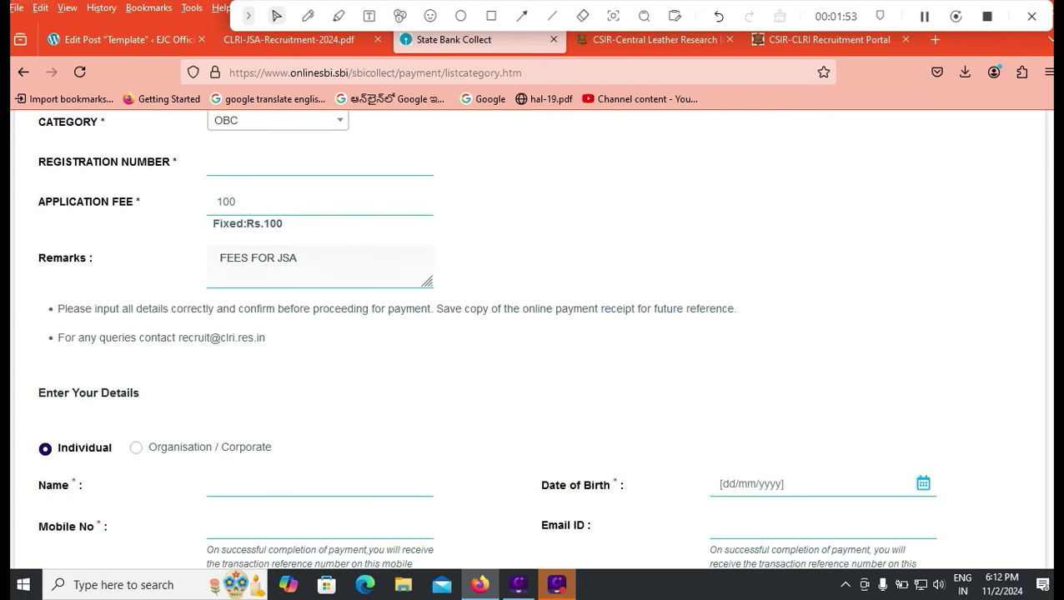
scroll(532, 333, down, 2)
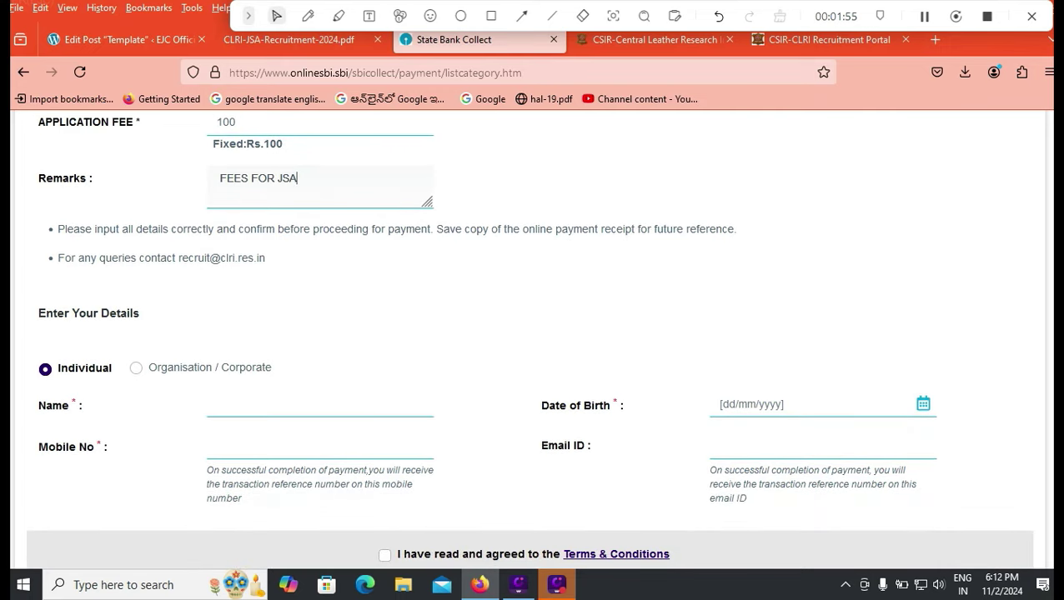
scroll(532, 333, down, 4)
click(384, 394)
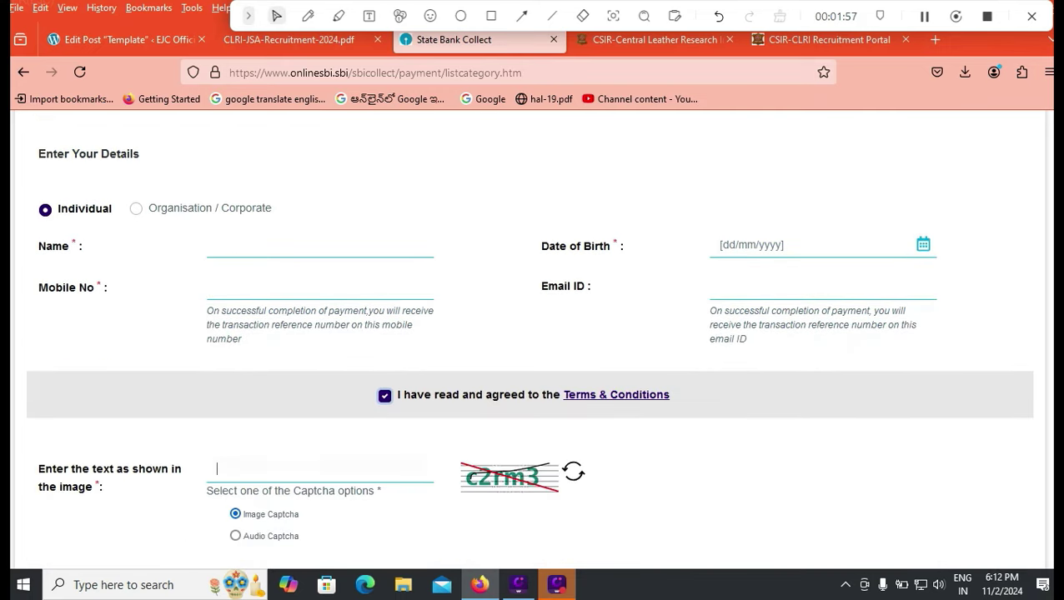
scroll(532, 334, down, 3)
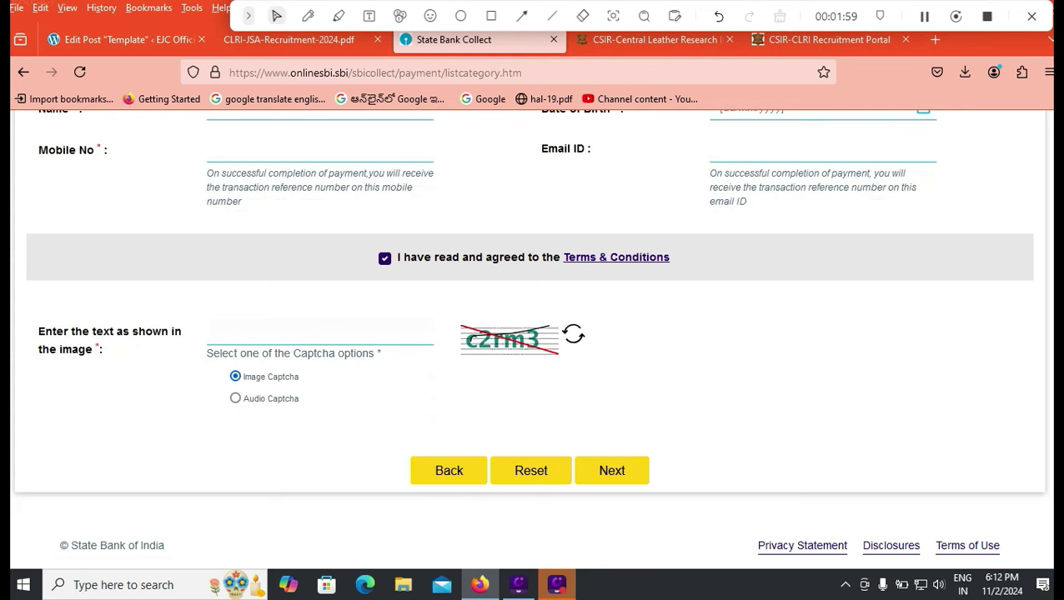
click(217, 331)
scroll(529, 333, up, 10)
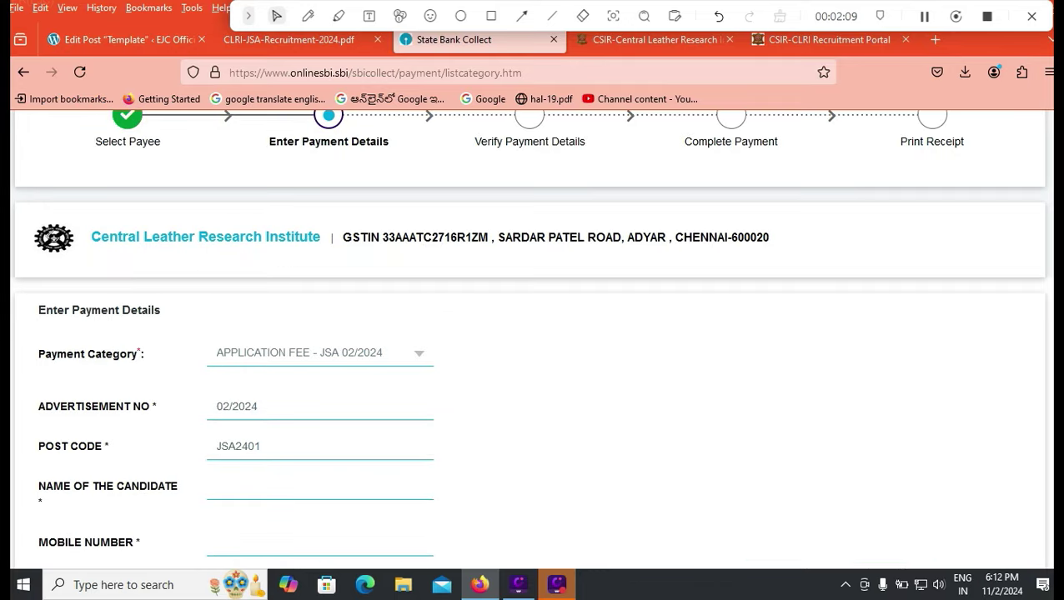
scroll(529, 334, up, 3)
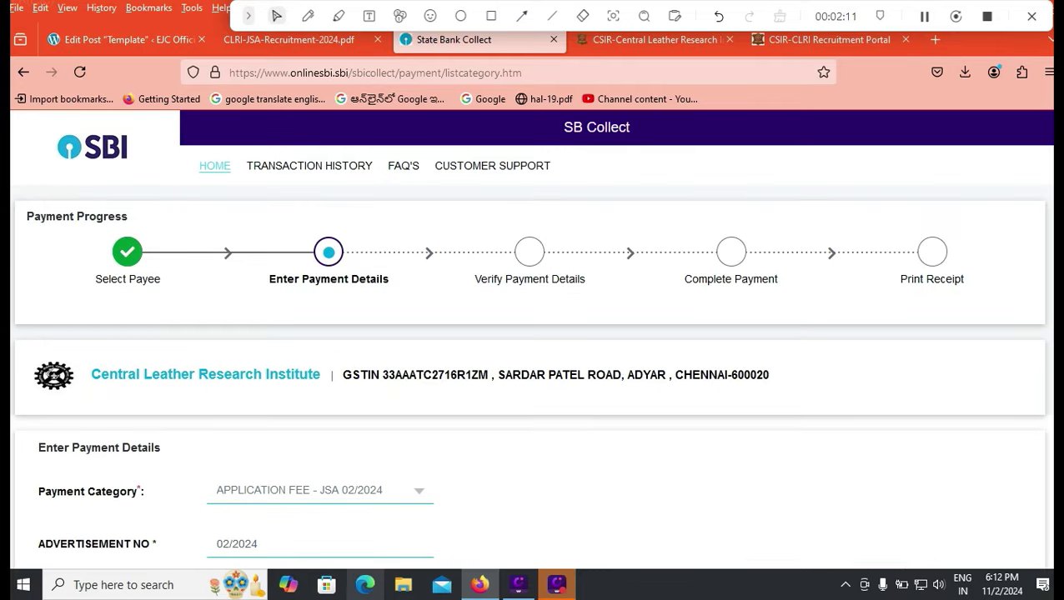